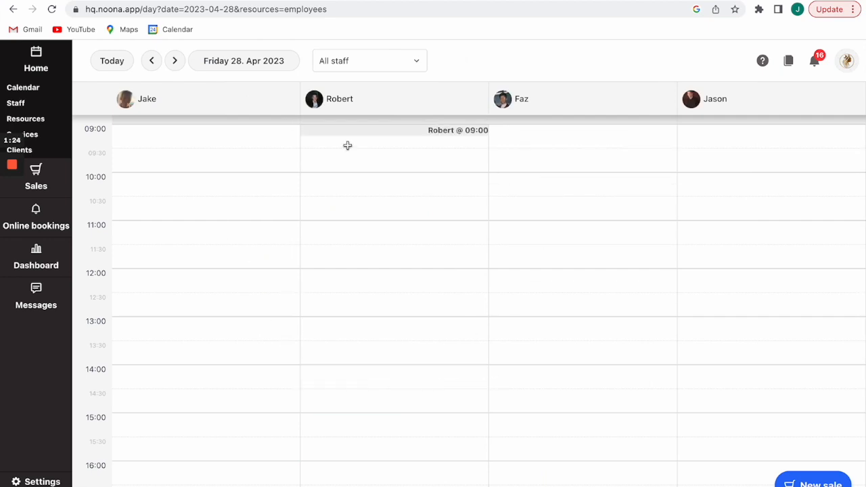
Show all staff and resources together, then switch the calendar to your own week of 24–30 Apr 2023.
click(402, 65)
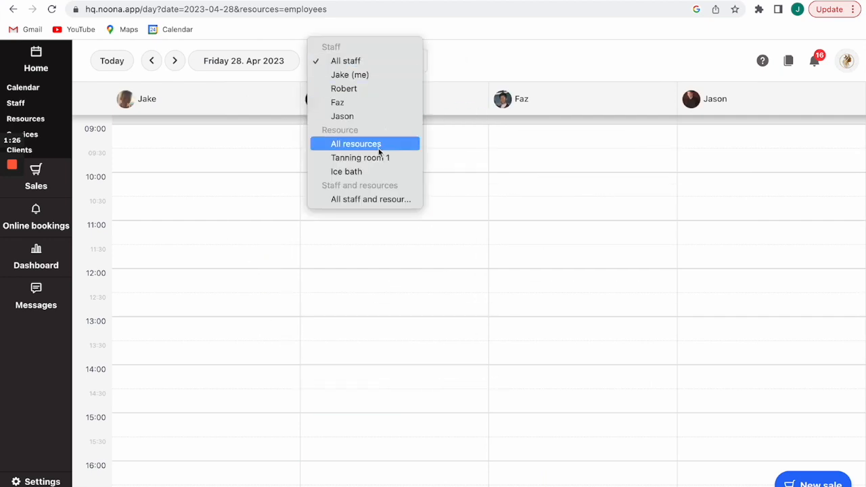
click(355, 199)
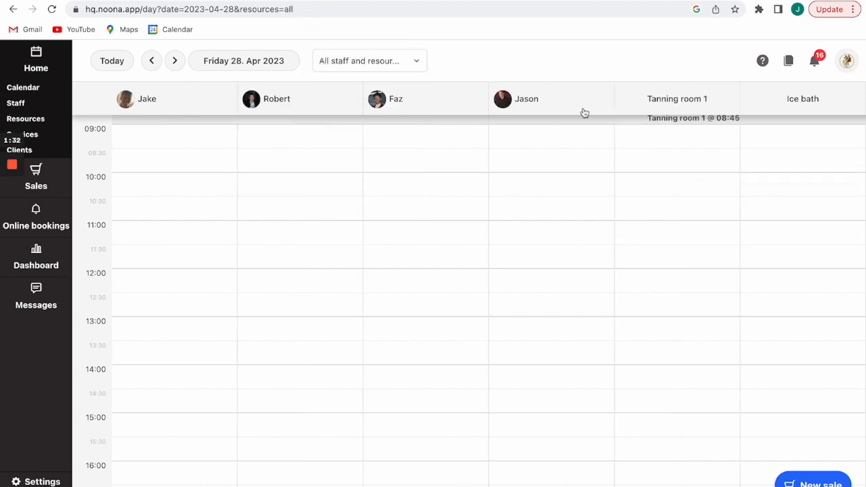
click(388, 62)
scroll(371, 7, up, 3)
click(368, 16)
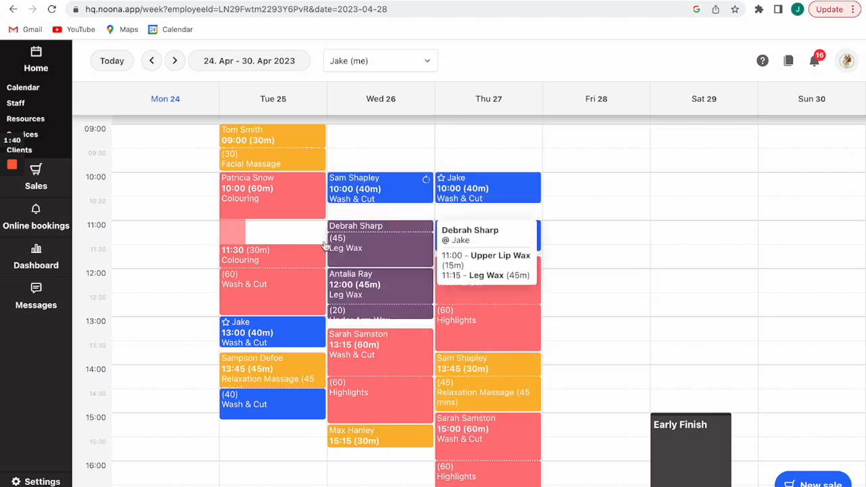
In Services, start a new service of type Non-blocking with a pause, then close it unsaved.
click(44, 137)
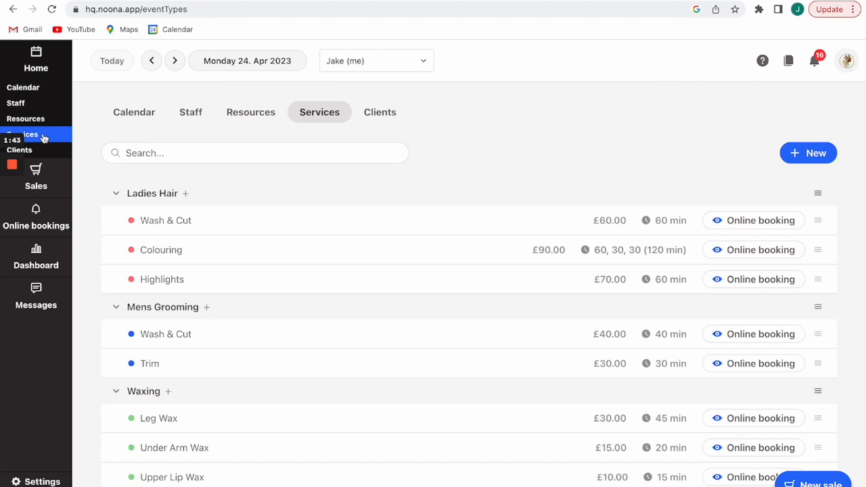
click(792, 155)
click(788, 184)
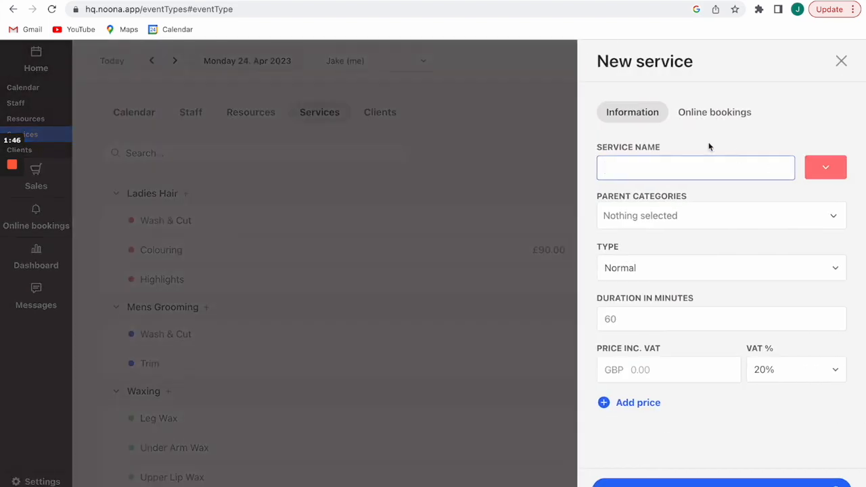
click(664, 269)
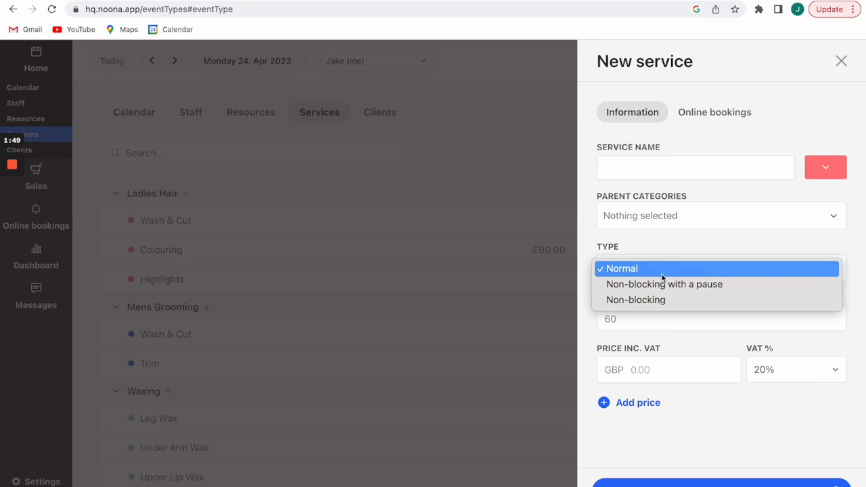
click(715, 286)
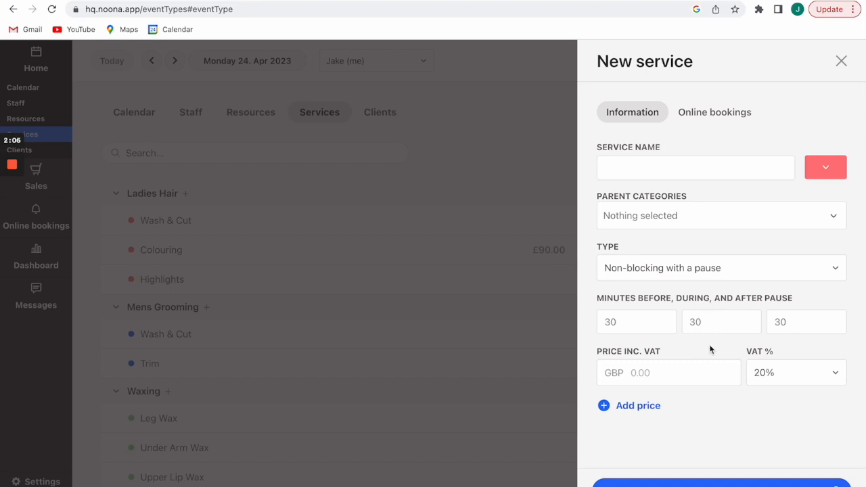
click(841, 62)
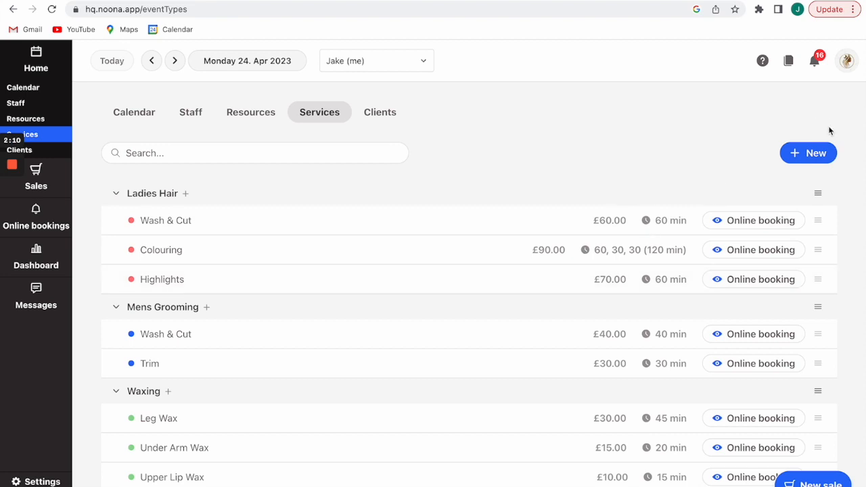
Start a new service category and close the form without saving.
click(802, 153)
click(777, 207)
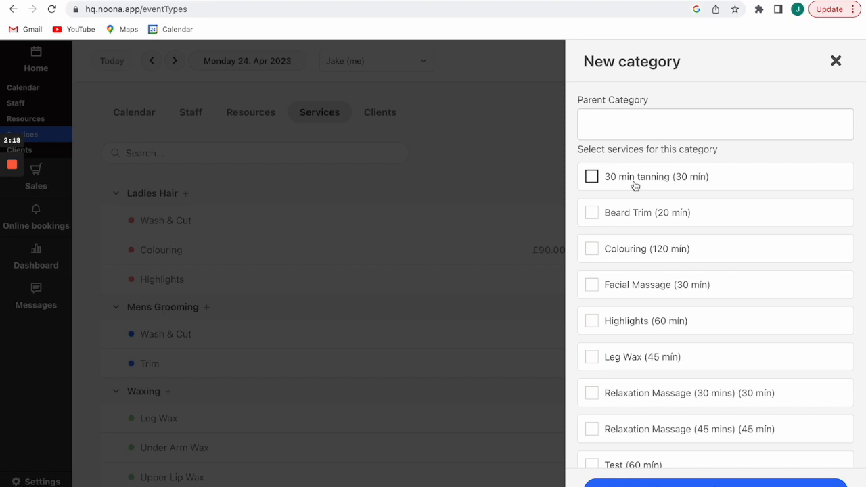
click(835, 61)
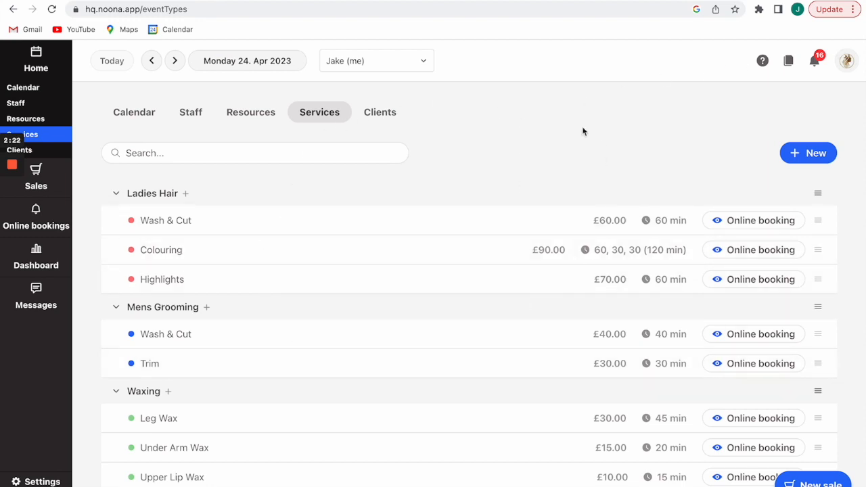
Browse sales invoices and the product catalogue, opening a new product form and closing it unsaved.
click(36, 185)
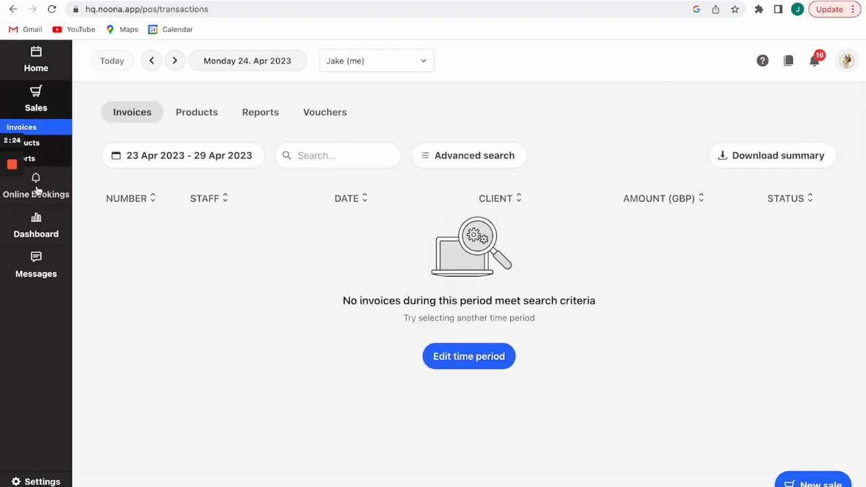
click(44, 145)
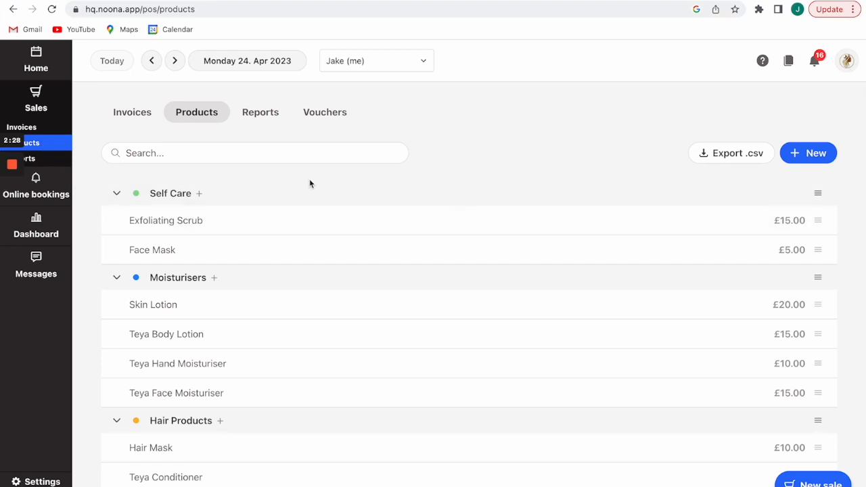
click(813, 154)
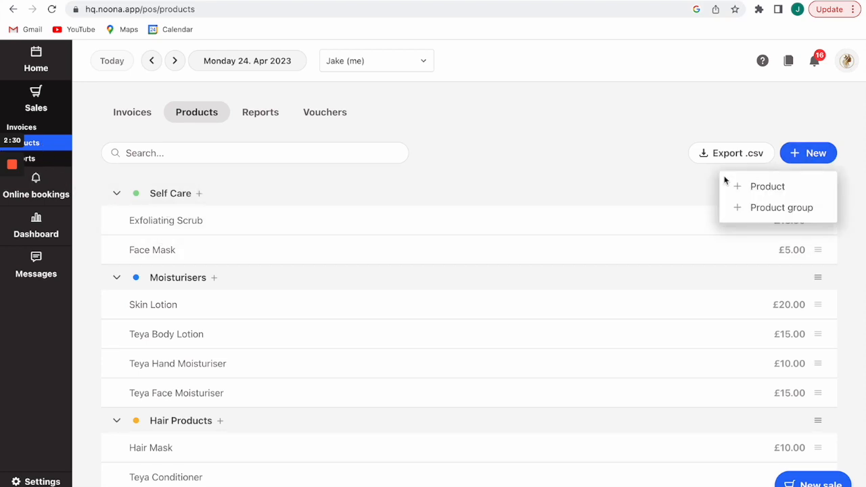
click(619, 161)
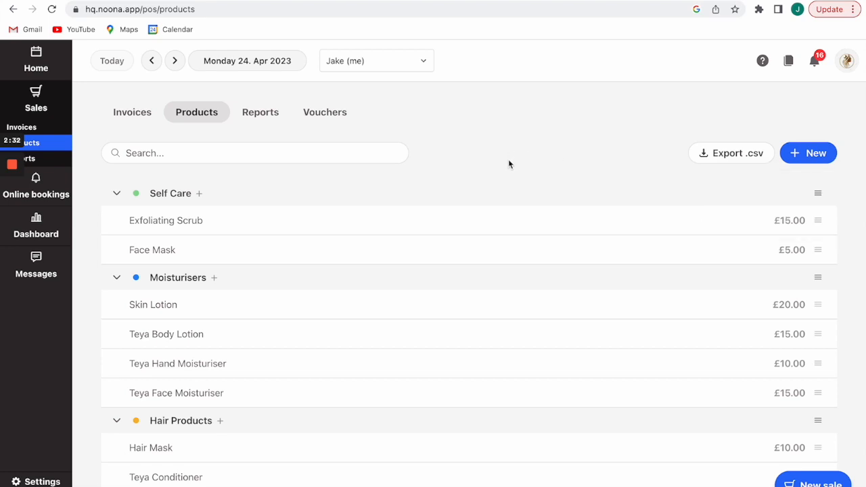
click(803, 161)
click(769, 185)
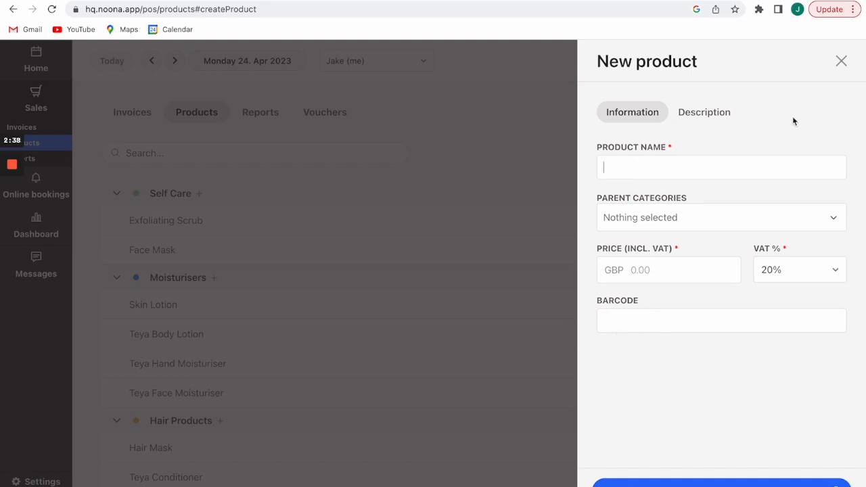
click(839, 68)
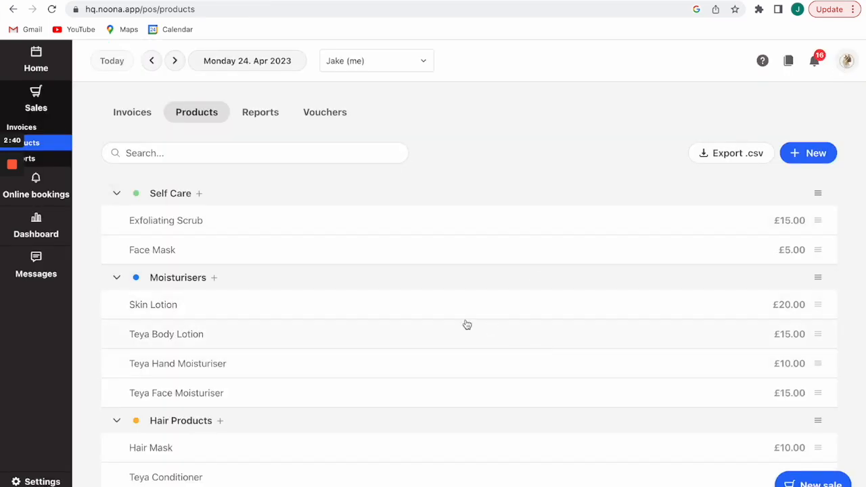
Return to the weekly booking calendar for 24–30 Apr 2023.
scroll(465, 325, down, 2)
scroll(466, 324, up, 3)
click(30, 67)
mouse_move(221, 199)
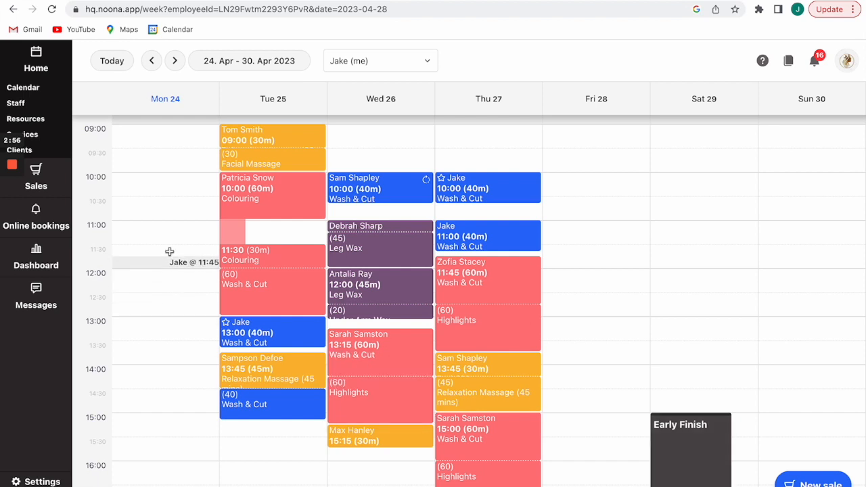
Start a 'Closed' blocked time at Monday 09:00 for all staff, Tanning room 1 and the Ice bath.
click(146, 131)
click(686, 136)
click(659, 160)
text(Closed)
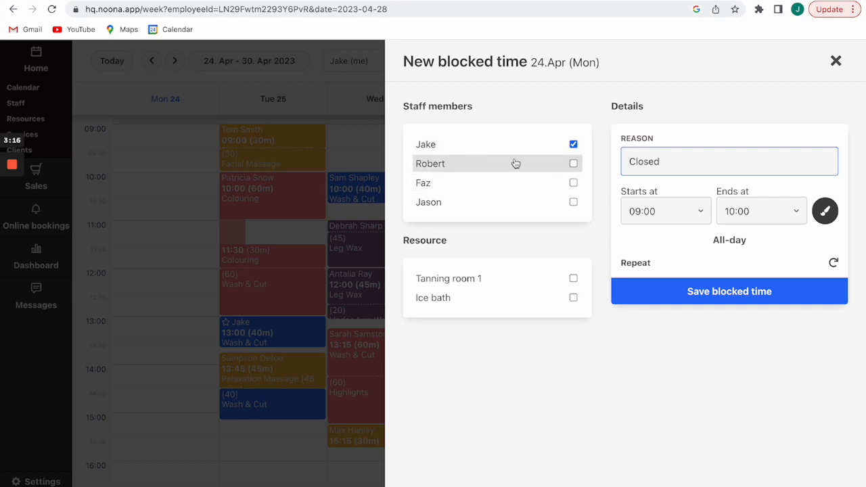
click(572, 163)
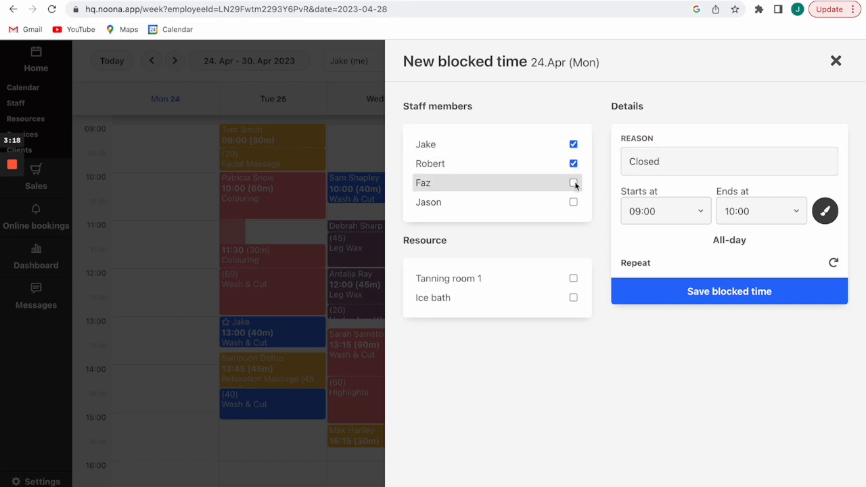
click(573, 182)
click(573, 201)
click(573, 278)
click(573, 298)
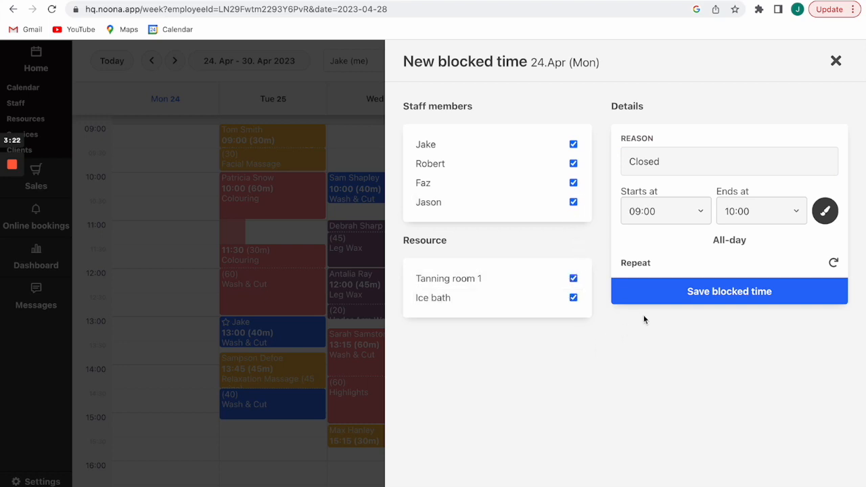
Make the block all-day, repeating weekly on Mondays only, and save it.
click(714, 243)
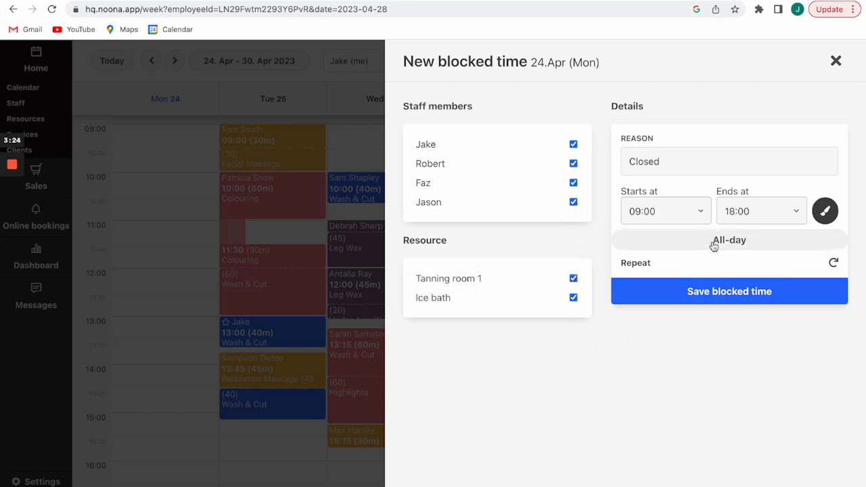
click(833, 264)
click(778, 294)
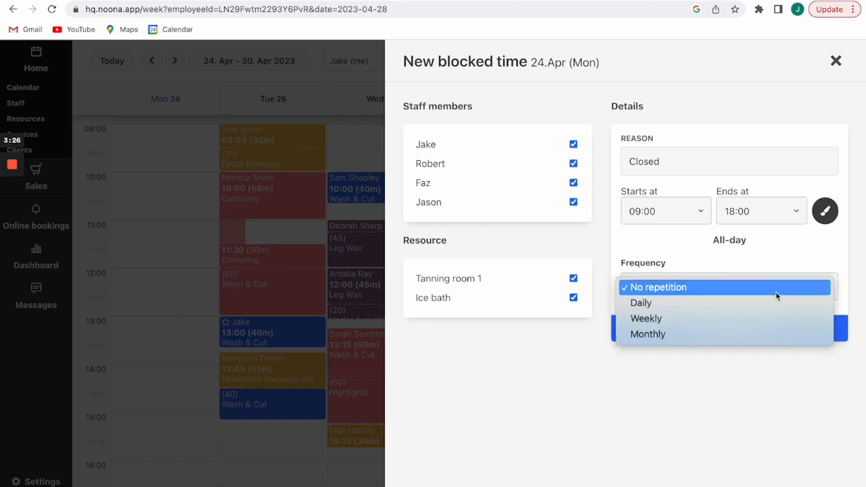
click(745, 319)
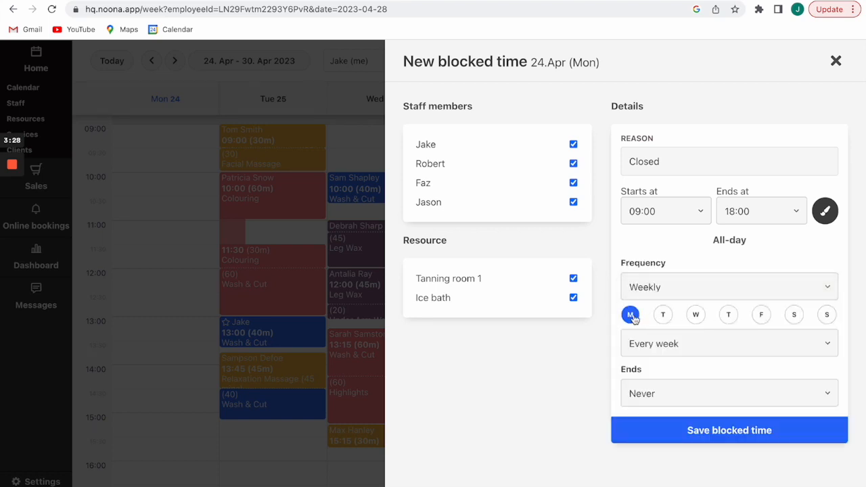
click(828, 316)
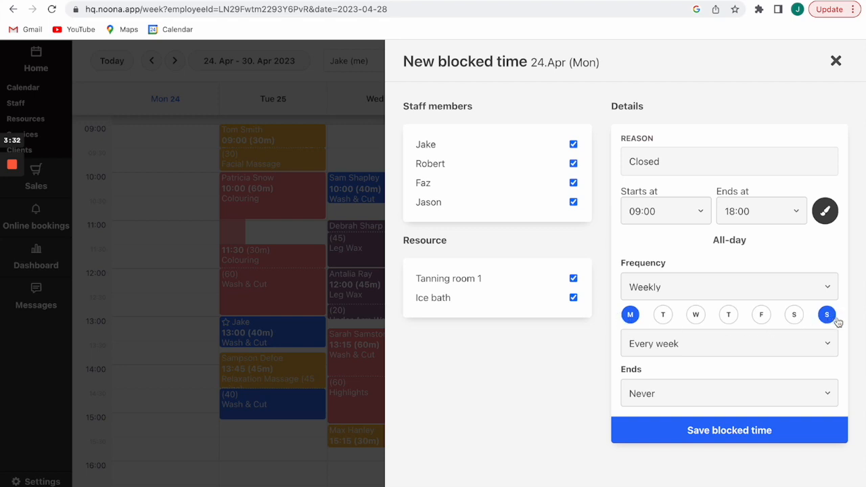
click(828, 318)
click(647, 431)
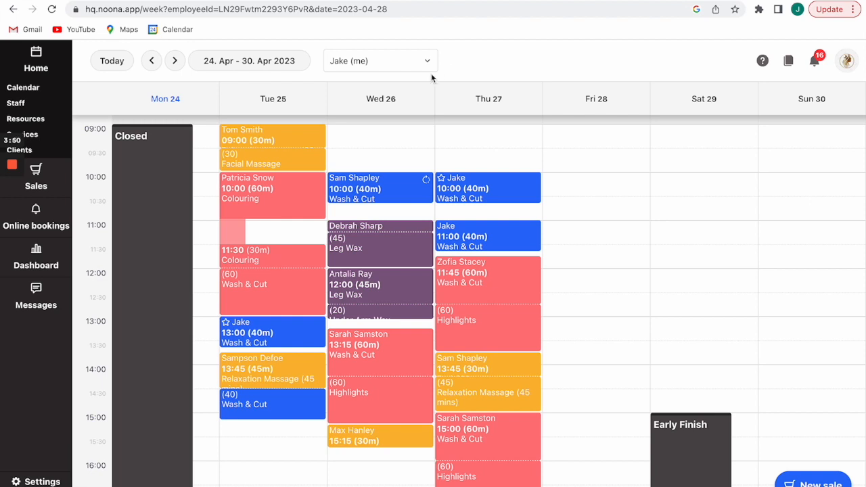
Book a 40-minute Wash & Cut on Wed 26 April 09:00 for the existing client found by name search.
click(350, 135)
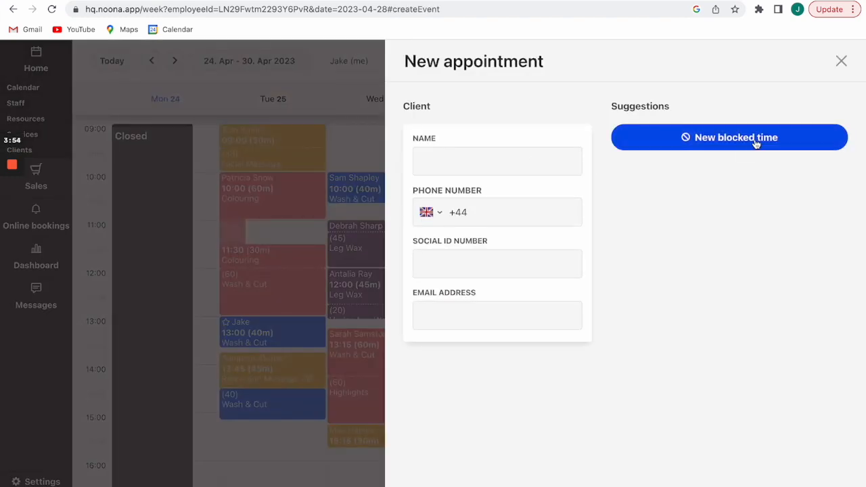
click(475, 167)
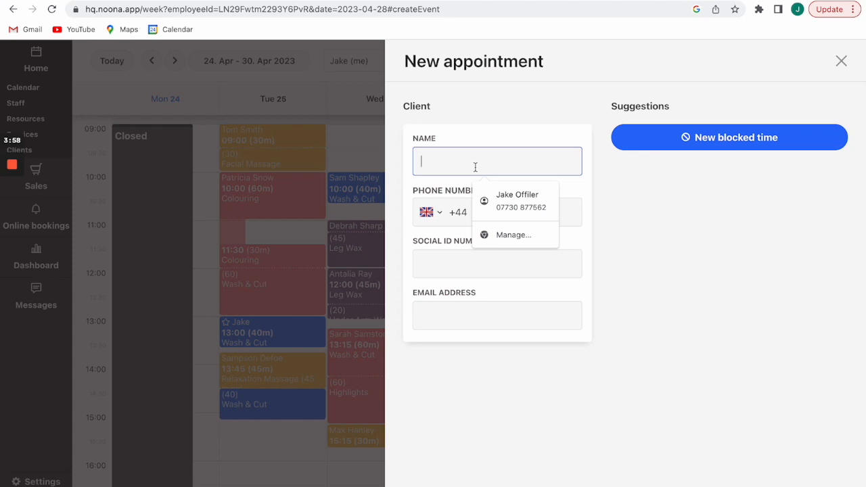
text(ja)
click(656, 196)
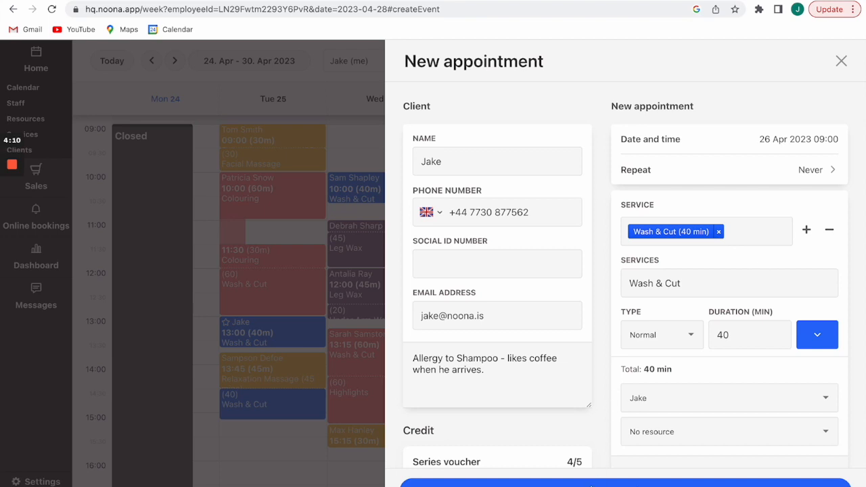
click(595, 481)
mouse_move(330, 133)
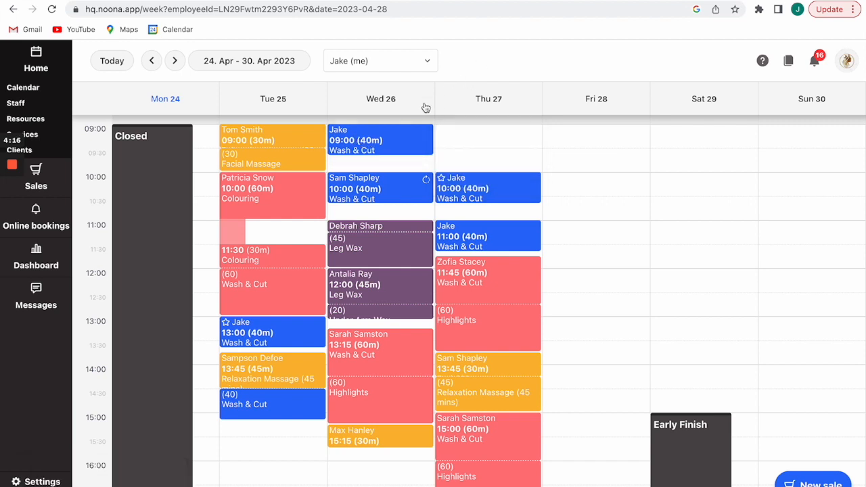
mouse_move(389, 139)
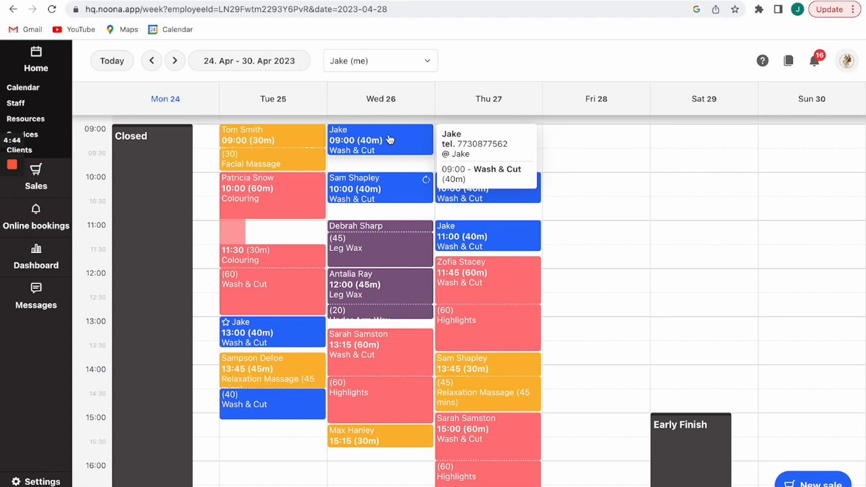
Open the Wed 26 Apr 09:00 appointment and scroll past the allergy note and credit to the custom fields.
click(388, 139)
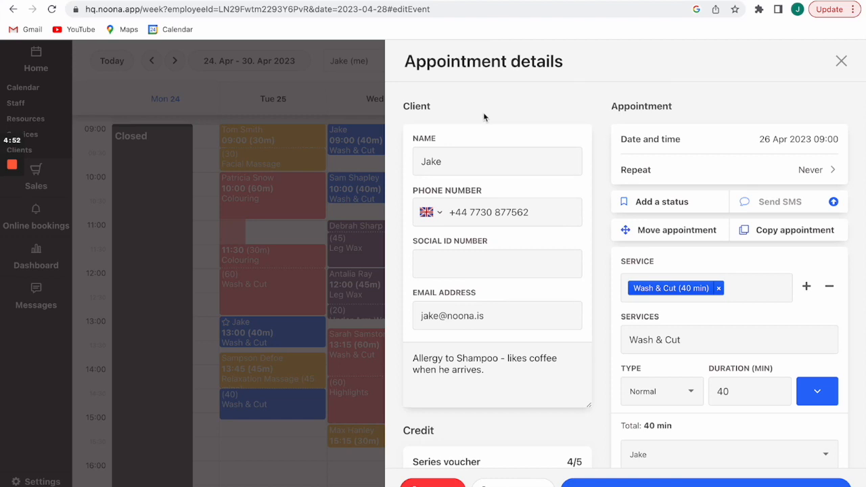
scroll(483, 117, down, 1)
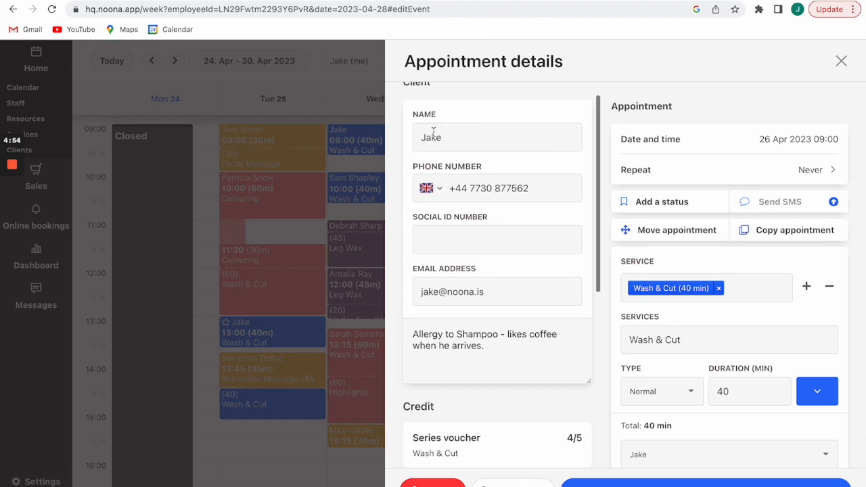
scroll(480, 248, down, 1)
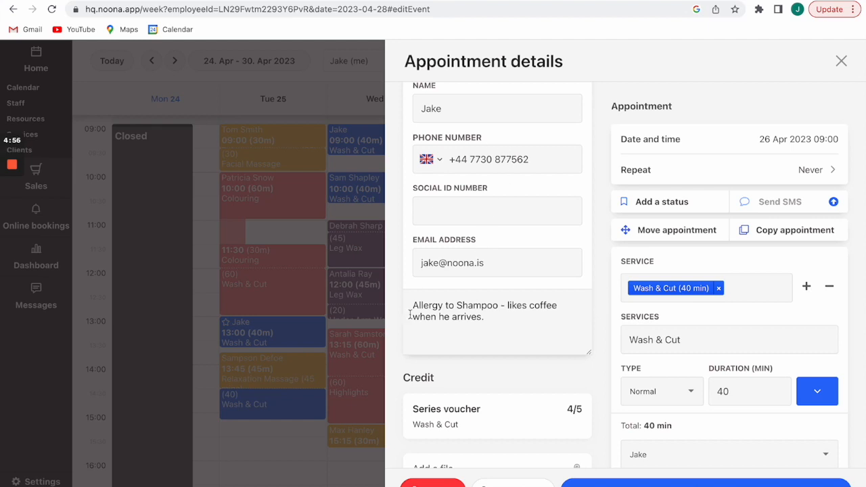
scroll(460, 338, down, 2)
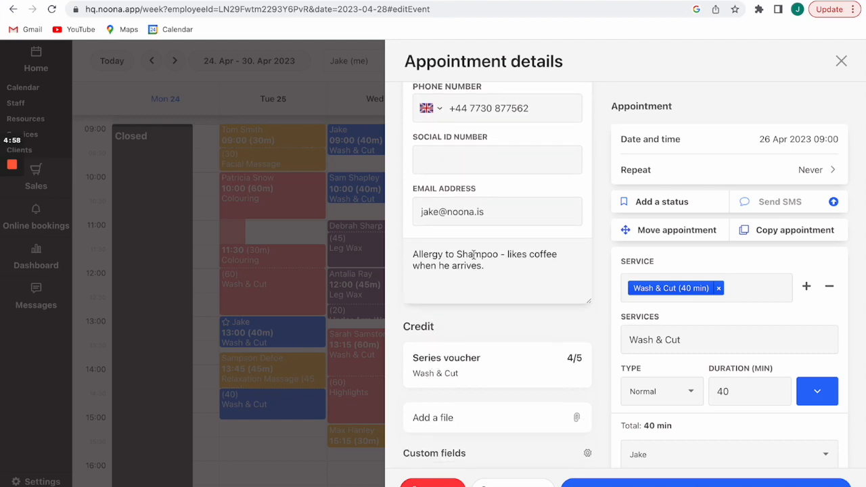
scroll(491, 286, down, 1)
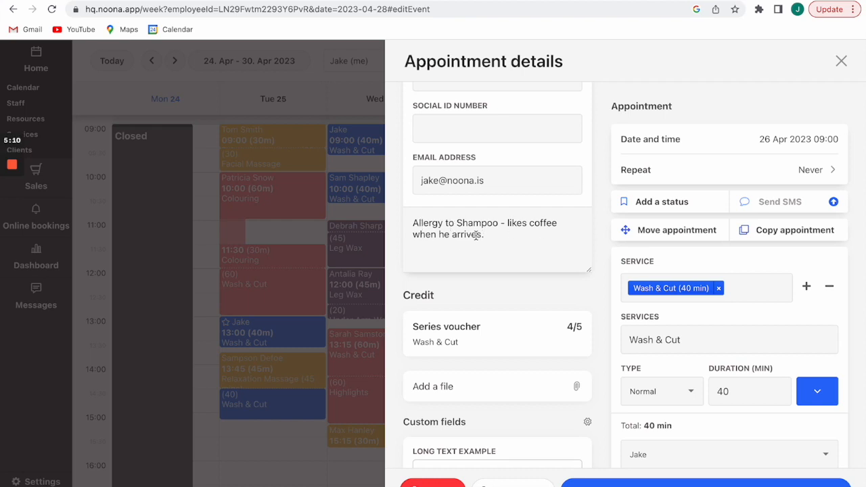
click(508, 237)
scroll(508, 238, down, 3)
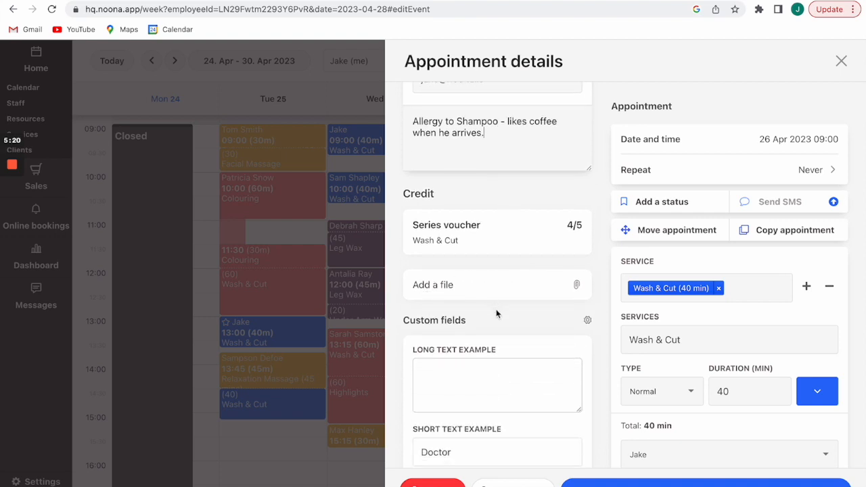
scroll(496, 313, down, 3)
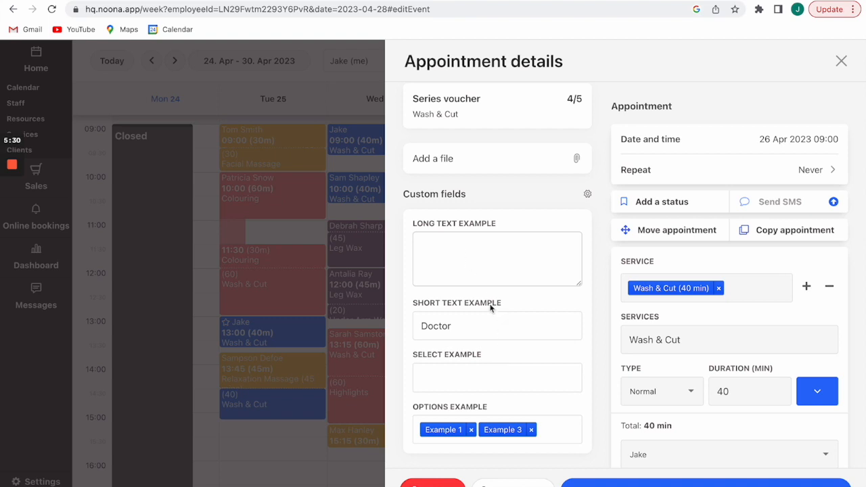
Try Example 1 in the Select example field, then remove it again.
click(463, 374)
click(440, 419)
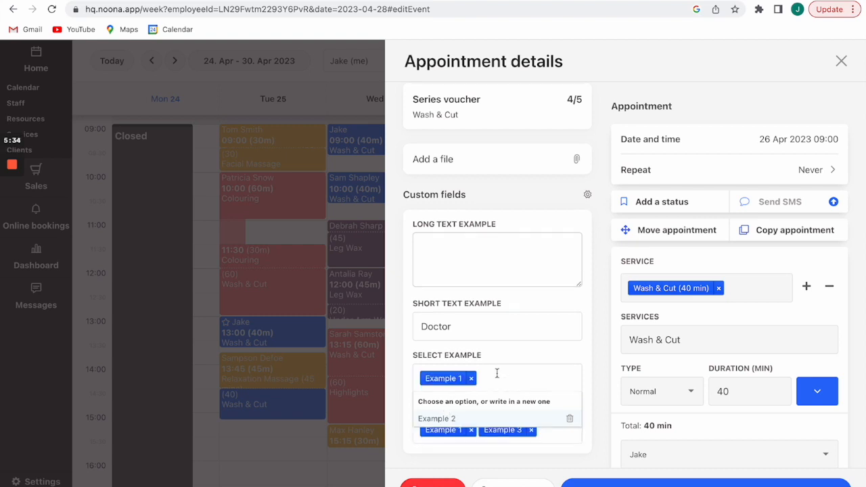
click(475, 378)
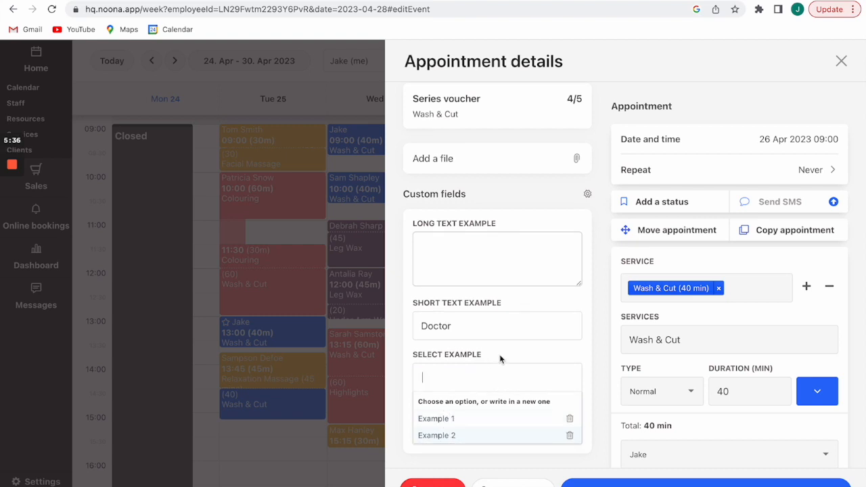
click(499, 360)
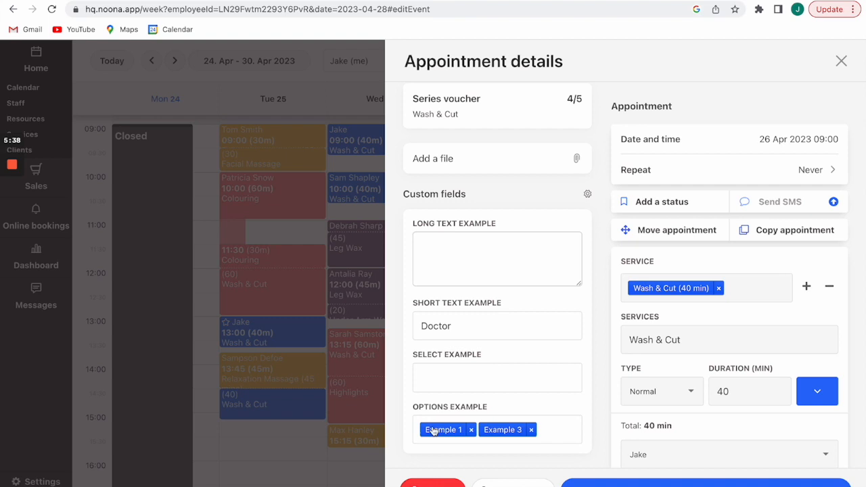
Remove Example 1 and Example 3 from the Options example field, leaving it empty.
click(532, 430)
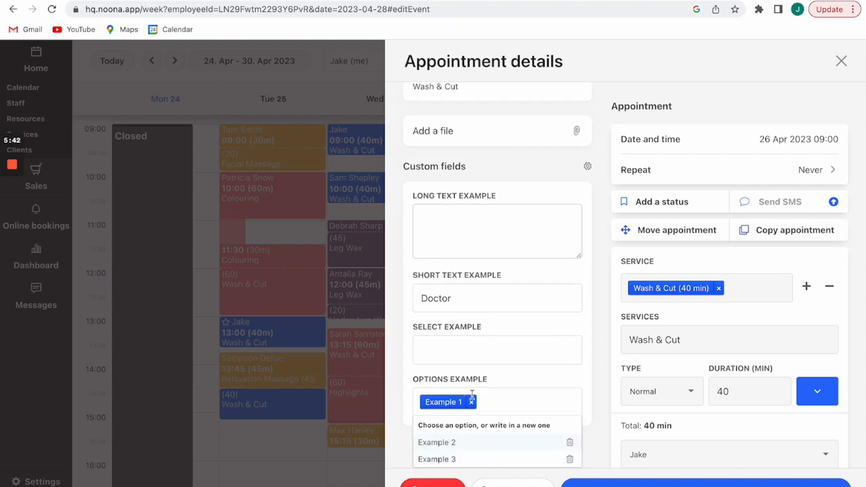
click(474, 402)
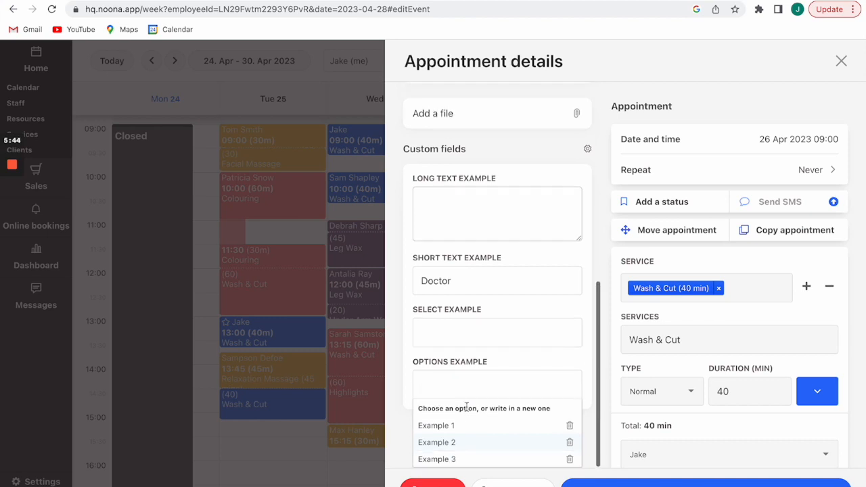
click(451, 429)
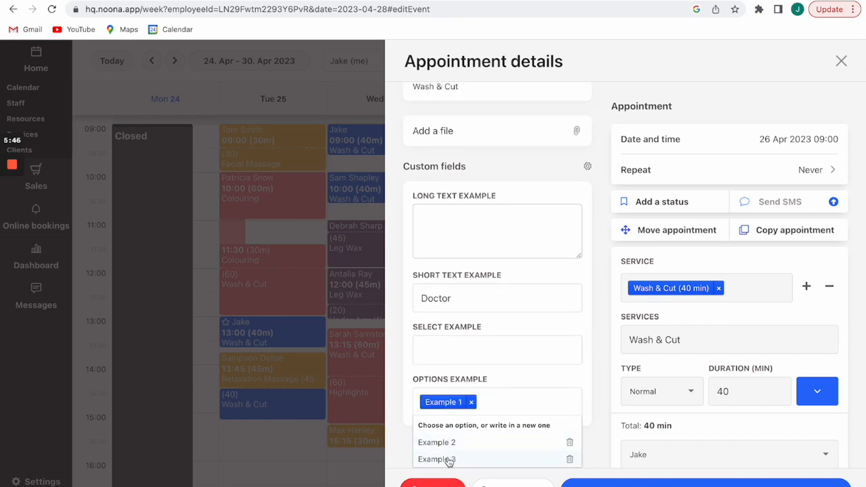
click(449, 459)
click(535, 418)
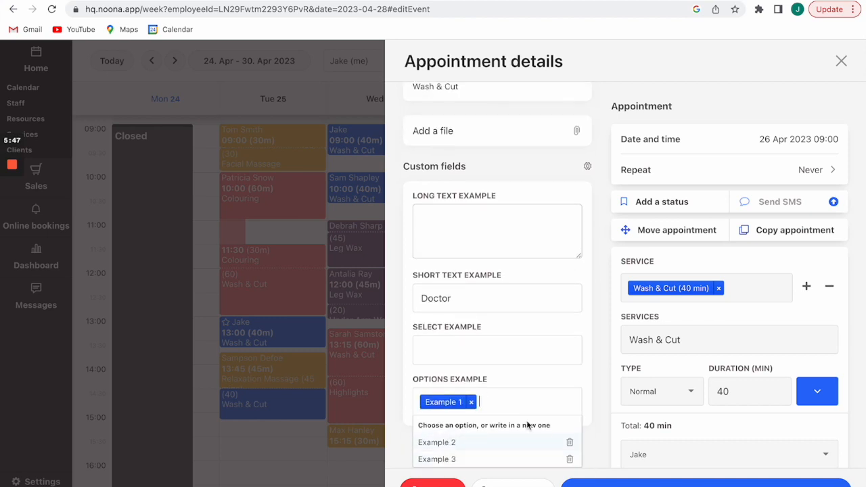
click(472, 402)
click(588, 388)
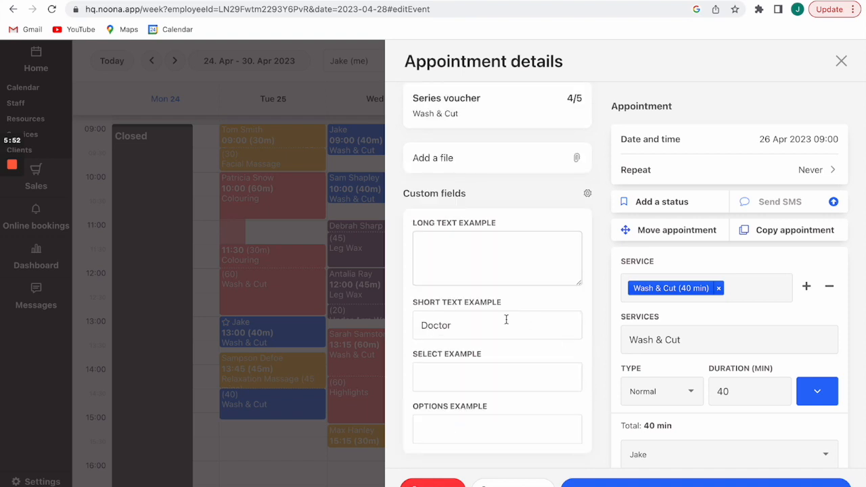
Leave the Doctor short text unchanged and review the 40-minute total, resource and reminder.
click(474, 325)
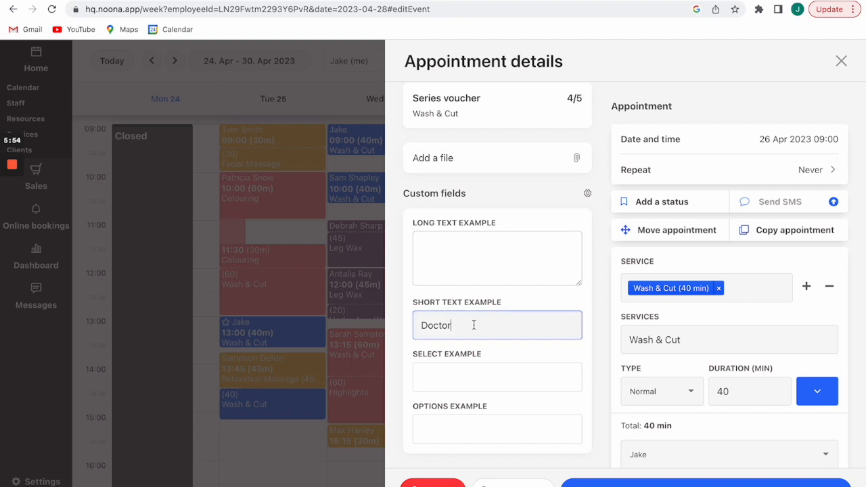
click(590, 320)
scroll(590, 320, up, 1)
scroll(589, 319, down, 1)
scroll(590, 320, up, 5)
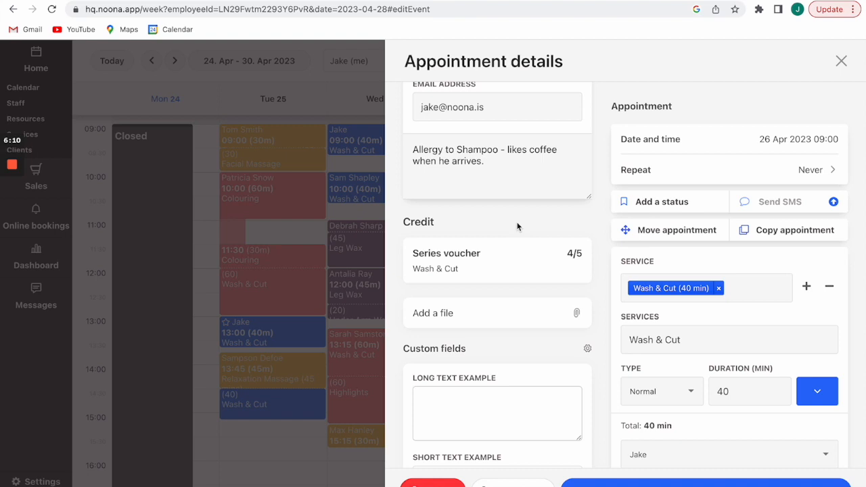
scroll(517, 227, up, 3)
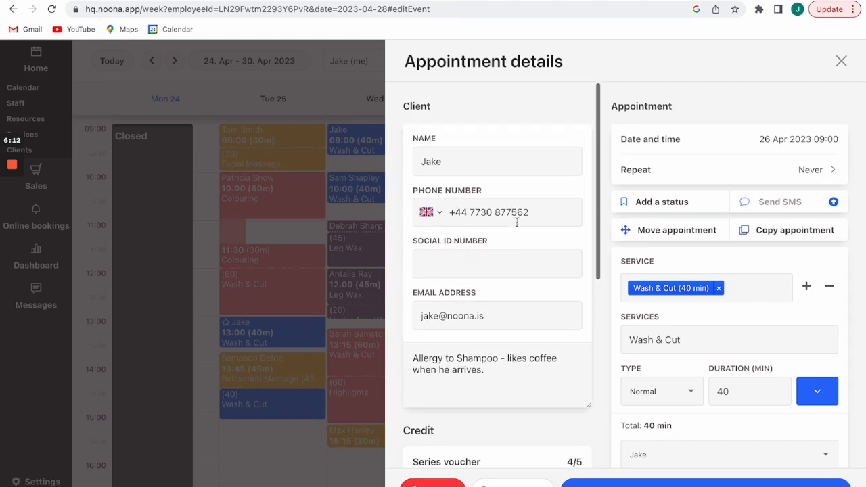
scroll(494, 254, down, 5)
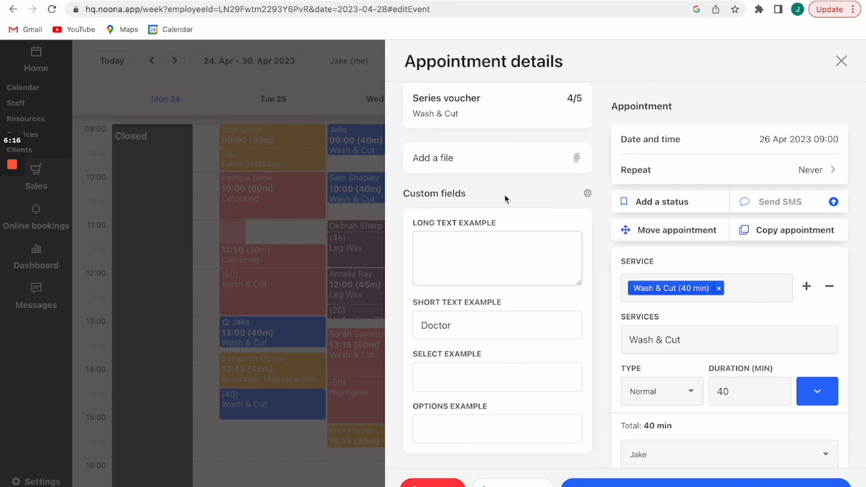
scroll(498, 194, up, 3)
scroll(498, 191, up, 2)
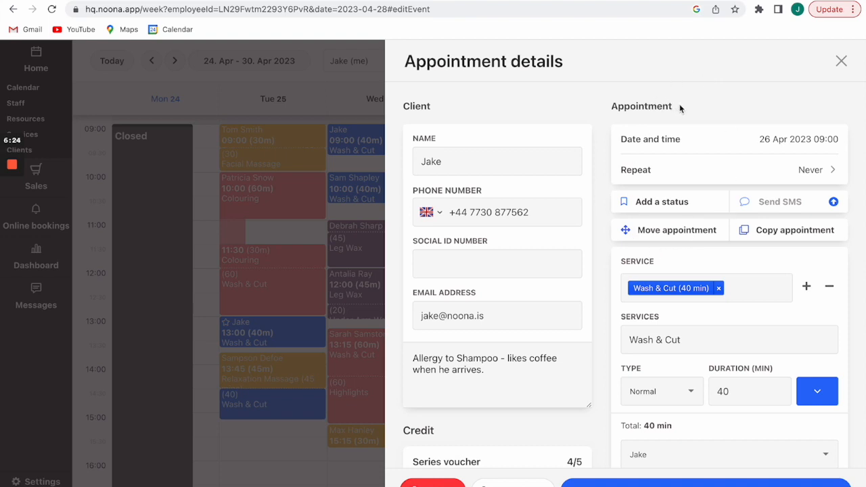
scroll(679, 103, down, 1)
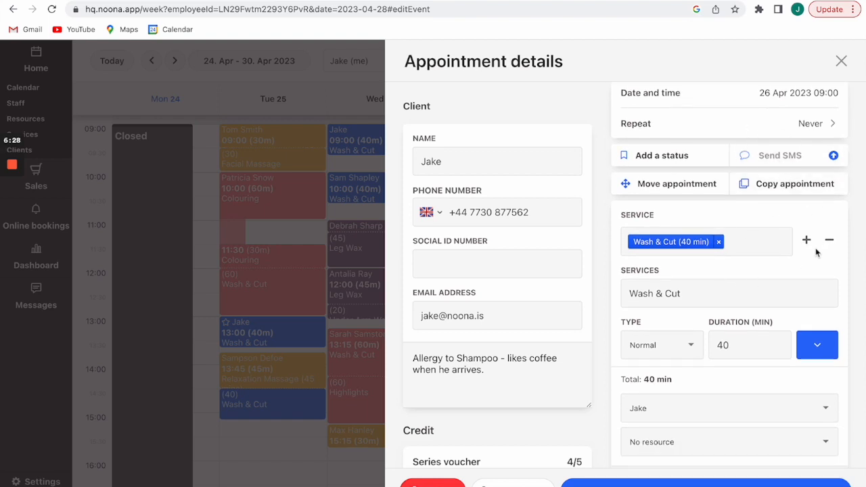
scroll(813, 255, down, 1)
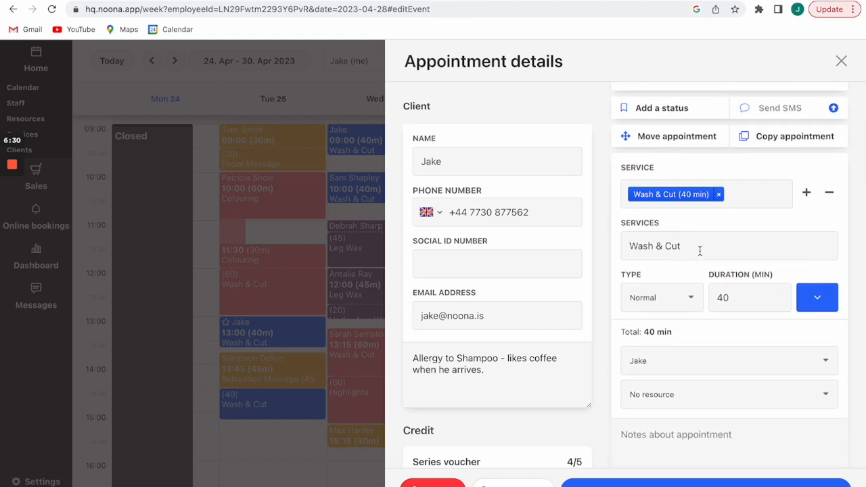
scroll(703, 287, down, 1)
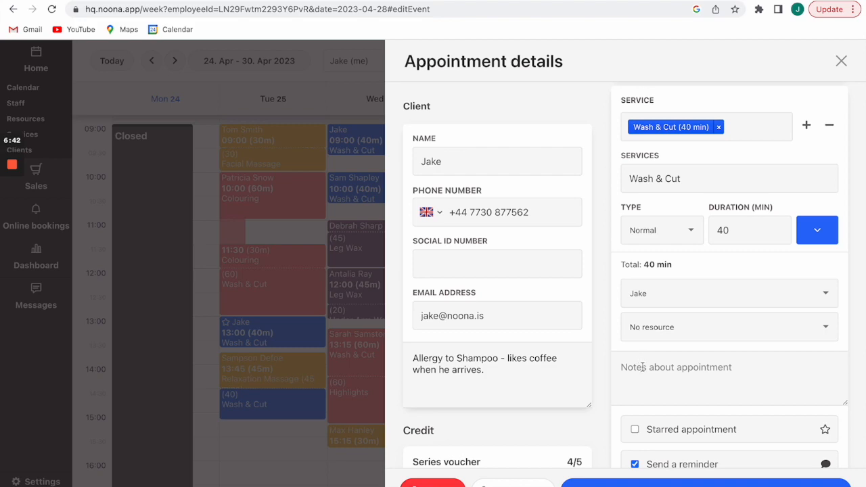
Close the details and check the Sat 22 Apr 12:00 appointment in the previous week.
click(839, 63)
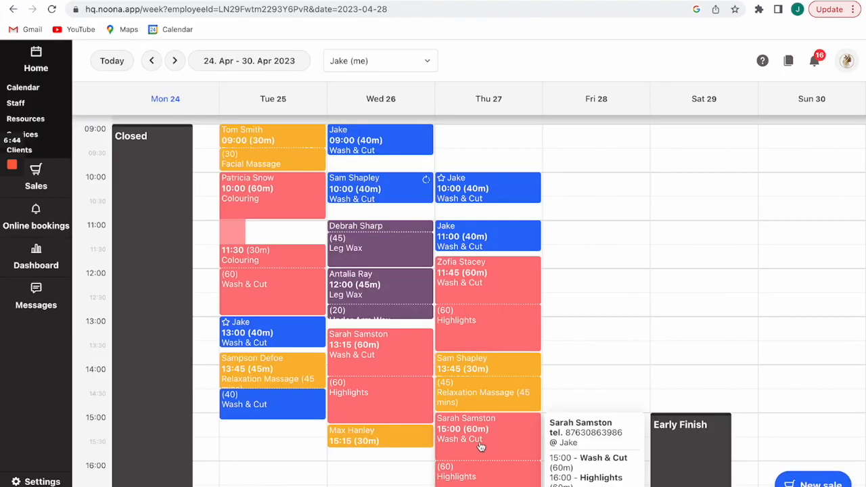
click(151, 61)
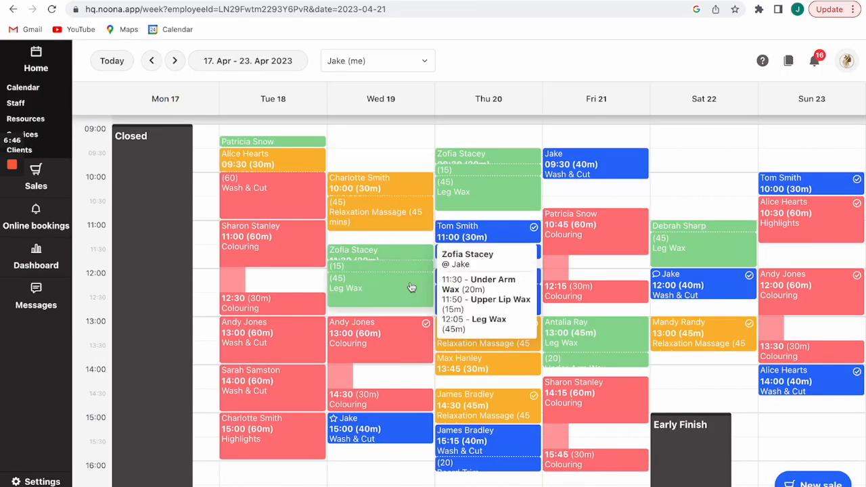
click(661, 280)
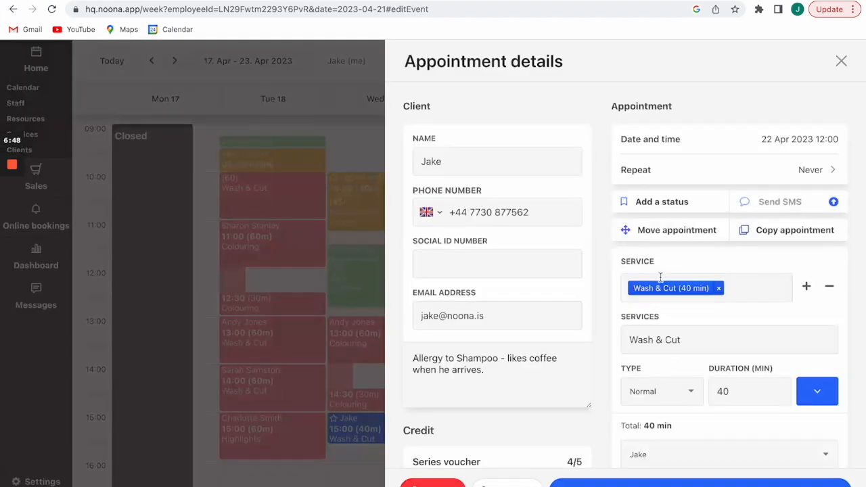
scroll(688, 345, down, 3)
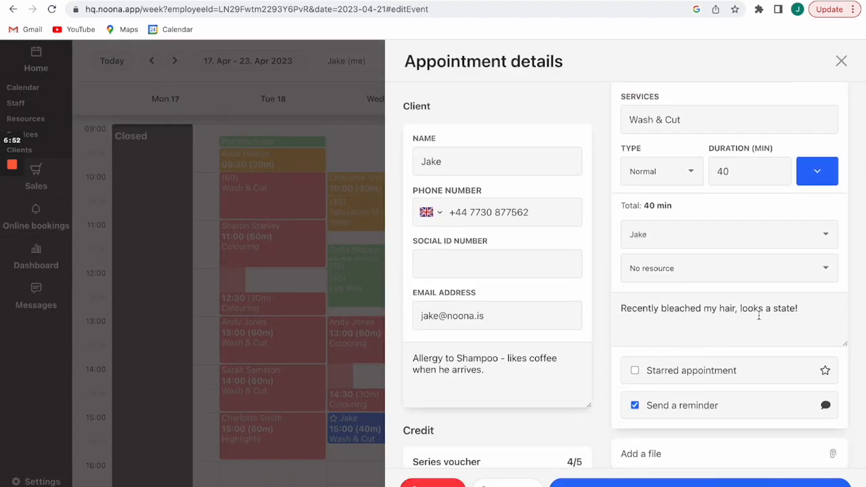
click(841, 62)
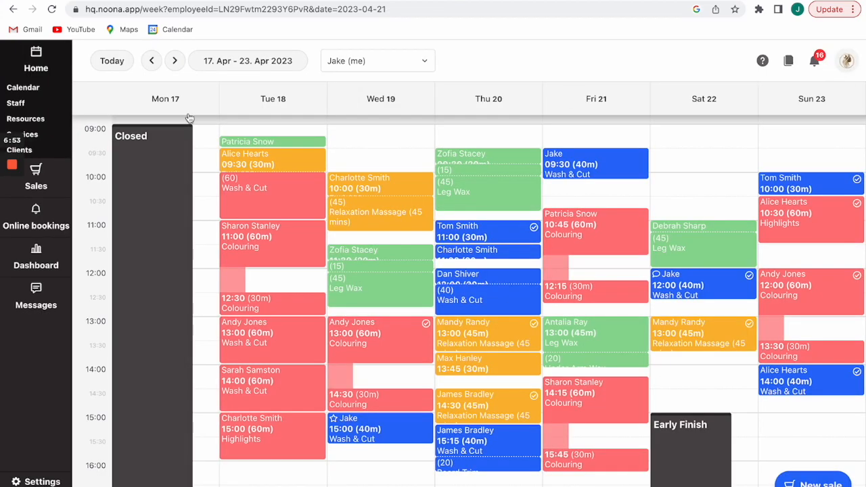
Return to the 24–30 Apr 2023 week and open the Wed 26 Apr 09:00 appointment.
click(174, 60)
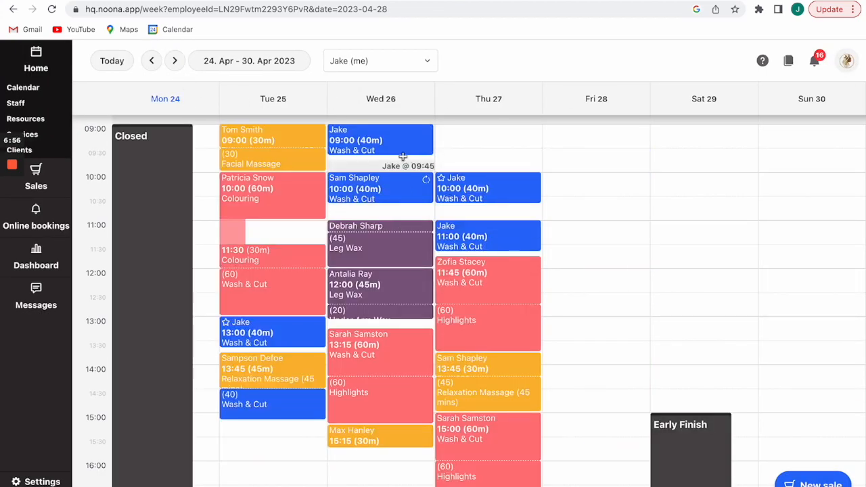
mouse_move(480, 242)
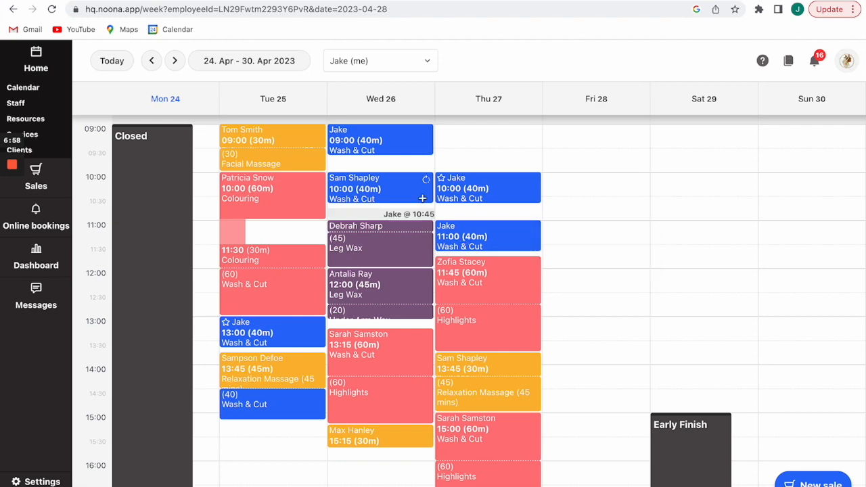
click(390, 150)
scroll(727, 350, down, 4)
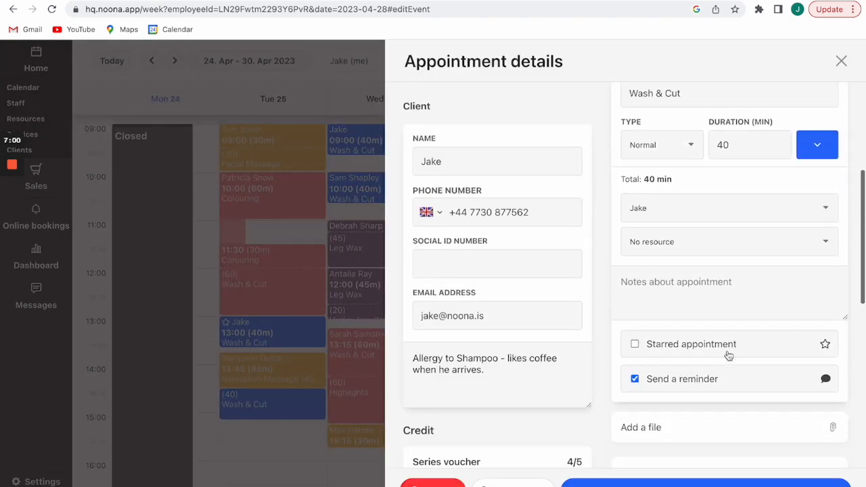
scroll(609, 422, down, 2)
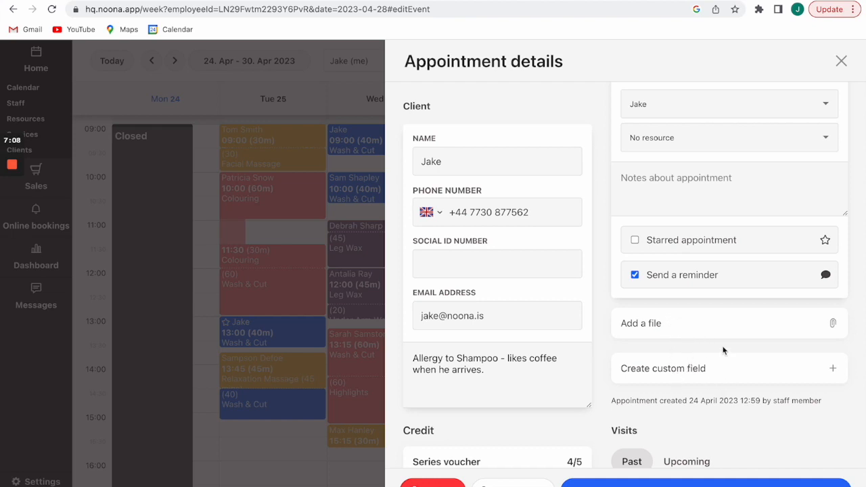
scroll(722, 350, down, 5)
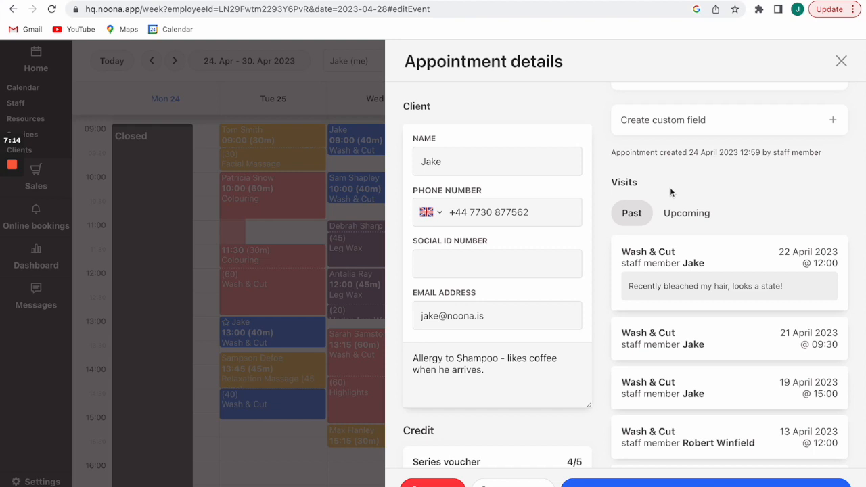
scroll(670, 187, down, 2)
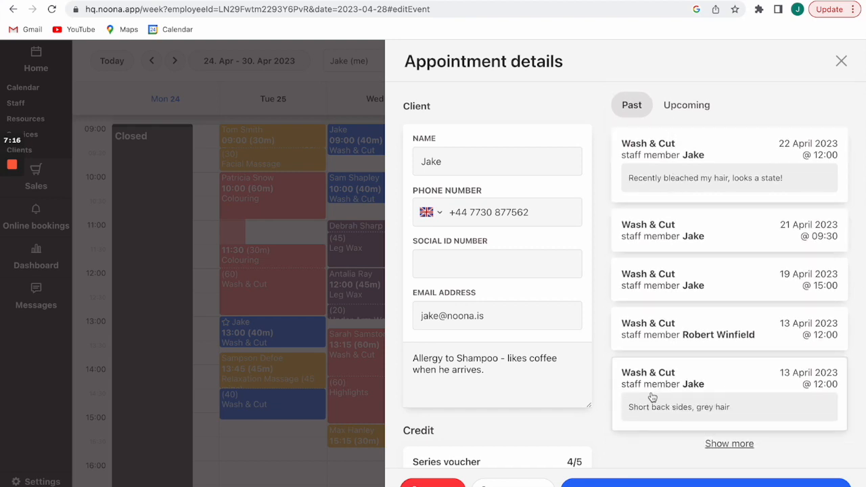
scroll(676, 406, up, 7)
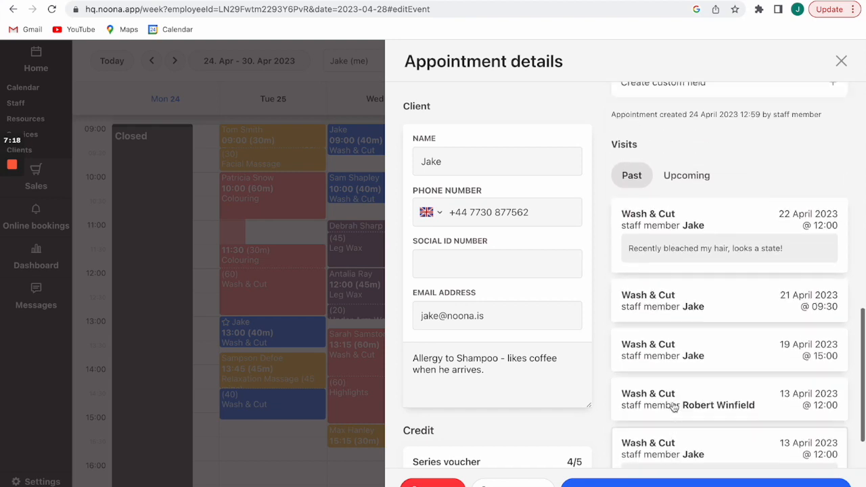
scroll(706, 312, down, 5)
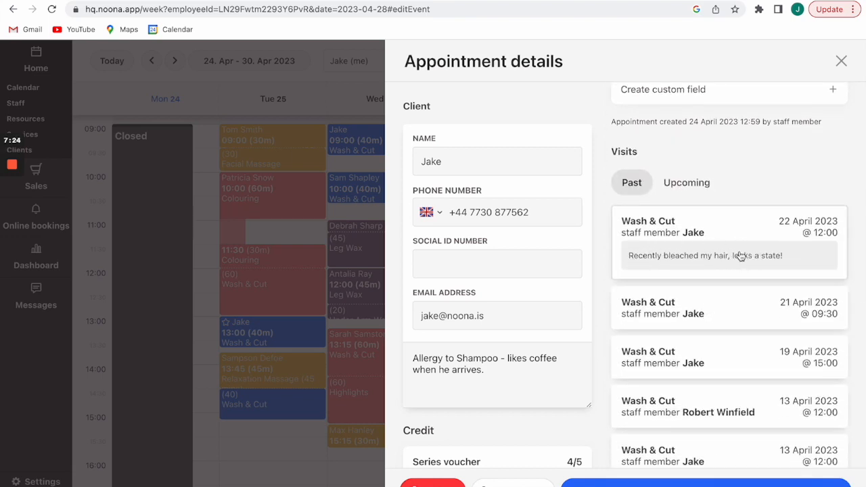
scroll(742, 154, up, 4)
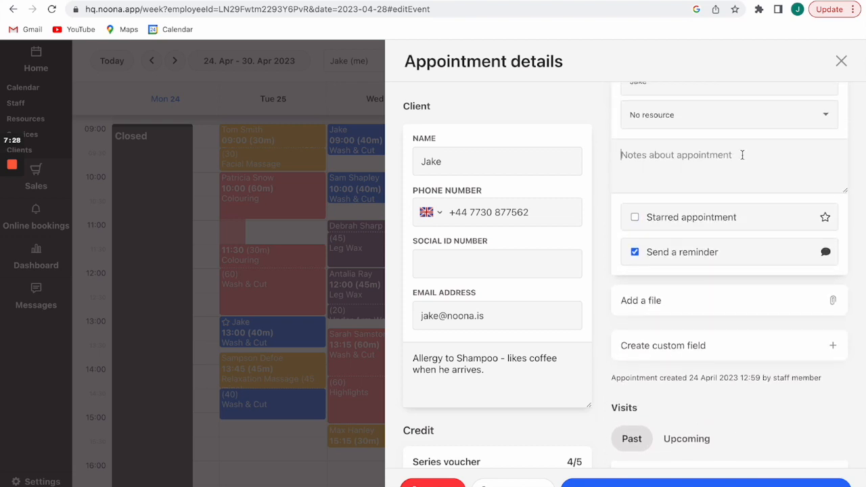
Save the note 'Solved the hair crisis - put purple toner shampoo on' on the Wash & Cut appointment.
text(Solved the ha)
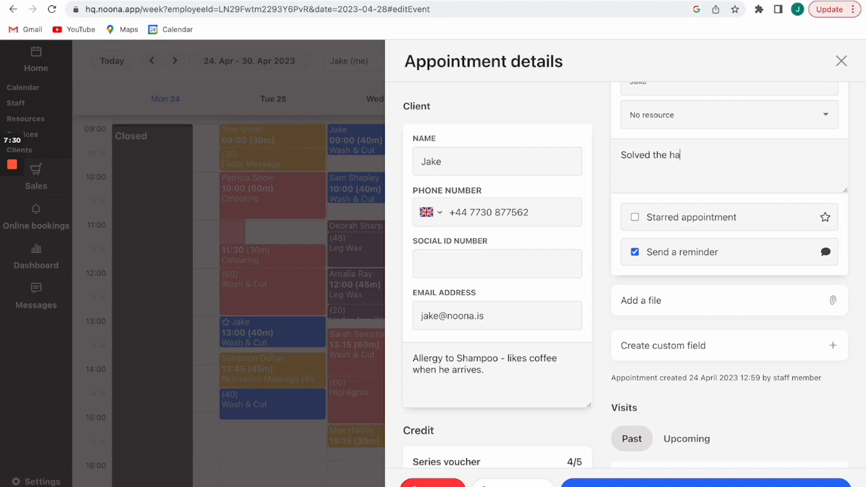
text(ir crisis - put purple toner shampoo on)
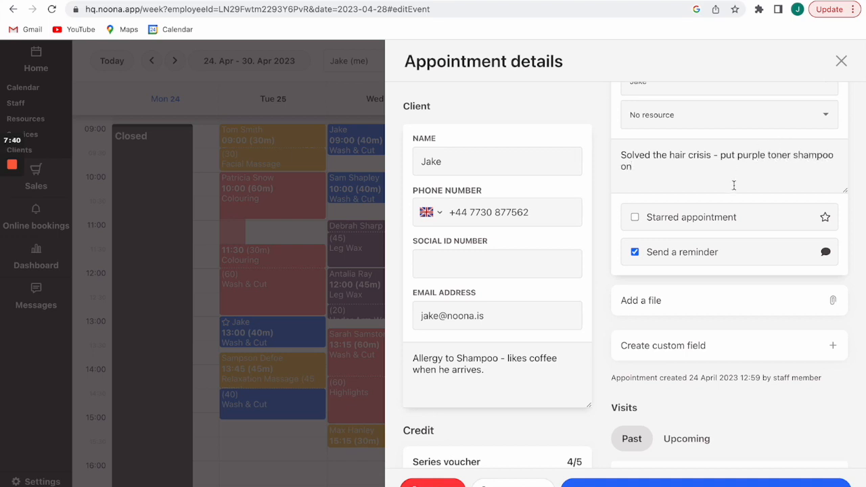
scroll(733, 184, down, 5)
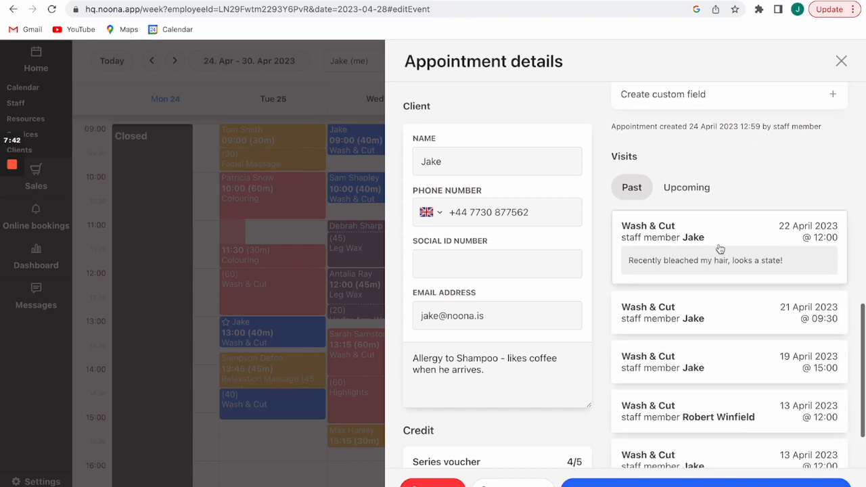
scroll(733, 193, down, 1)
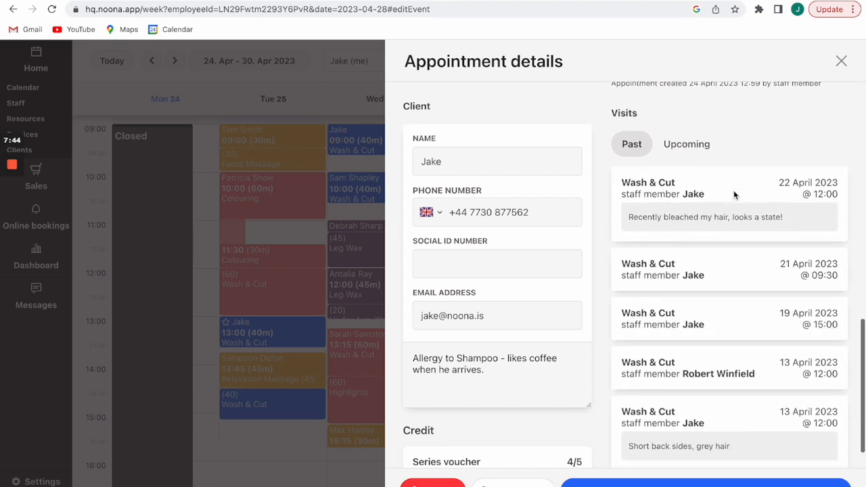
scroll(698, 324, up, 1)
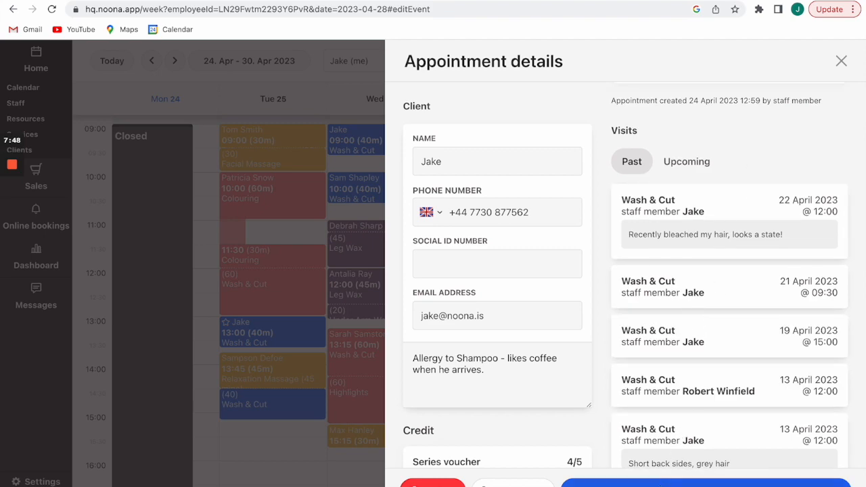
click(703, 483)
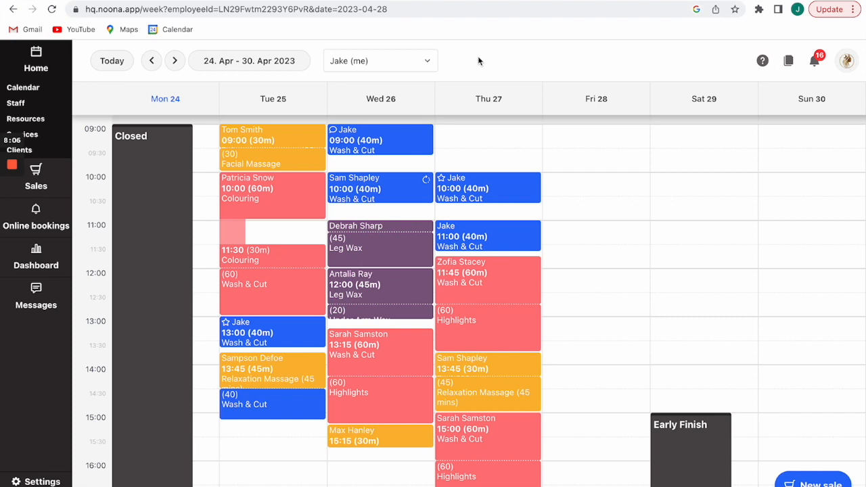
Start checkout for the Wed 09:00 Wash & Cut and add two Exfoliating Scrubs.
click(363, 144)
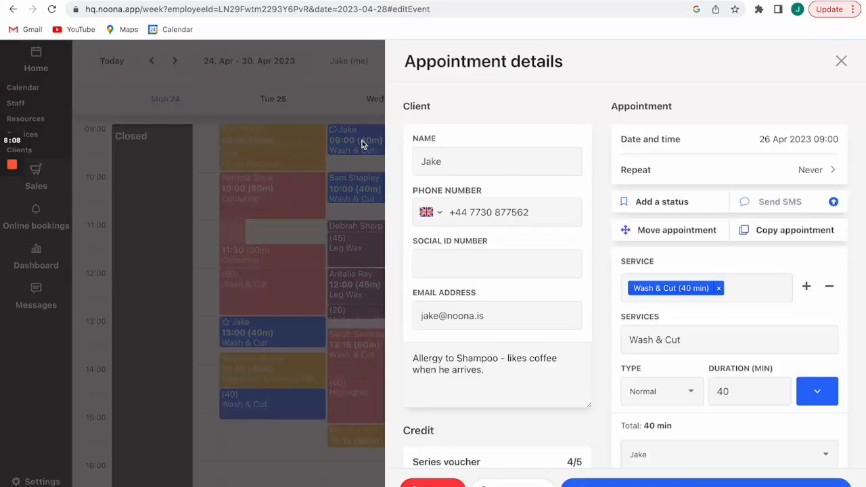
click(508, 484)
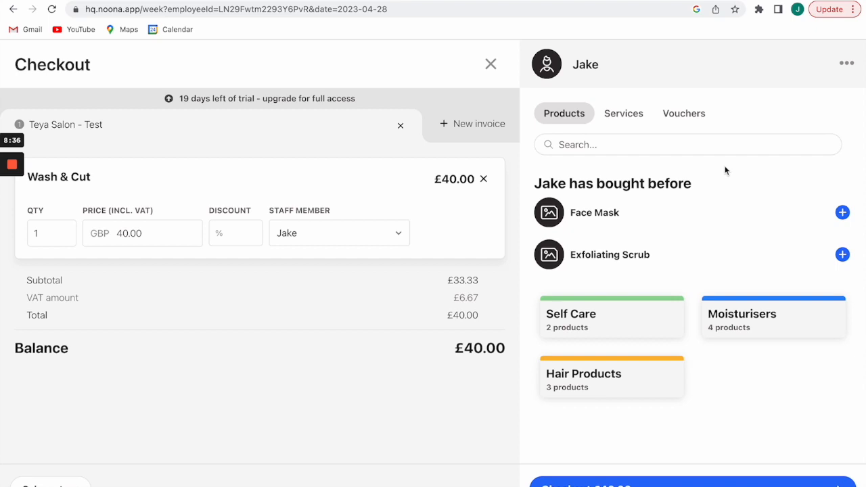
click(714, 256)
click(714, 255)
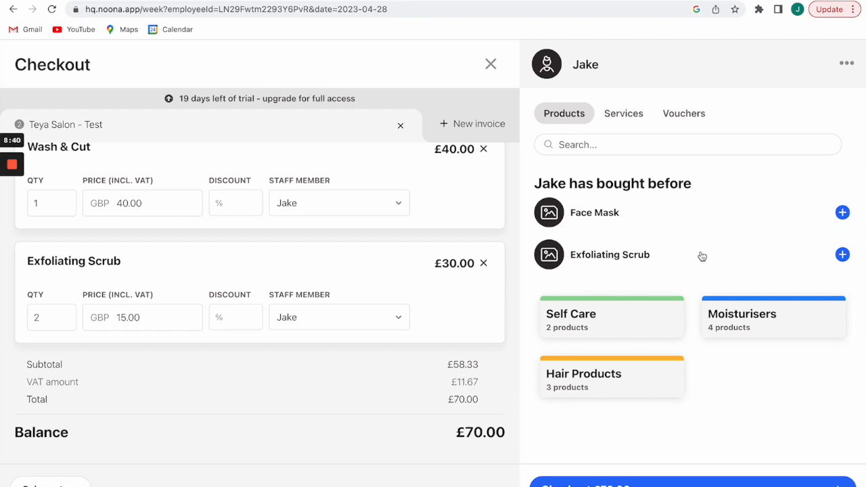
Add a £5.00 Face Mask from Self Care and proceed to payment for £75.00.
scroll(416, 323, up, 1)
scroll(417, 332, down, 1)
scroll(406, 299, up, 2)
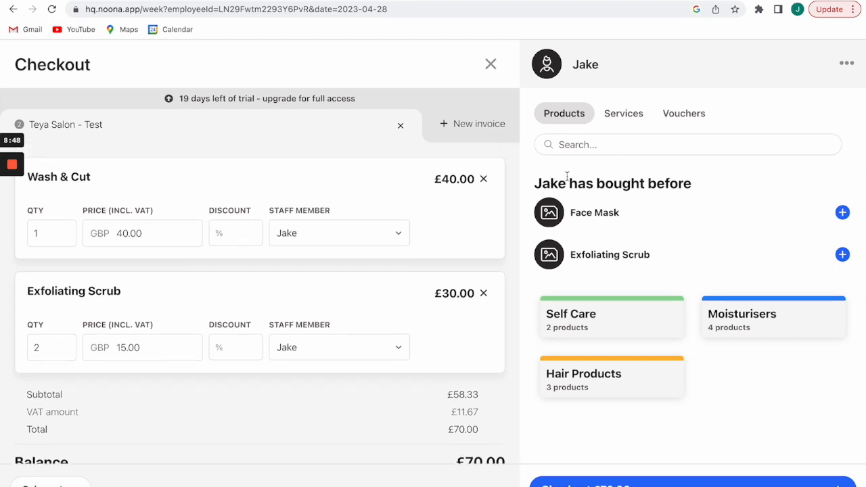
click(612, 326)
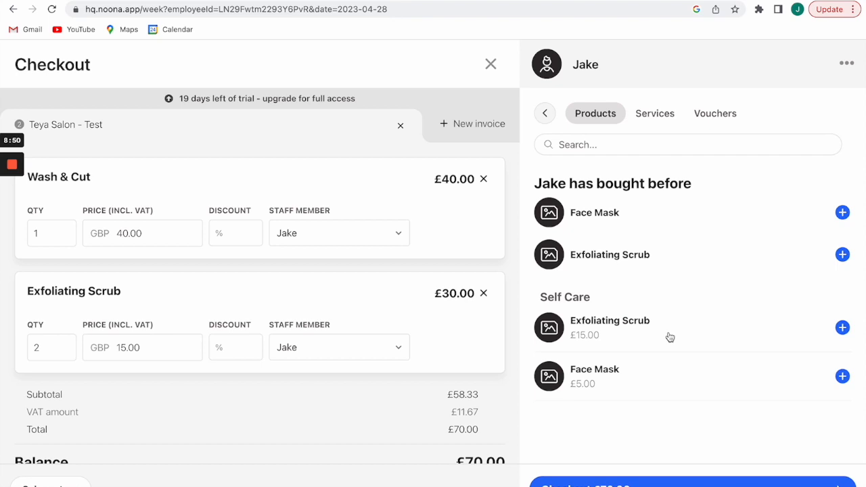
click(735, 384)
click(602, 482)
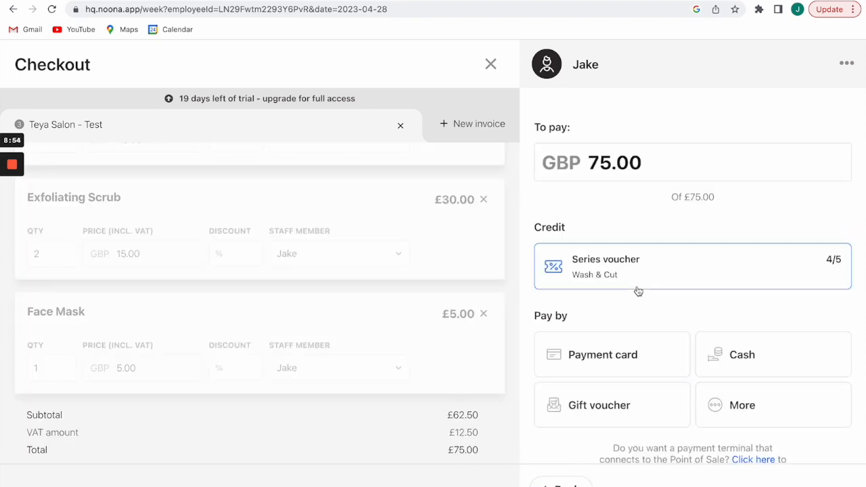
Pay the client's full £75.00 by payment card and complete the sale as Invoice #26.
scroll(637, 290, down, 1)
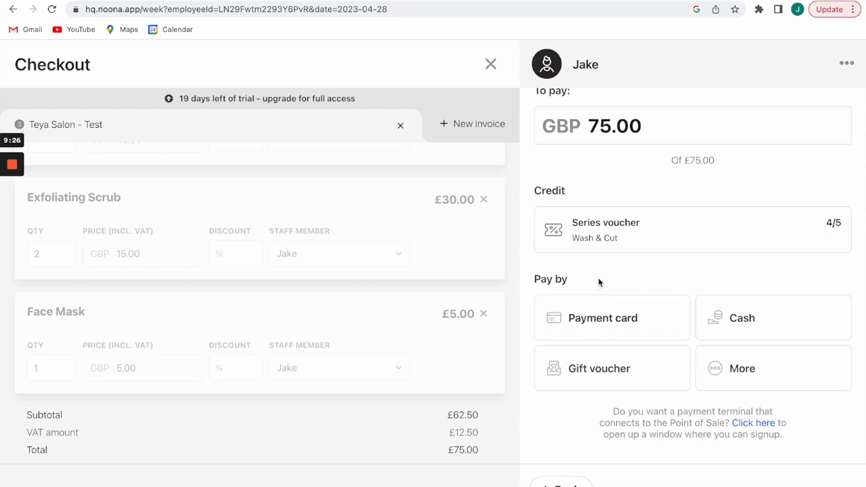
click(586, 316)
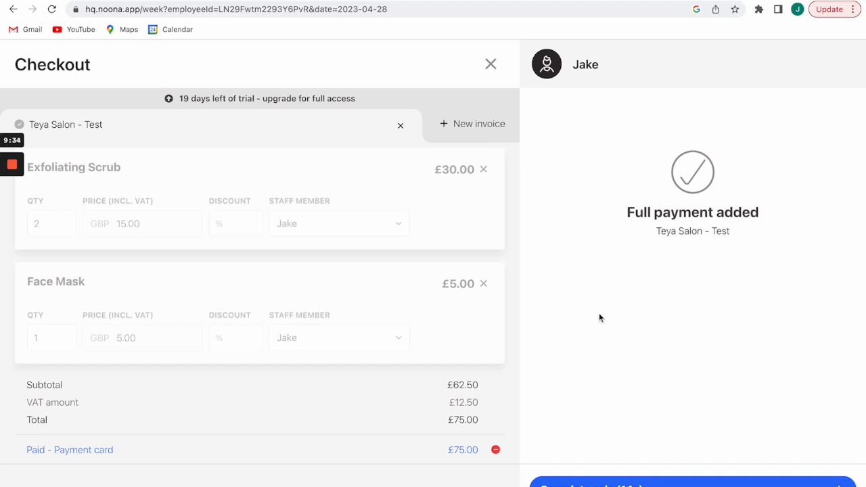
click(561, 484)
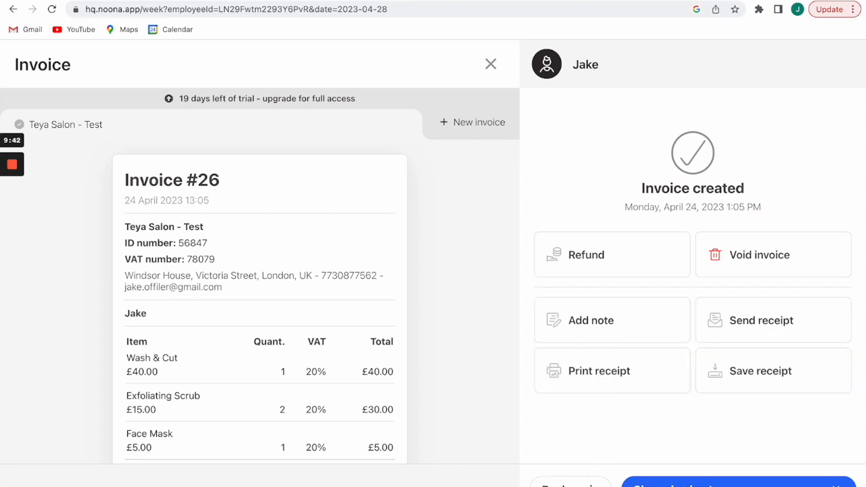
Rebook the same Wash & Cut from the invoice onto Saturday 29 April at 10:00.
click(571, 484)
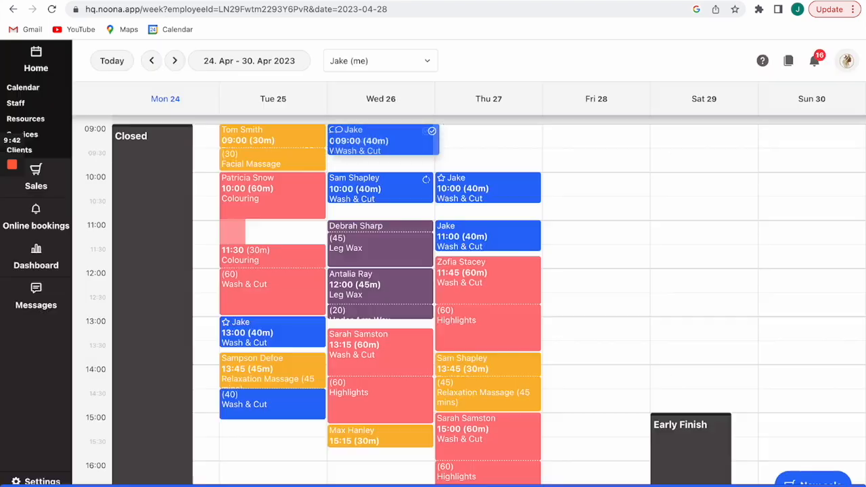
click(657, 180)
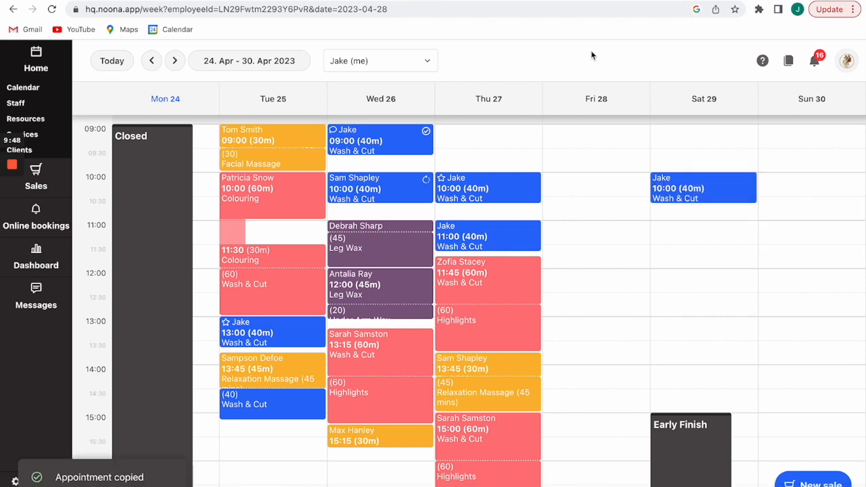
mouse_move(425, 134)
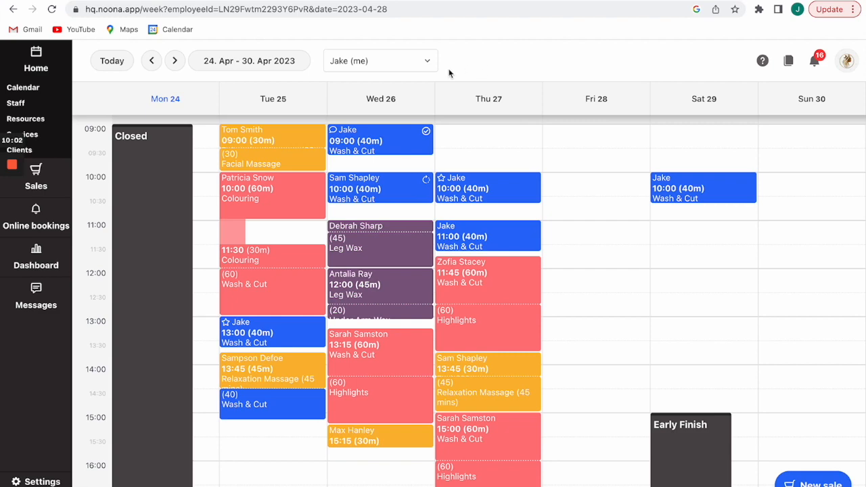
click(359, 192)
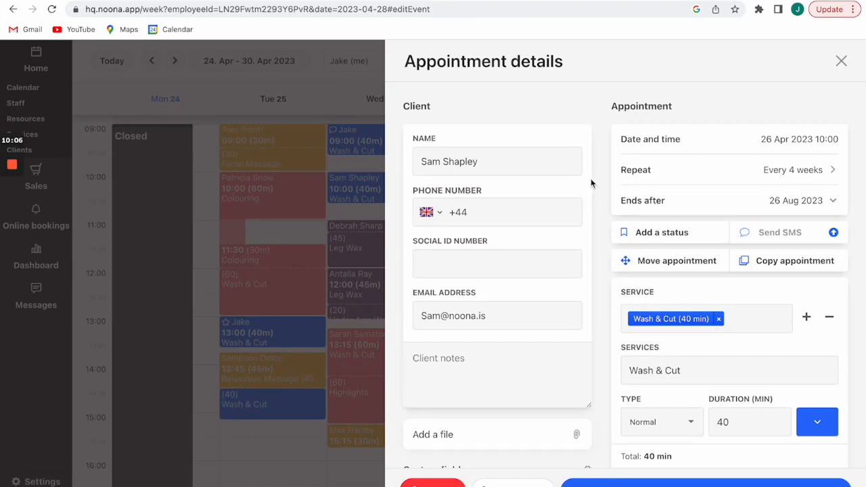
click(841, 61)
mouse_move(453, 191)
mouse_move(427, 187)
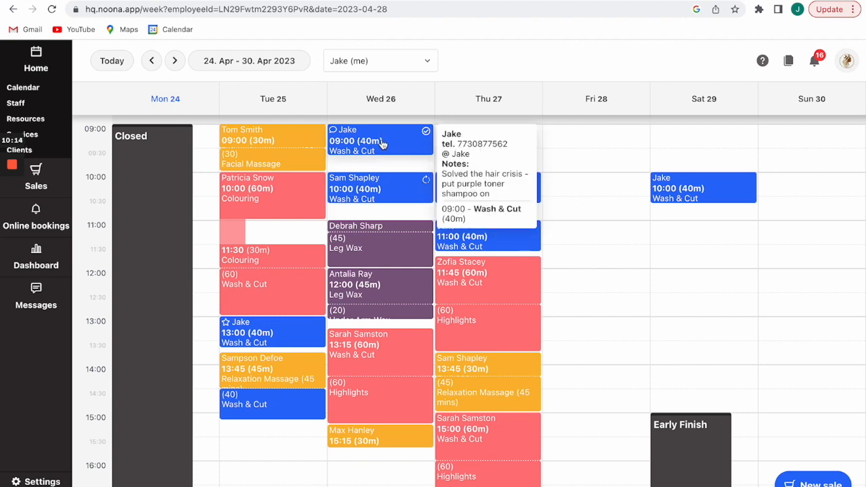
mouse_move(691, 190)
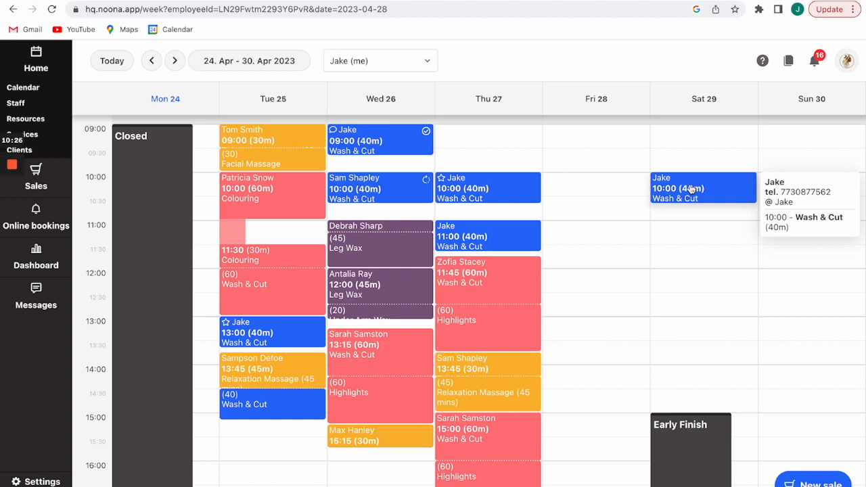
Make the Saturday 10:00 Wash & Cut repeat every 4 weeks, ending 26 Aug 2023.
click(691, 189)
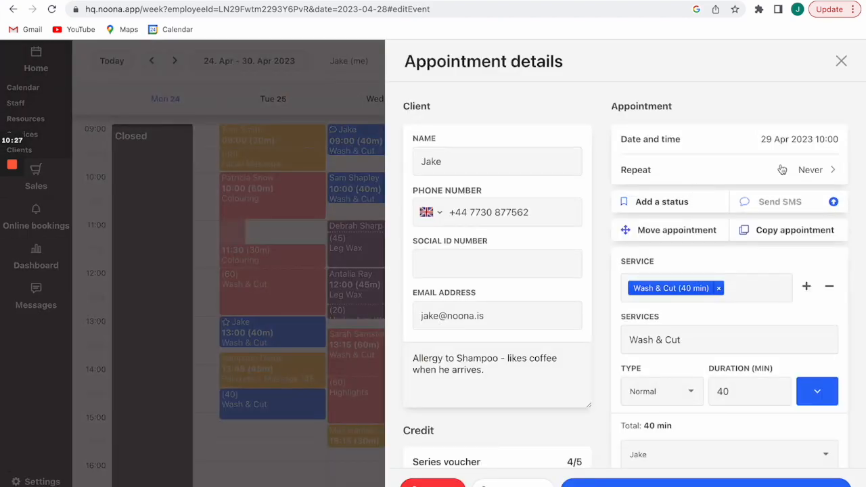
click(812, 173)
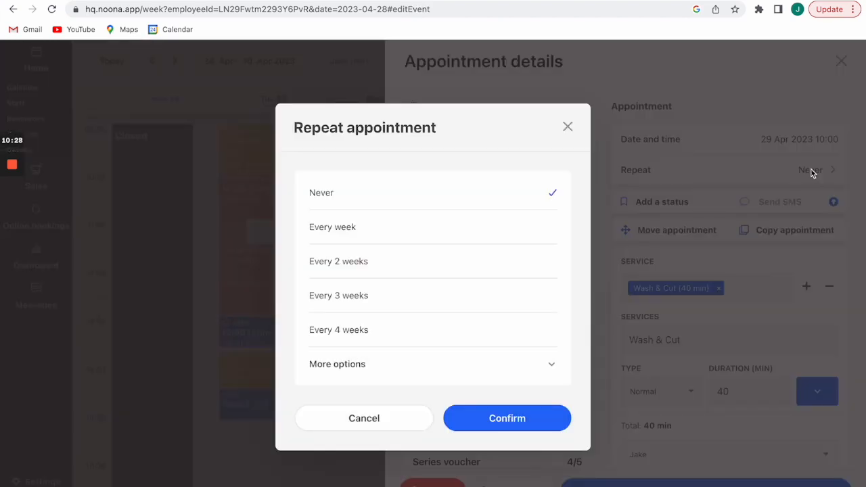
click(377, 330)
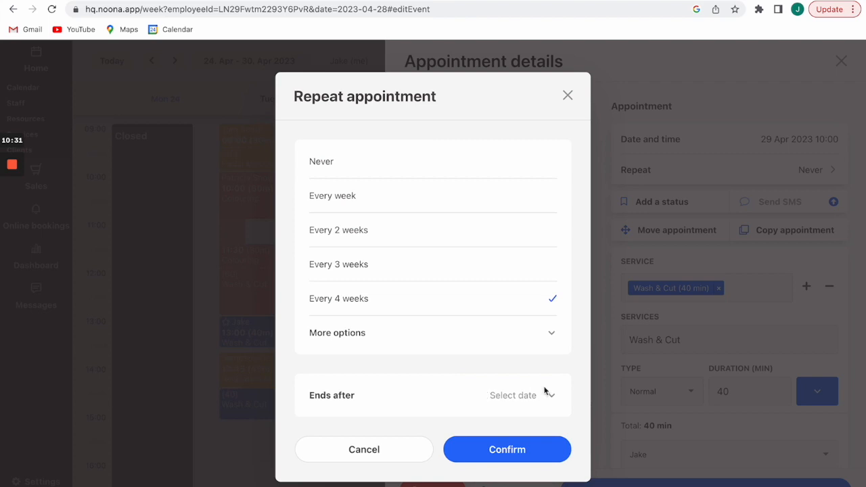
click(553, 402)
click(547, 224)
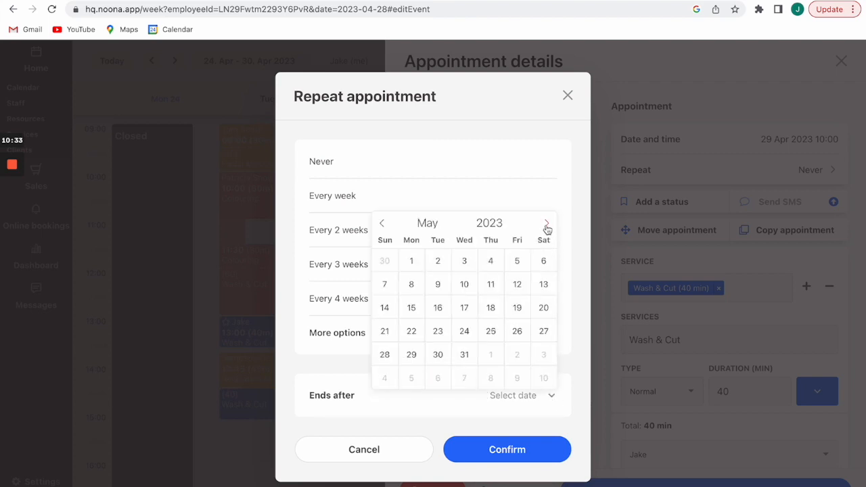
click(546, 226)
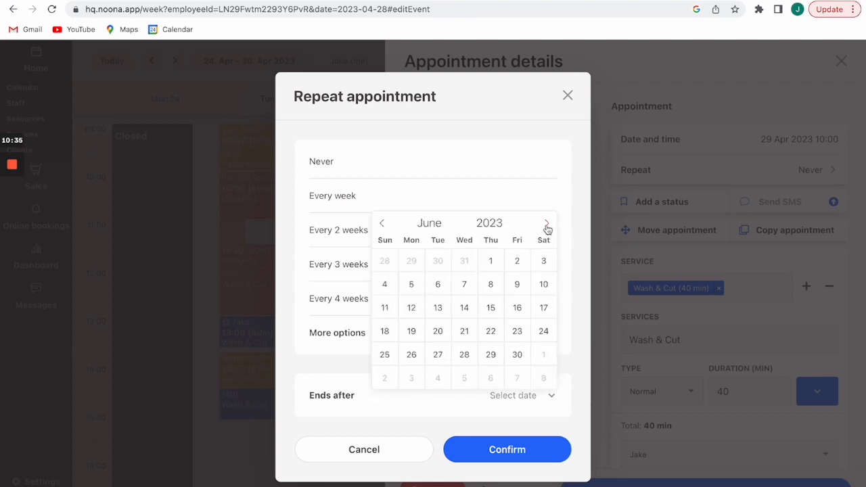
click(546, 225)
click(546, 225)
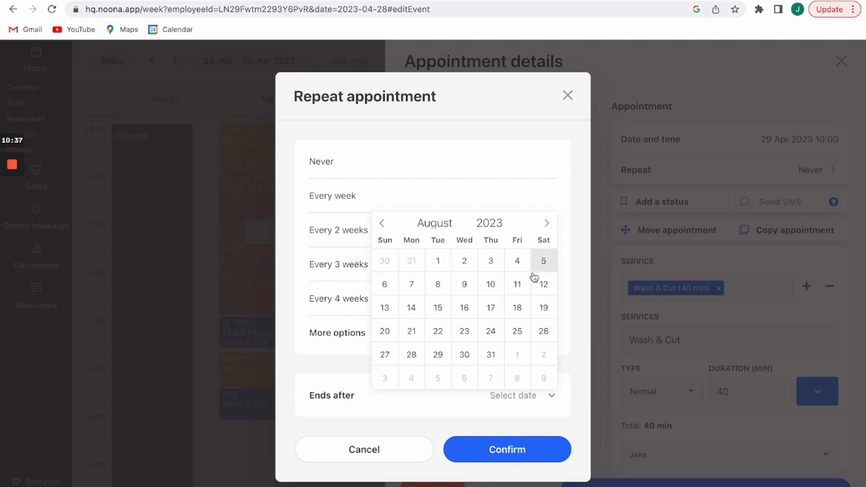
click(545, 331)
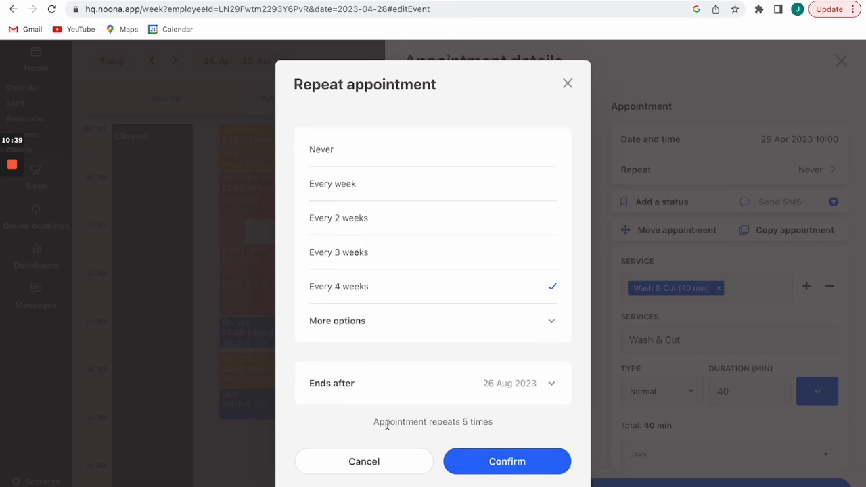
click(493, 460)
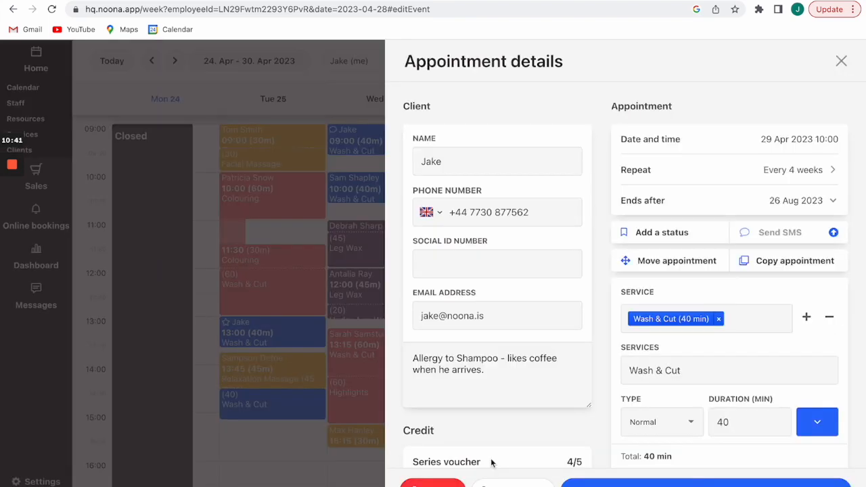
Save the appointment, then move only this occurrence to Fri 28 at 10:00 without notifying the client.
click(706, 482)
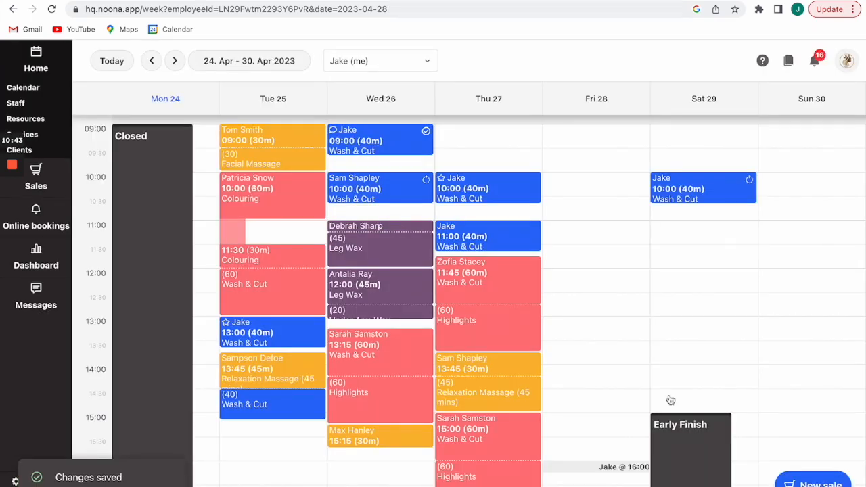
mouse_move(734, 189)
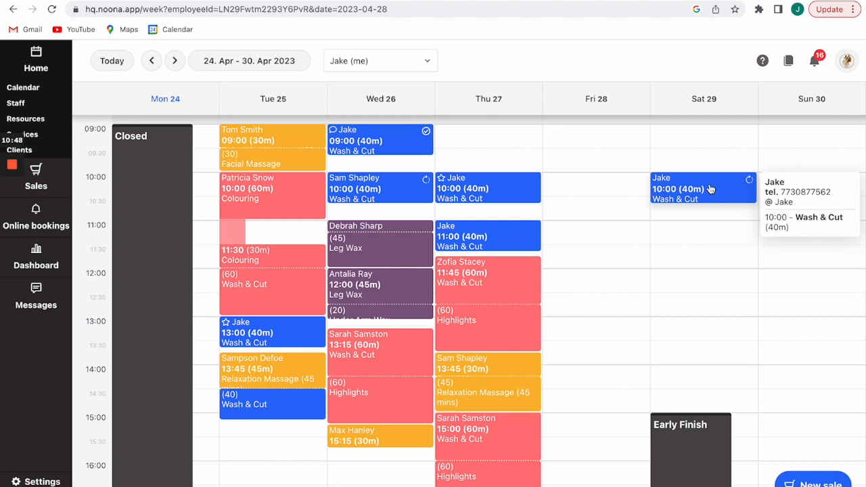
drag(710, 189, 601, 188)
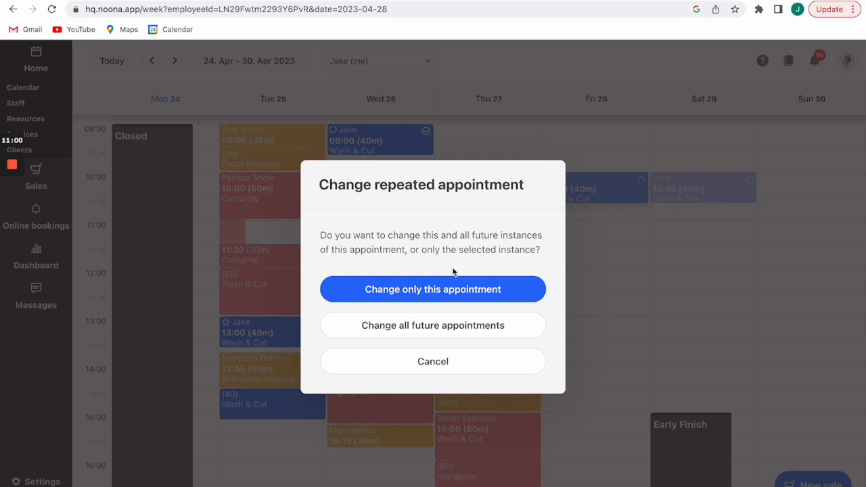
click(444, 289)
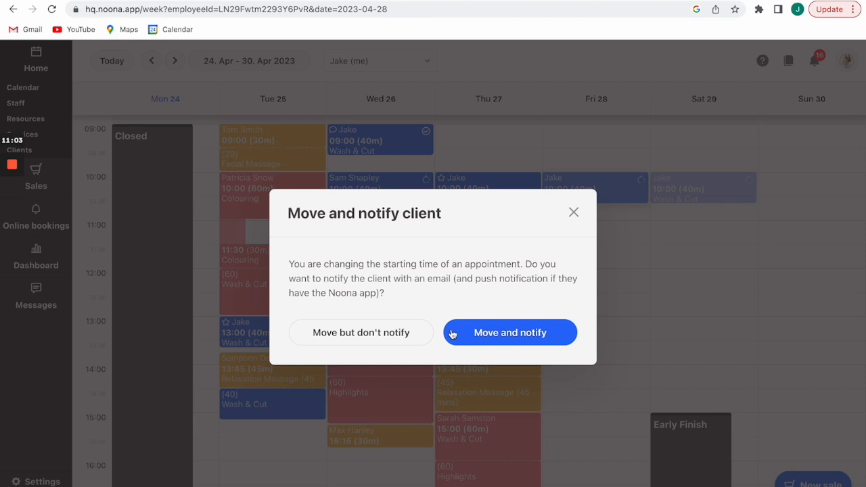
click(397, 336)
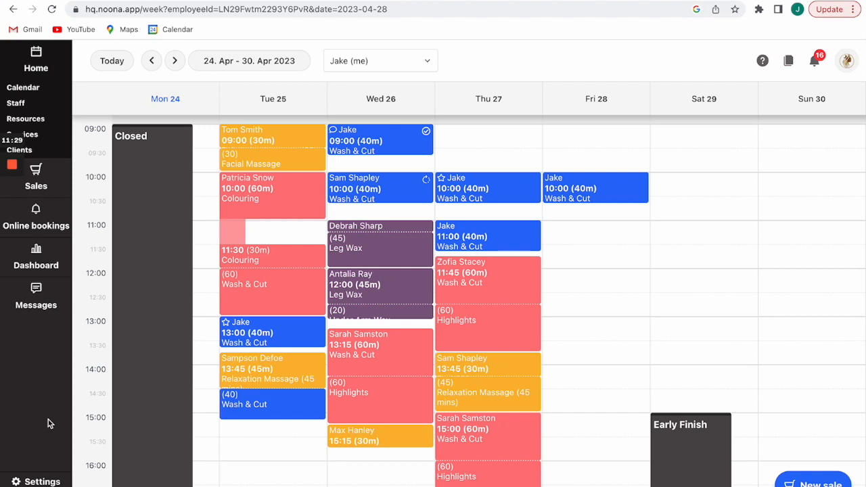
Go to Settings > Sales > Vouchers and start a new voucher.
click(31, 478)
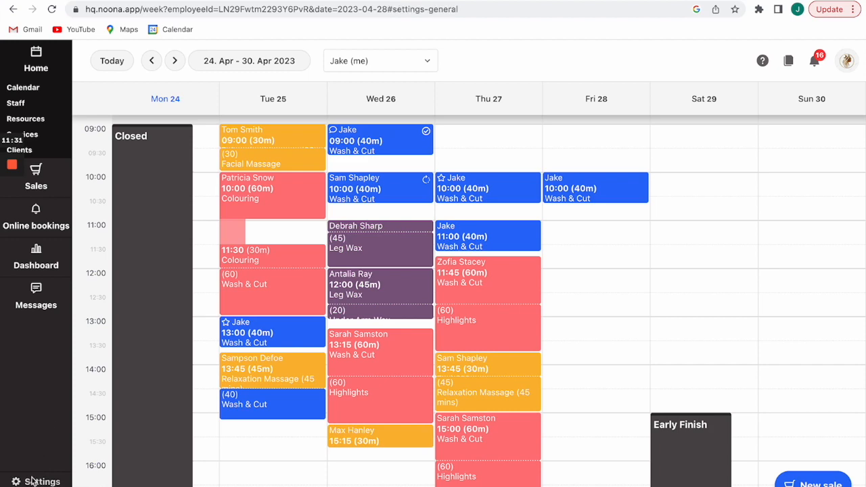
scroll(162, 411, down, 3)
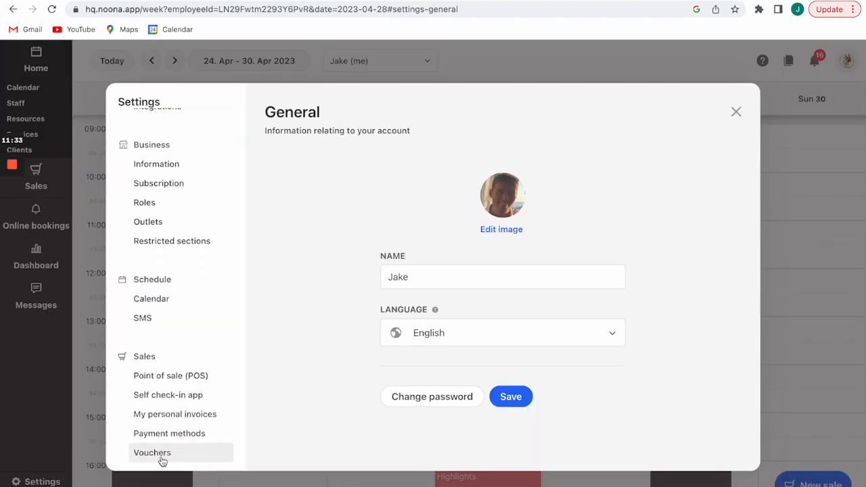
click(162, 460)
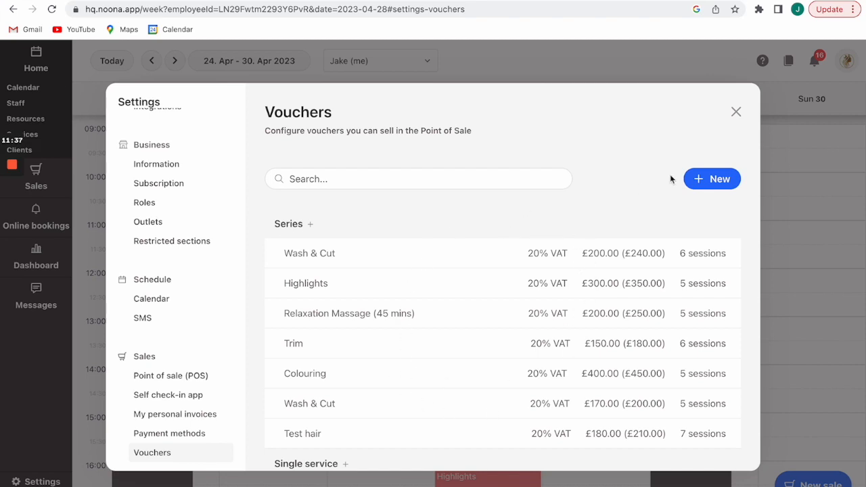
click(700, 179)
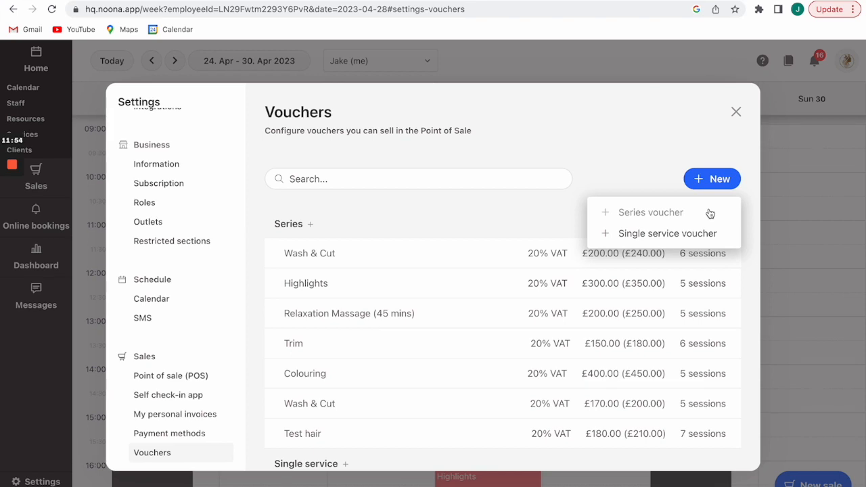
Create a series voucher for the Test service with 5 sessions at a £40.00 retail price.
click(652, 213)
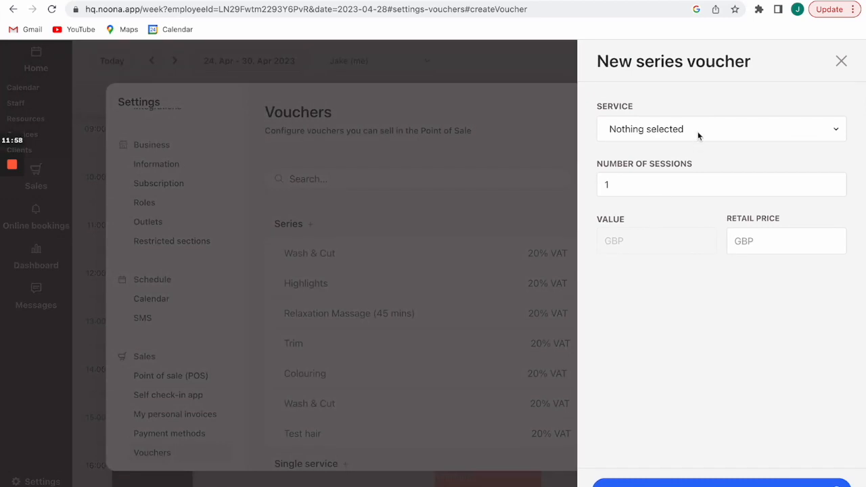
click(697, 136)
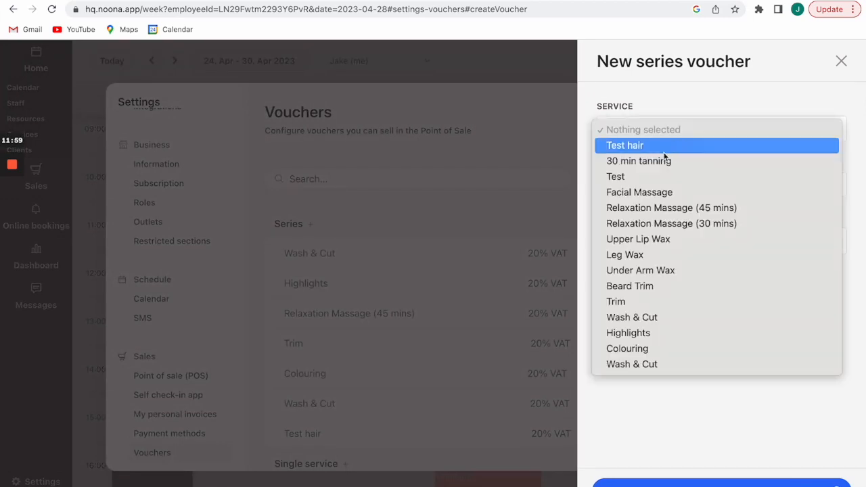
click(632, 176)
click(633, 187)
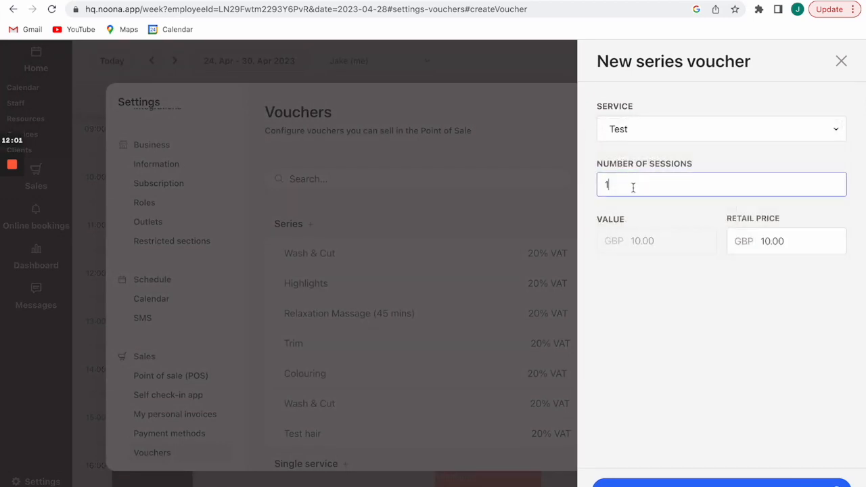
key(BackSpace)
text(5)
click(671, 297)
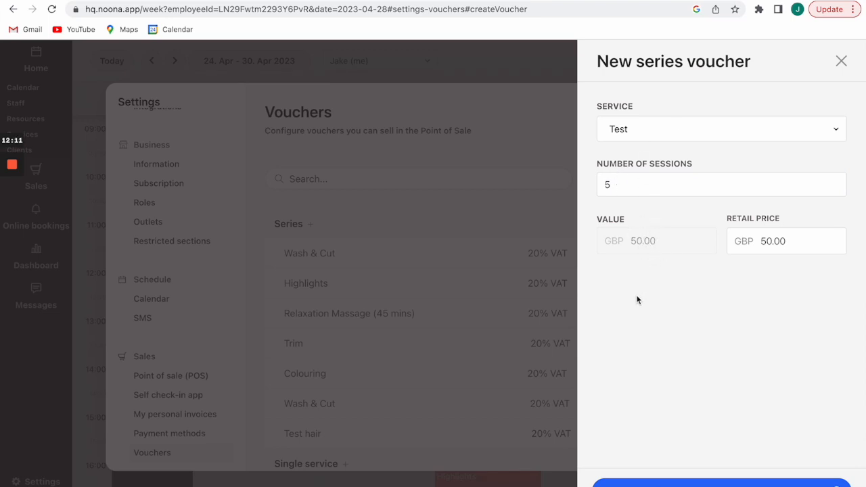
click(789, 238)
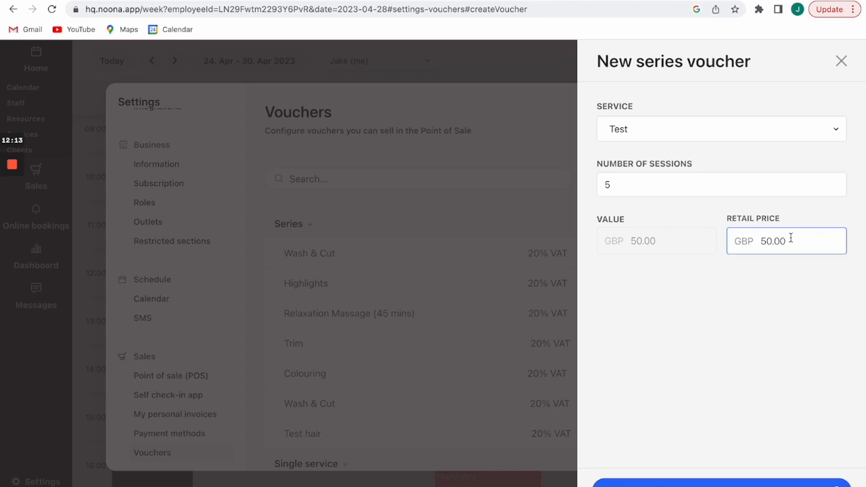
key(BackSpace)
key(BackSpace)
key(BackSpace)
key(BackSpace)
key(BackSpace)
text(40)
click(781, 314)
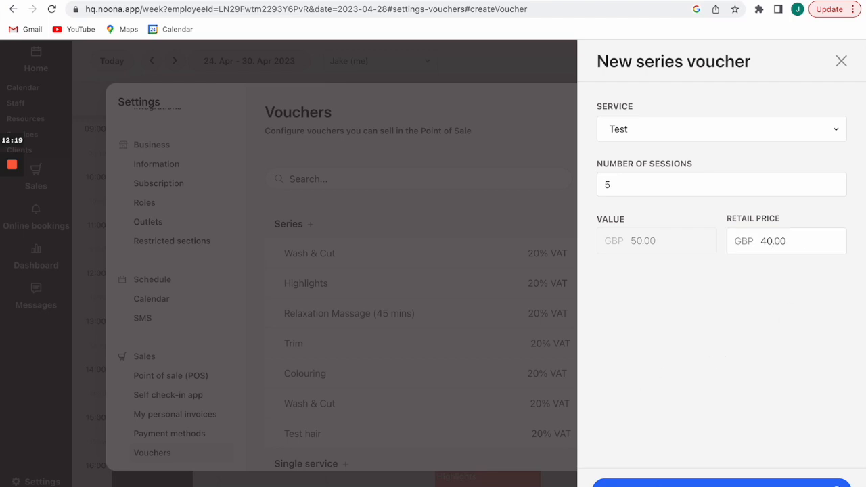
click(627, 481)
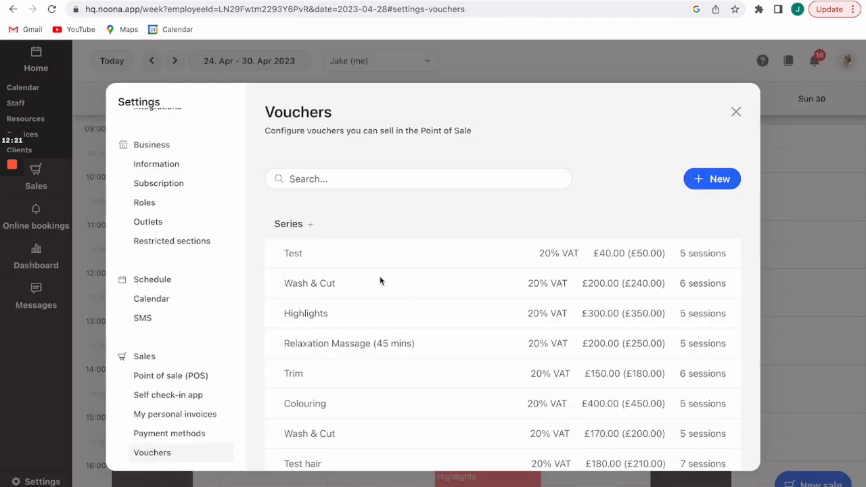
Back on the calendar, start a Fri 28 11:45 appointment for a suggested existing client.
click(736, 112)
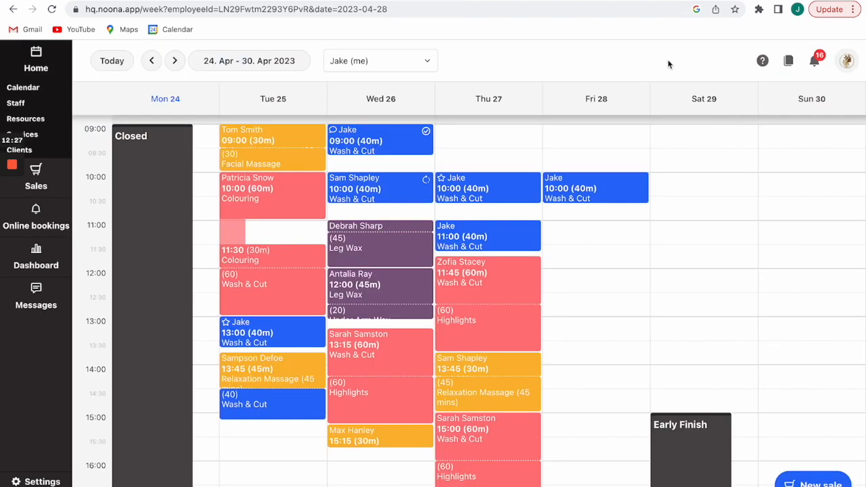
click(568, 257)
text(a)
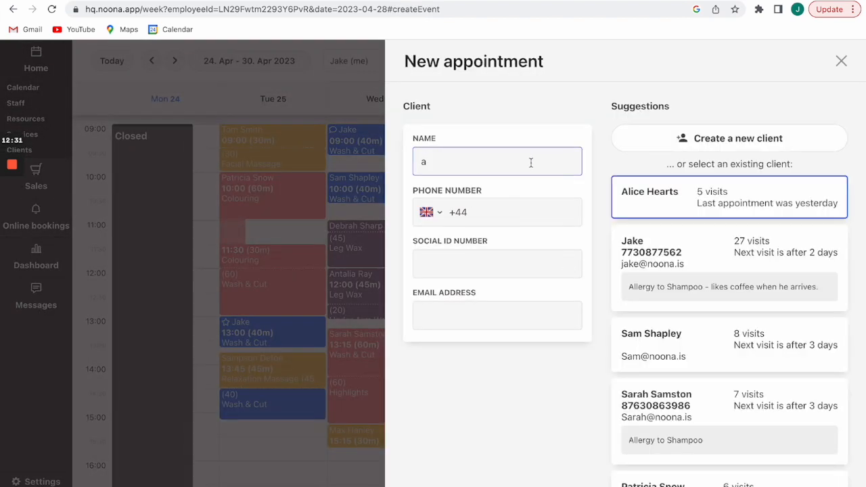
click(678, 208)
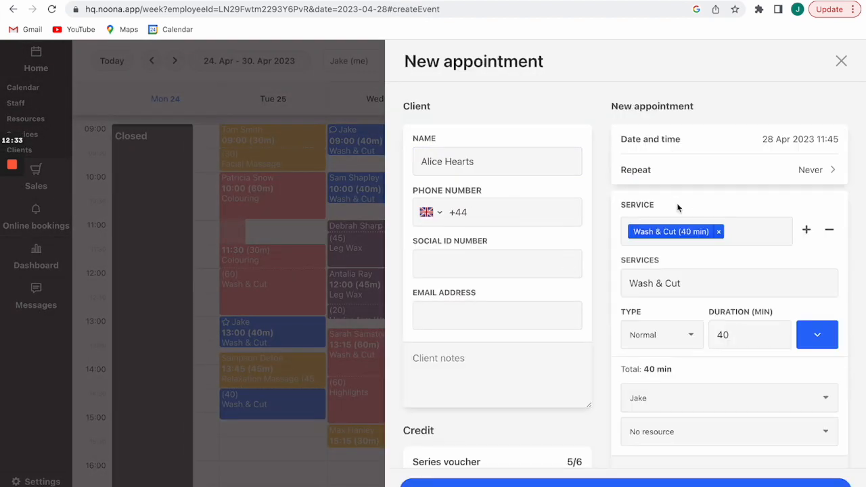
Replace Wash & Cut with the 60-minute Test service and create the appointment.
click(717, 231)
scroll(686, 308, down, 3)
scroll(686, 307, down, 5)
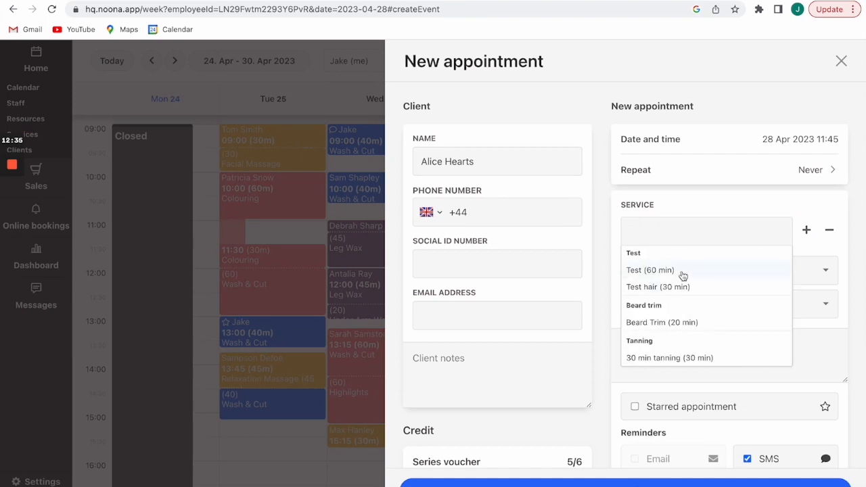
scroll(681, 276, up, 5)
scroll(683, 275, down, 2)
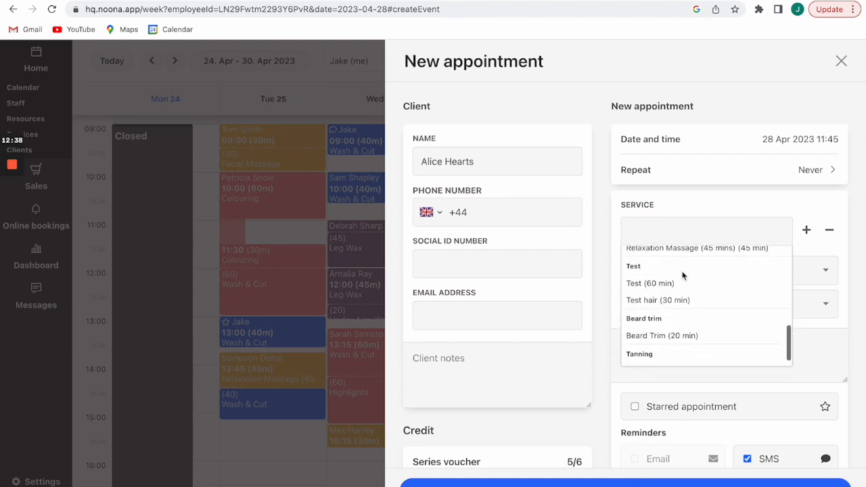
scroll(669, 288, up, 3)
scroll(669, 288, down, 3)
click(669, 286)
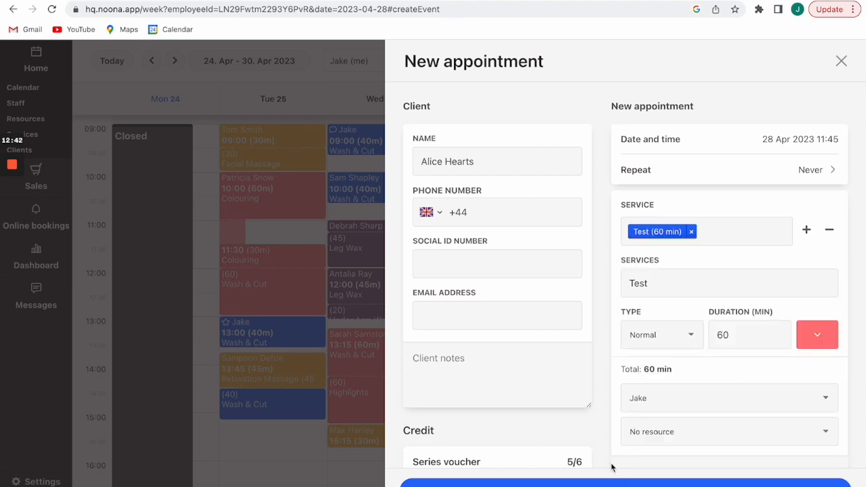
click(602, 483)
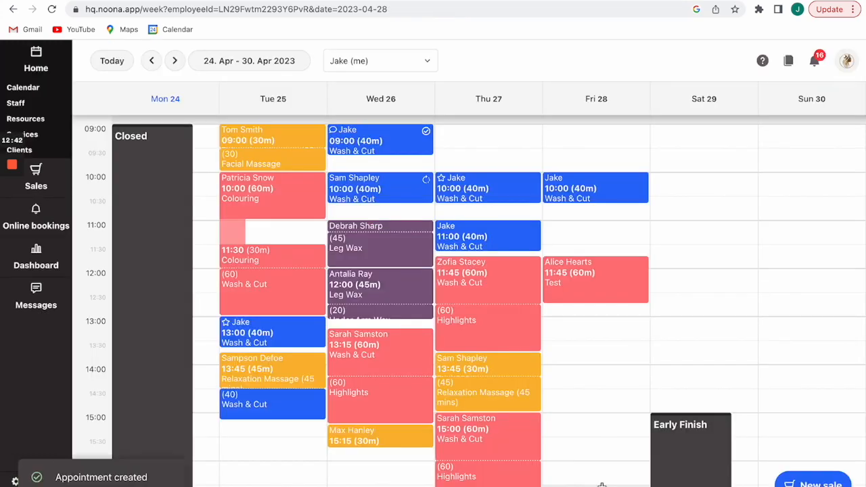
Check out the Fri 28 Test appointment and add the 'Series voucher - Test' upsell.
click(606, 285)
scroll(634, 370, down, 6)
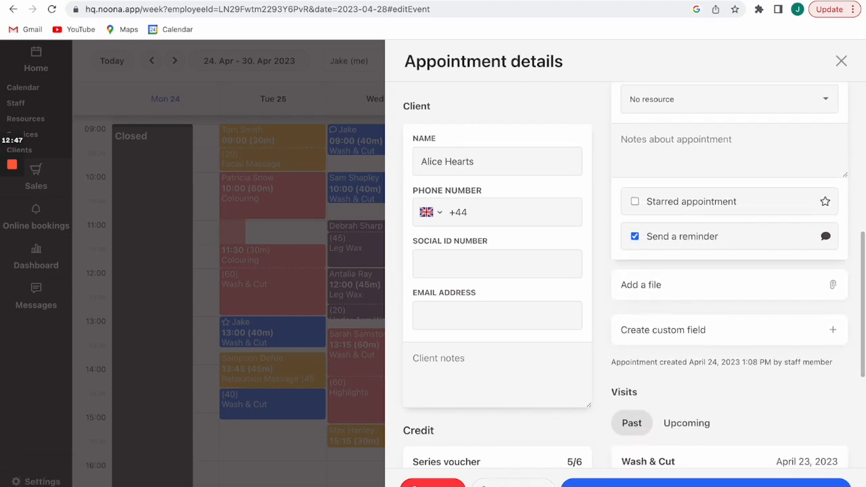
click(581, 481)
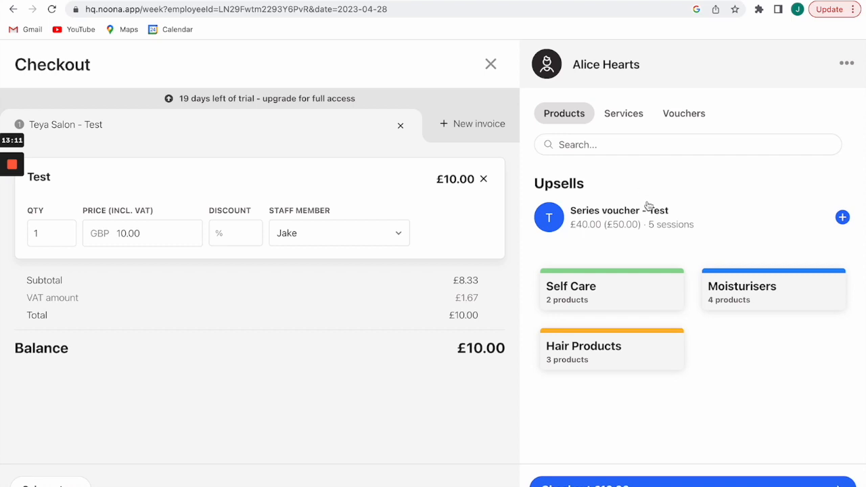
click(695, 217)
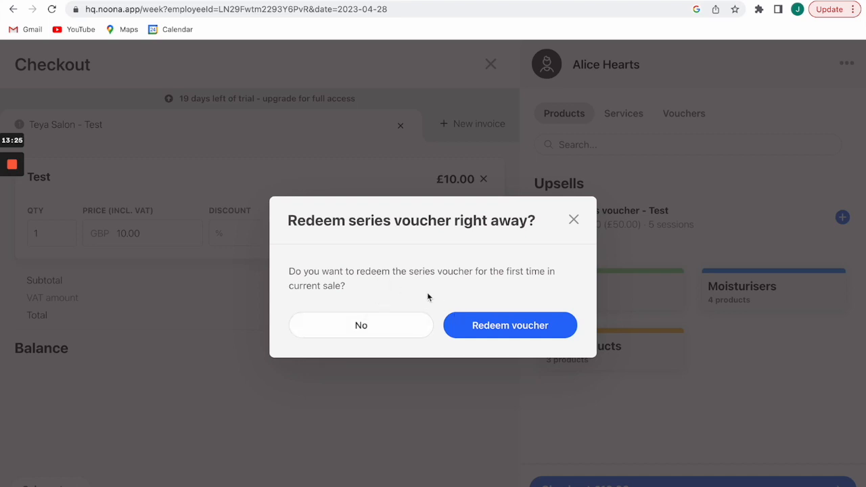
Redeem the series voucher, pay the remaining £40.00 by card, and close Invoice #27.
click(473, 324)
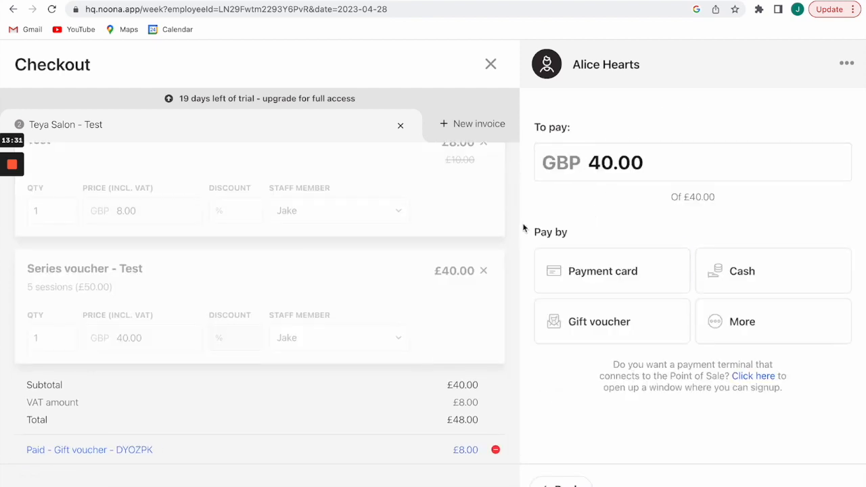
scroll(415, 231, up, 1)
scroll(415, 232, down, 1)
click(604, 265)
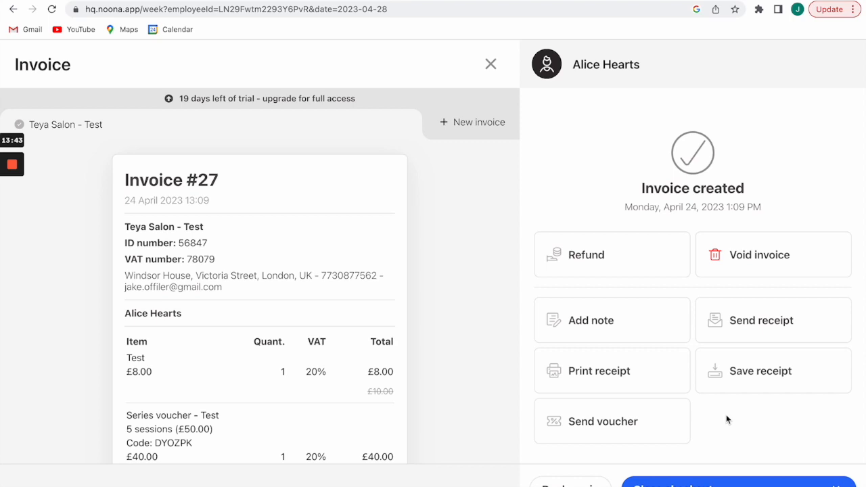
click(666, 478)
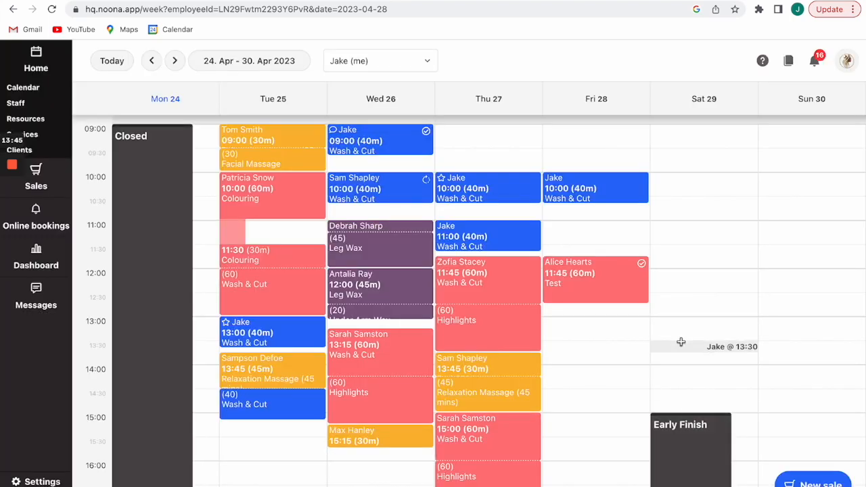
Review the client's voucher credits in the Friday 11:45 Test appointment.
click(589, 274)
scroll(529, 402, down, 3)
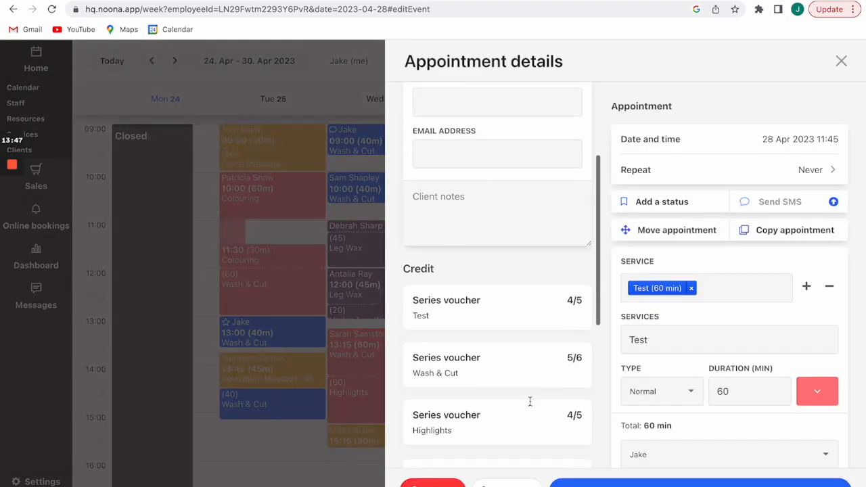
scroll(448, 290, down, 1)
scroll(448, 291, up, 3)
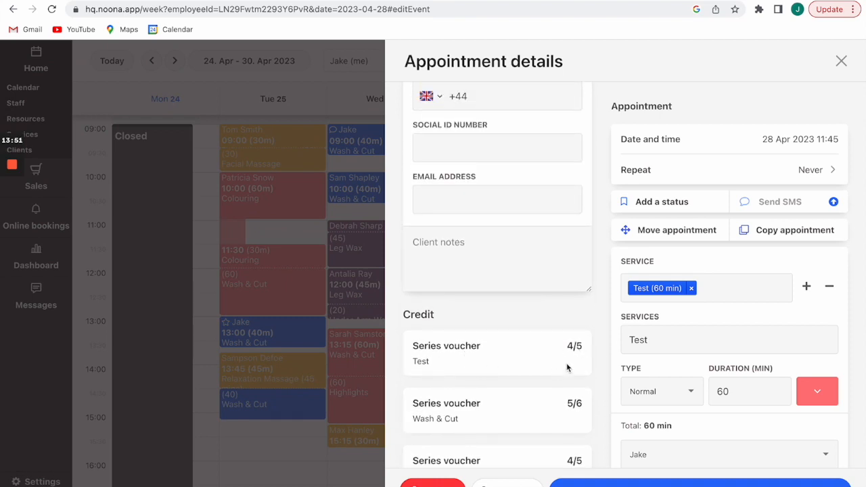
scroll(490, 365, down, 2)
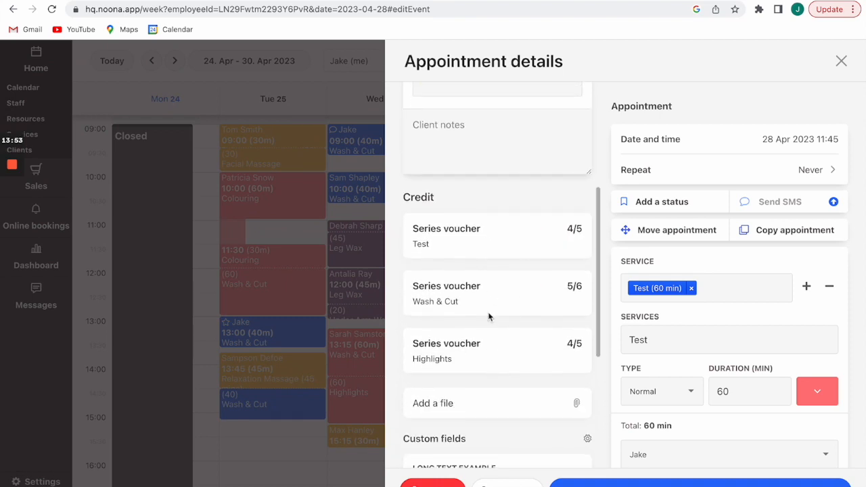
scroll(490, 313, up, 2)
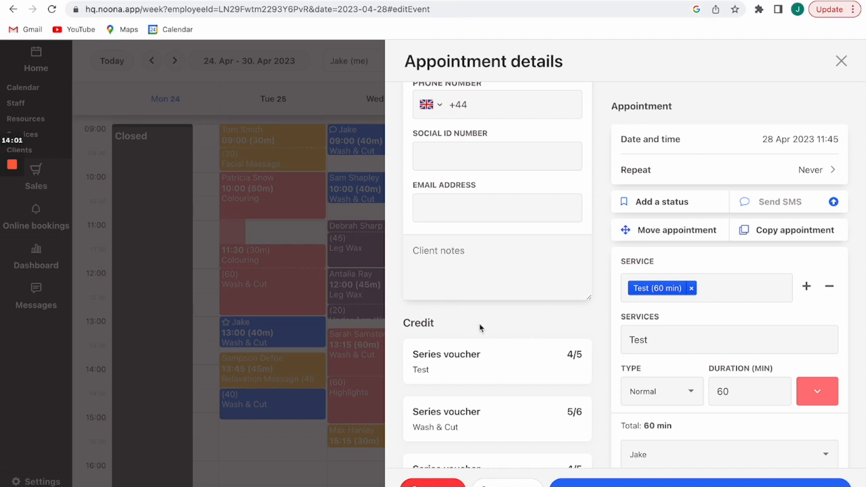
click(841, 61)
Book the same client into a 60-minute Test appointment at Friday 13:00.
click(573, 319)
click(531, 166)
text(ali)
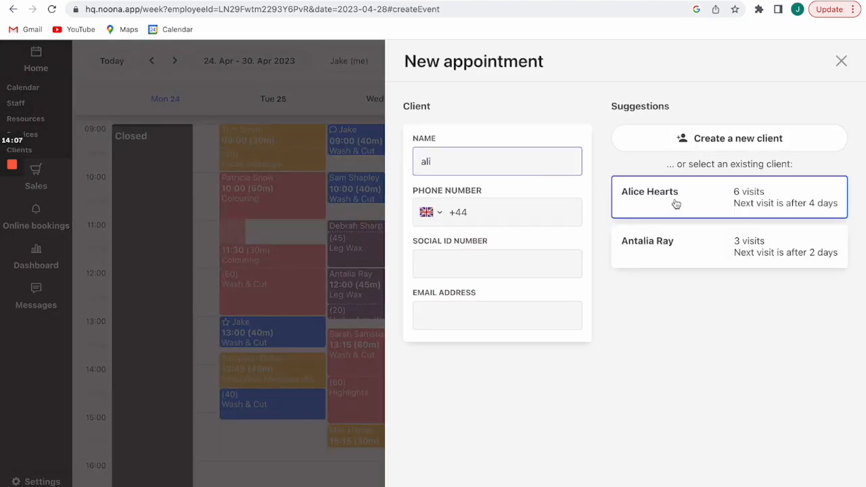
click(676, 202)
click(612, 482)
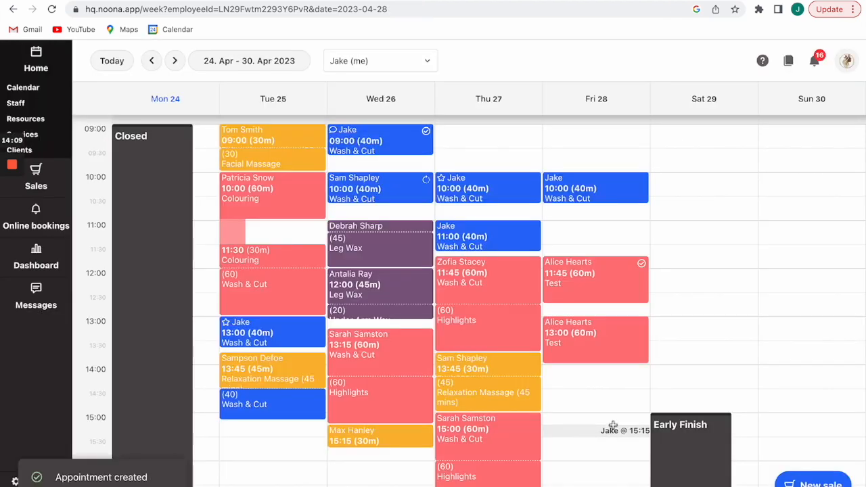
Check out the Friday 13:00 Test appointment with the client's Test series voucher, issuing Invoice #28.
click(578, 333)
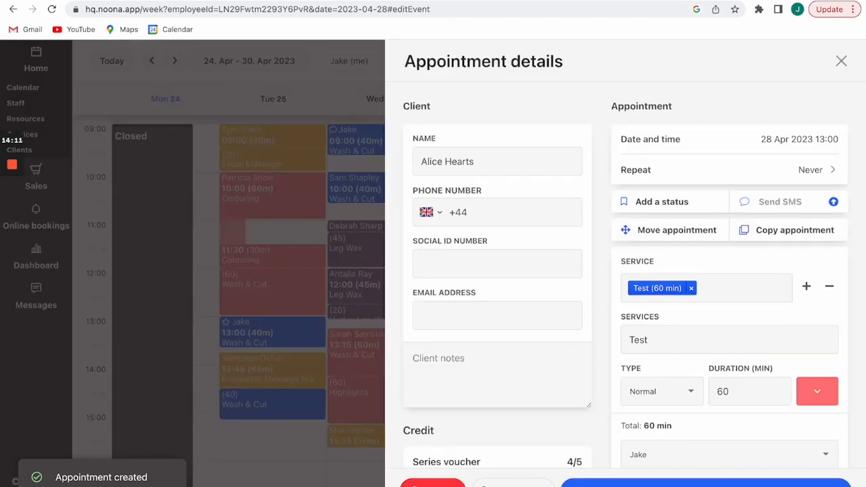
click(512, 483)
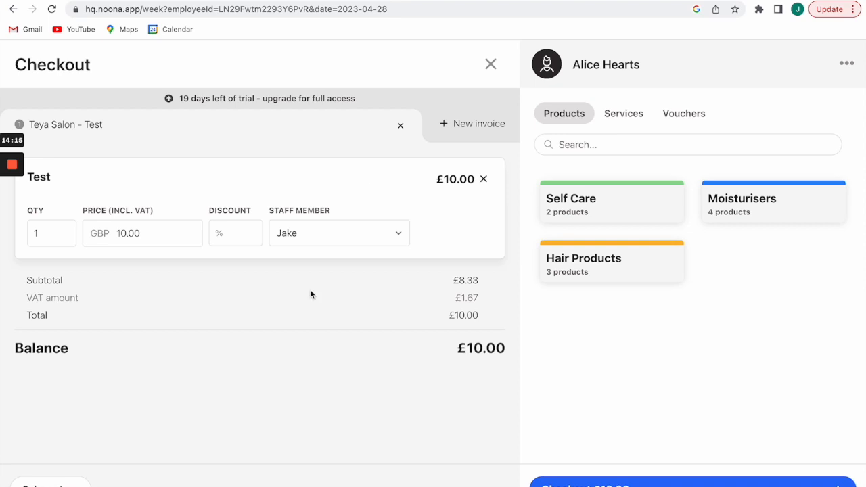
click(680, 481)
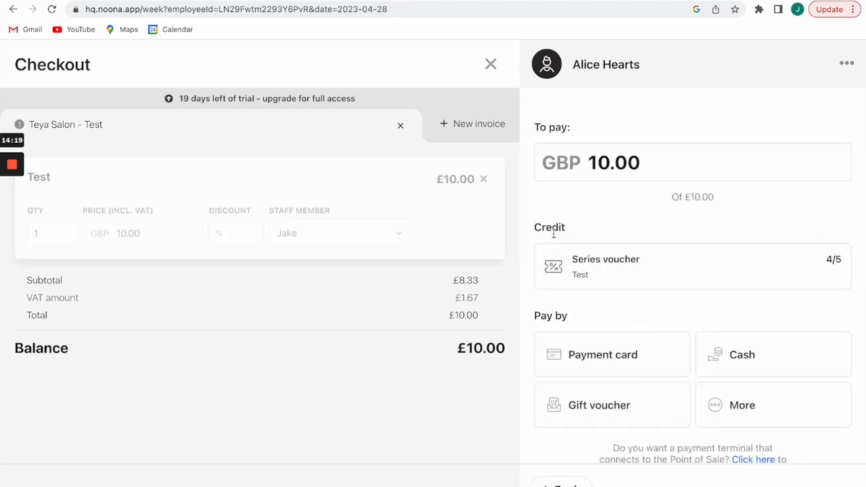
click(686, 266)
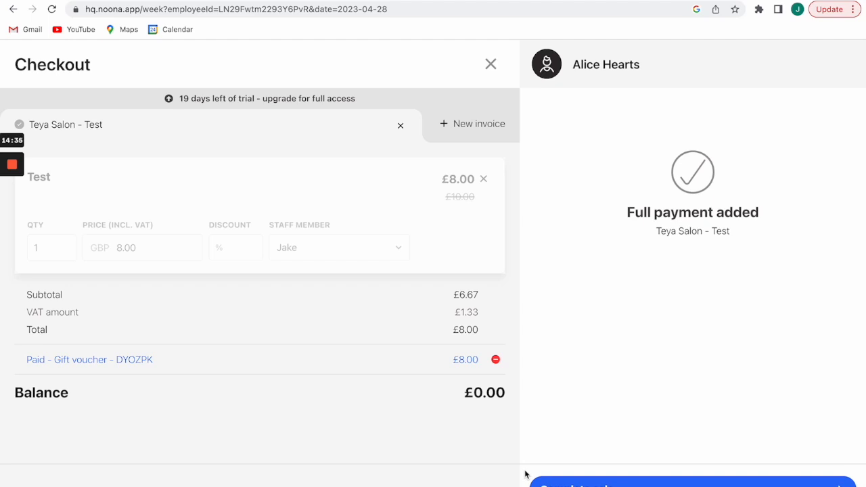
click(541, 481)
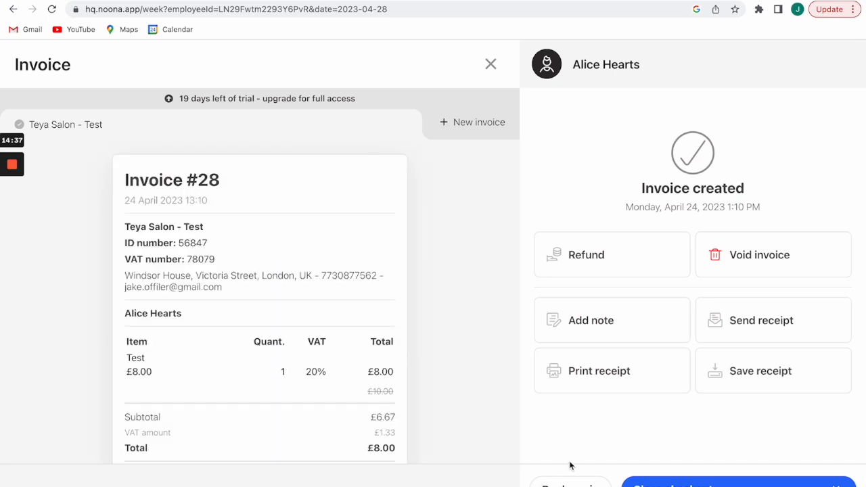
click(623, 483)
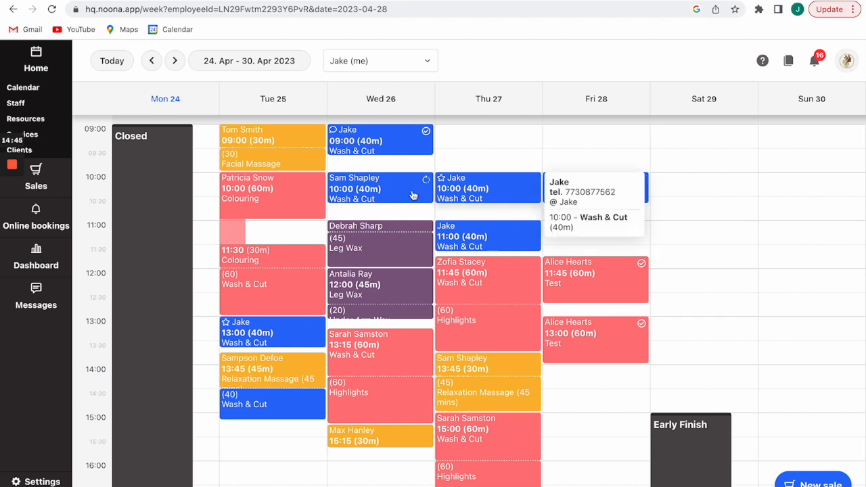
Open the Clients list showing phone numbers, visit counts and next visits, sorted by visits.
click(35, 151)
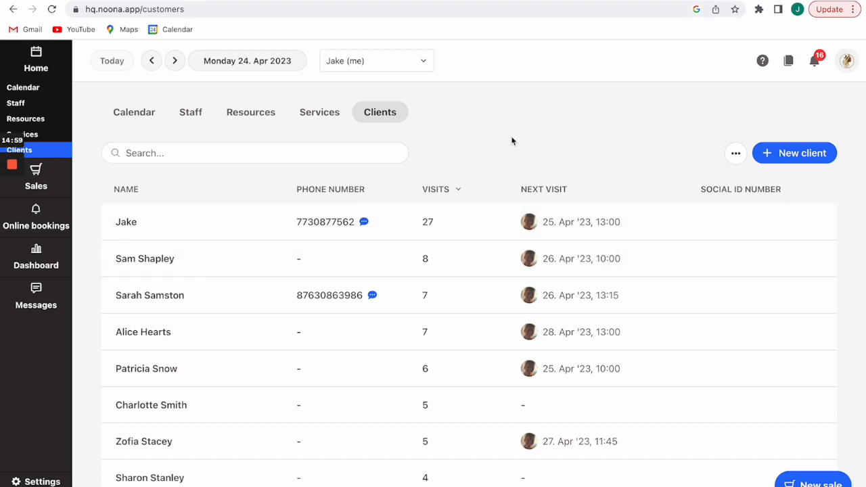
Open and scroll through the Staff list.
click(37, 109)
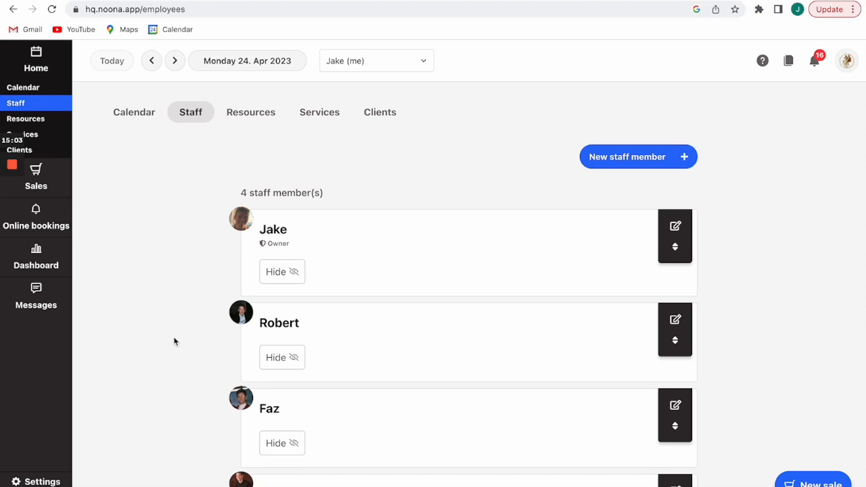
scroll(158, 357, down, 2)
scroll(159, 357, up, 1)
scroll(158, 358, up, 1)
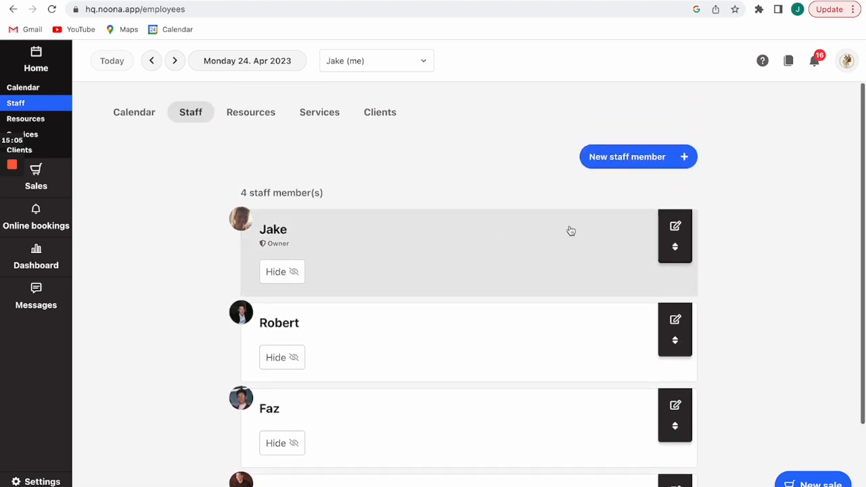
Preview the New staff member form's Role options without saving, then view the Tanning room 1 and Ice bath resources.
click(648, 157)
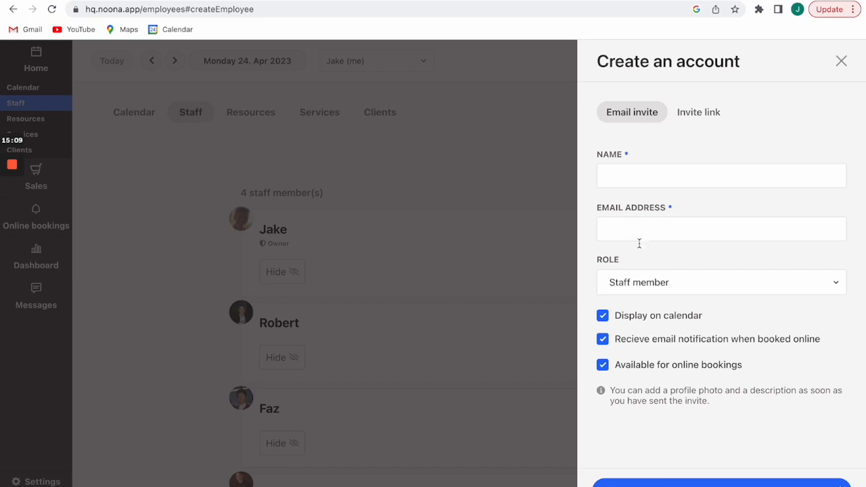
click(689, 283)
click(690, 284)
click(841, 62)
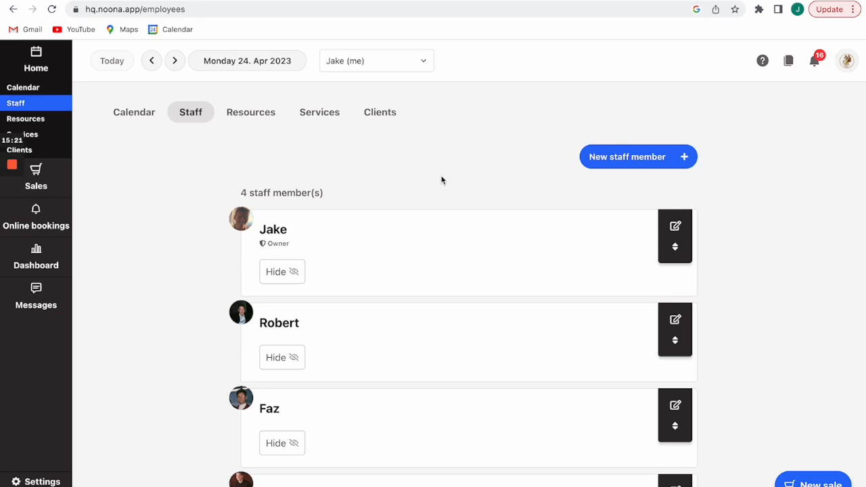
click(257, 119)
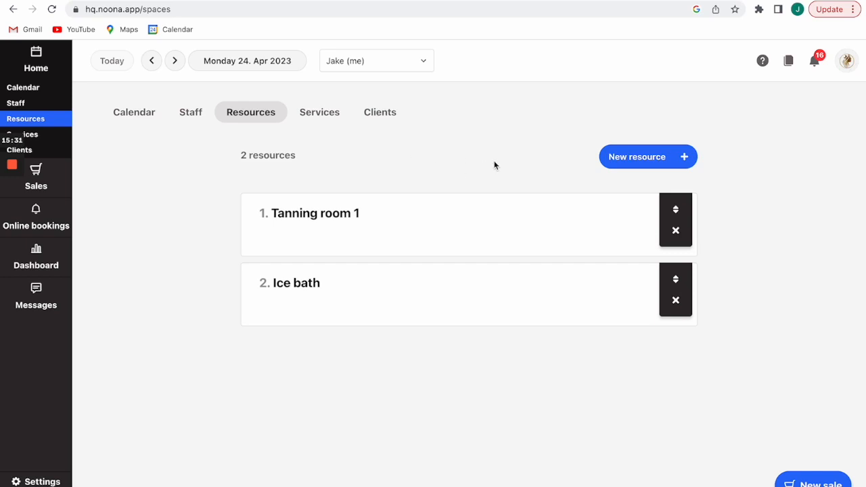
Switch from Resources back to the Staff tab with its 4 staff members.
click(190, 113)
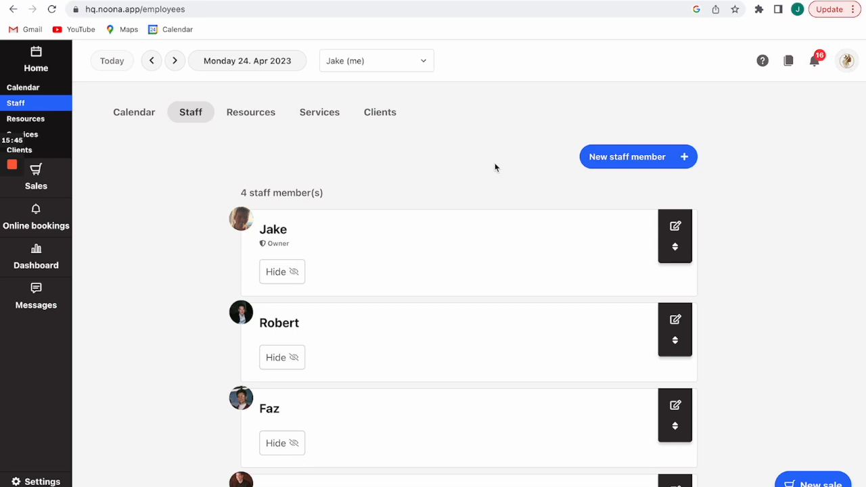
Open Settings > Roles and scroll through the Owner and Staff member permissions.
click(34, 481)
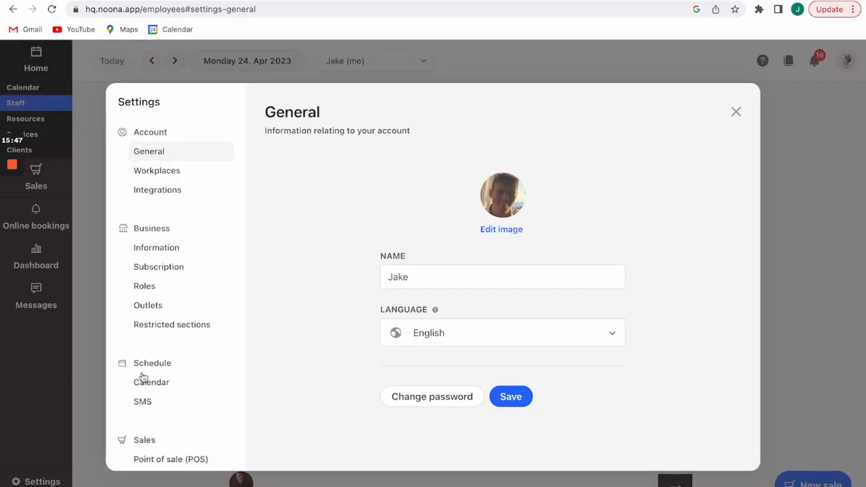
click(163, 287)
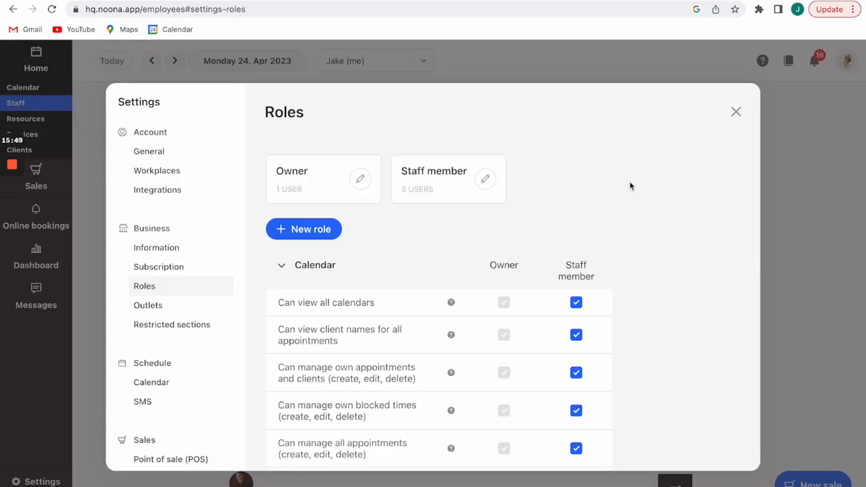
scroll(607, 228, down, 2)
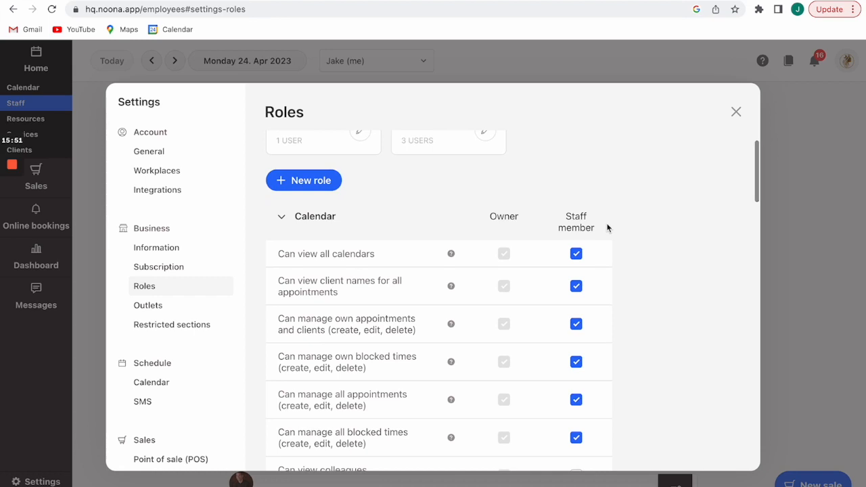
scroll(607, 227, down, 3)
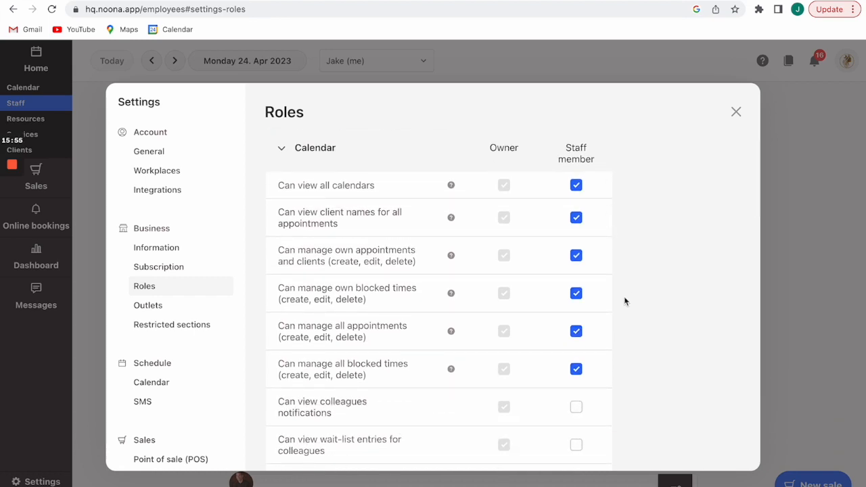
scroll(623, 301, down, 1)
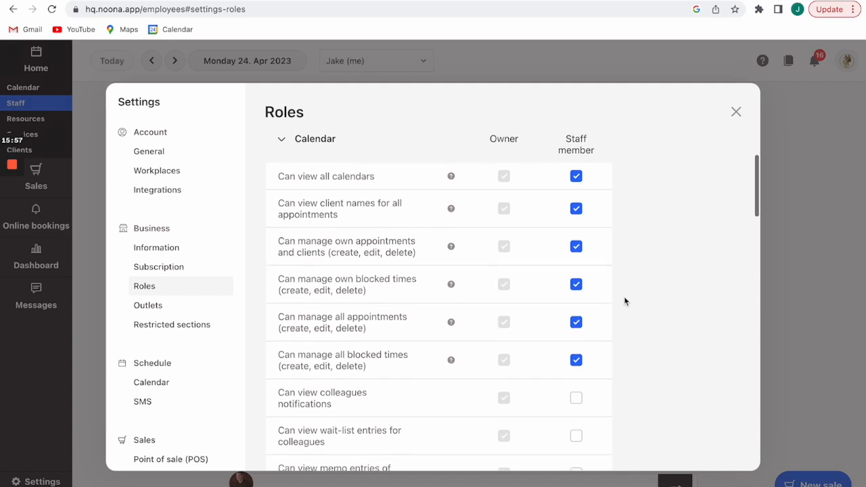
scroll(623, 300, up, 1)
scroll(623, 301, up, 3)
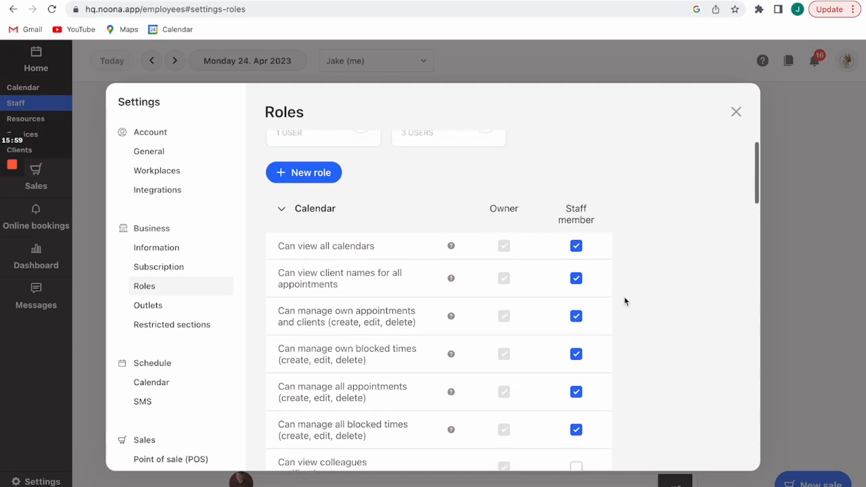
scroll(624, 301, down, 5)
scroll(624, 301, down, 8)
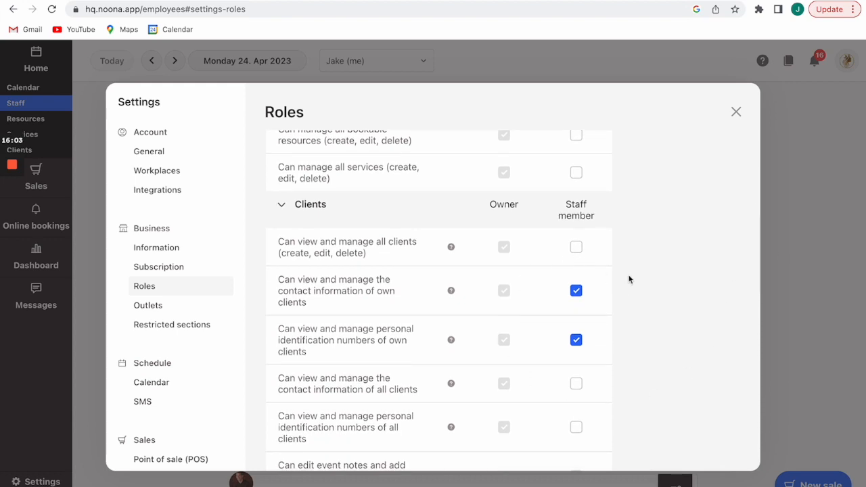
scroll(633, 320, down, 8)
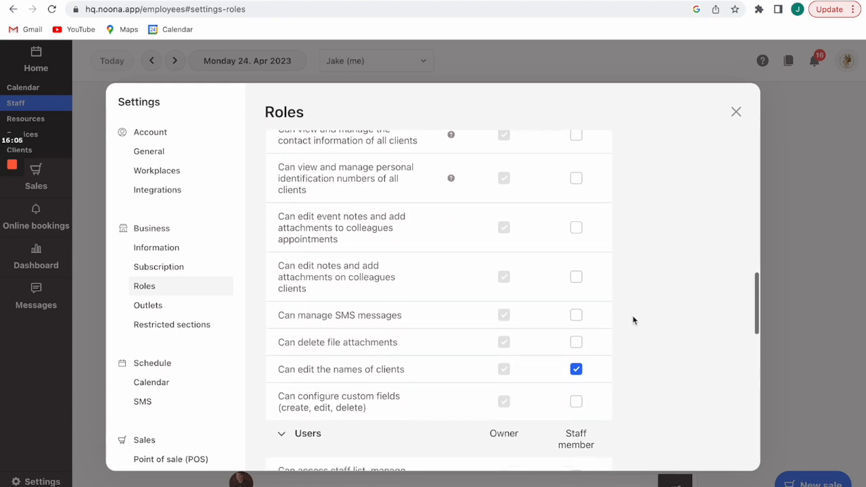
scroll(633, 319, down, 4)
Toggle staff-list access for Staff members on and back off, then close Settings.
click(575, 283)
click(576, 284)
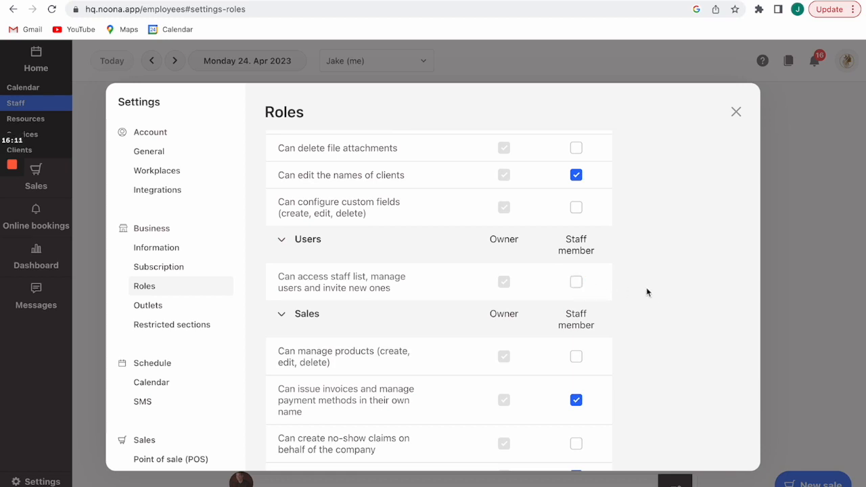
scroll(646, 292, down, 4)
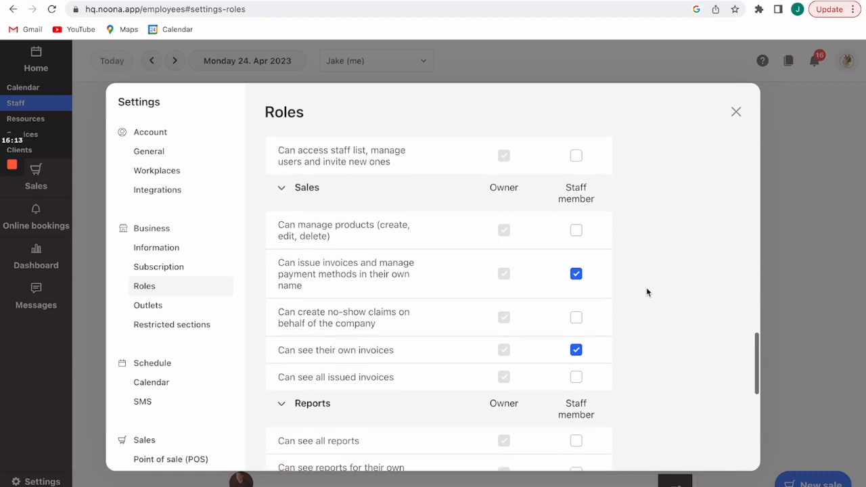
scroll(646, 292, down, 6)
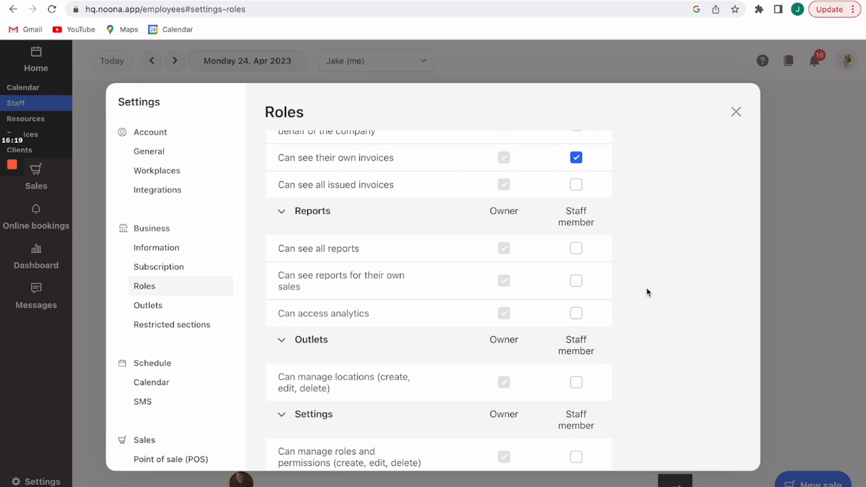
scroll(647, 293, down, 2)
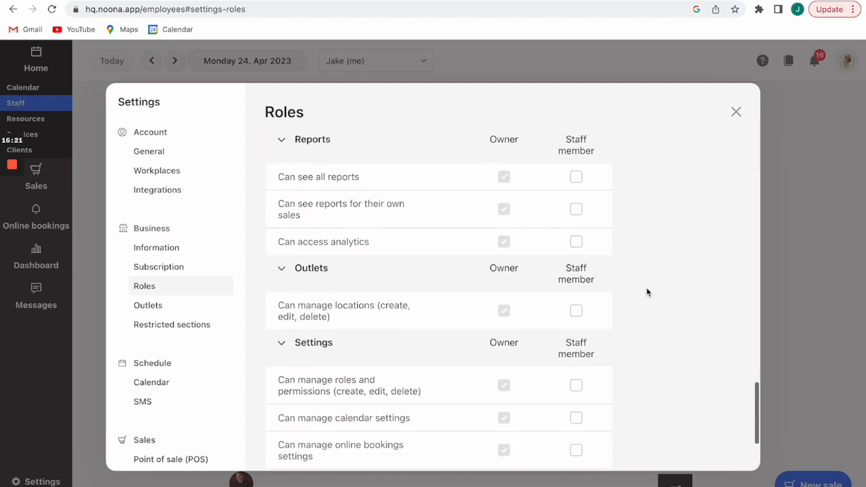
scroll(646, 292, down, 4)
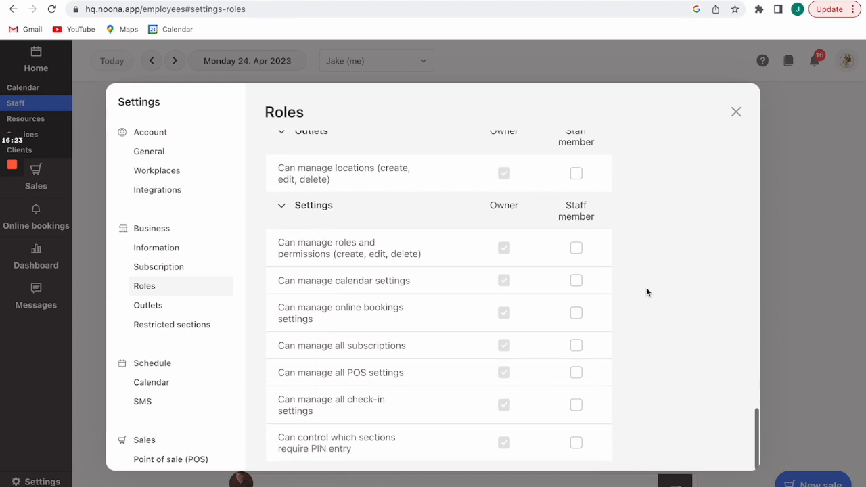
scroll(647, 292, up, 20)
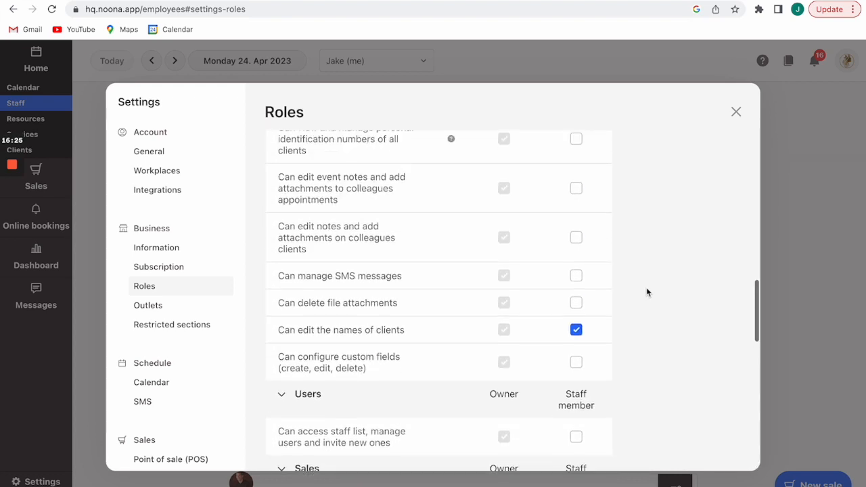
scroll(656, 257, up, 15)
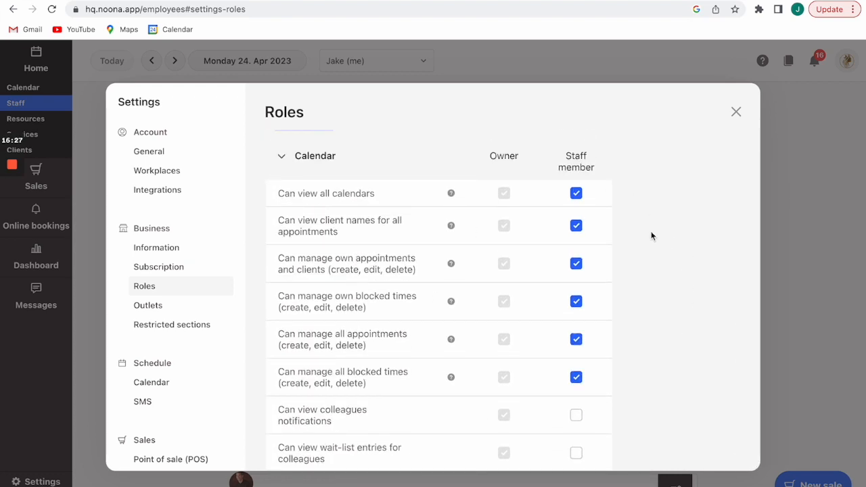
scroll(651, 235, up, 5)
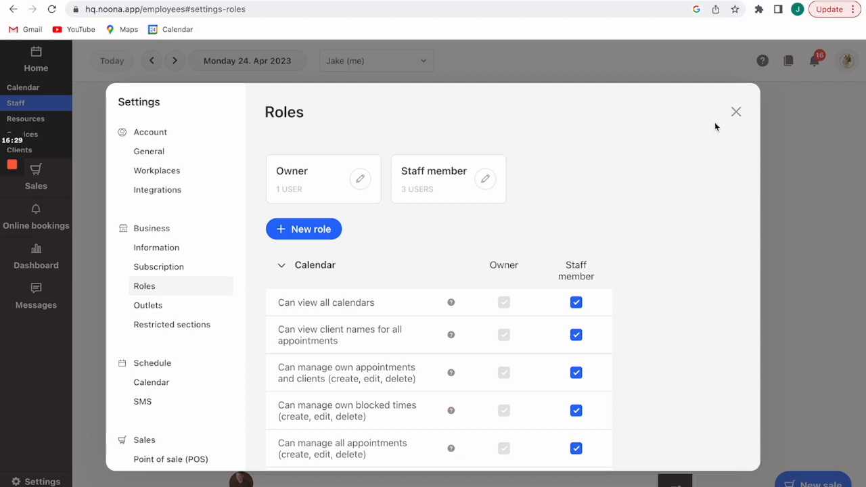
click(737, 110)
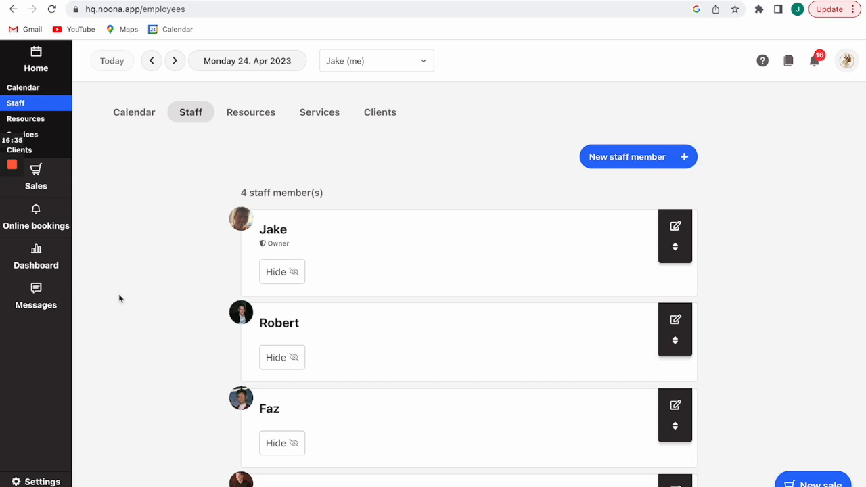
Open the Dashboard and scroll through the booked-appointments analytics.
click(34, 256)
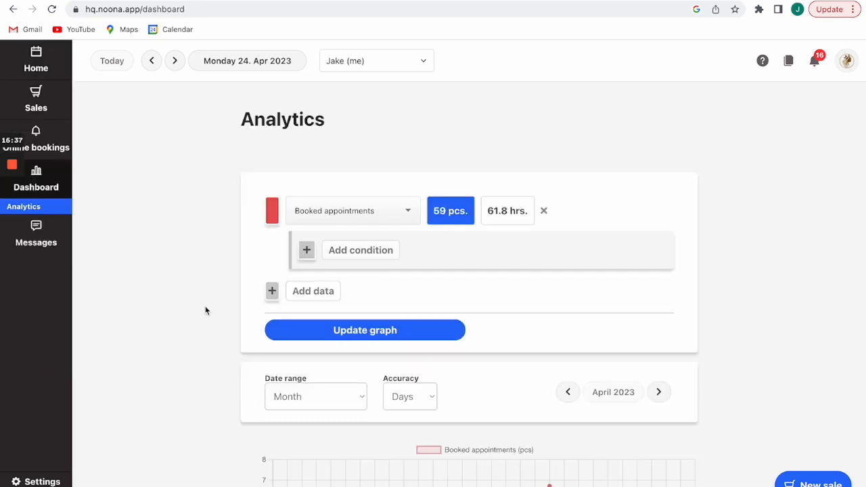
scroll(205, 309, down, 3)
scroll(206, 310, up, 1)
scroll(206, 310, down, 1)
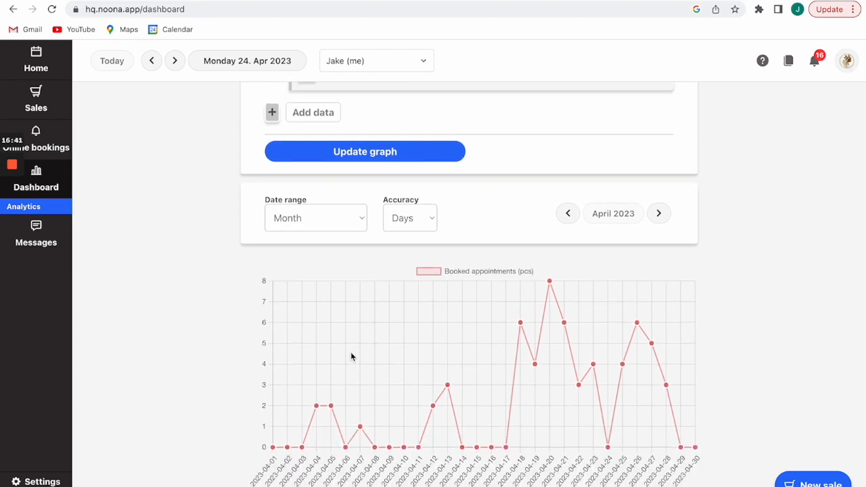
scroll(255, 348, up, 3)
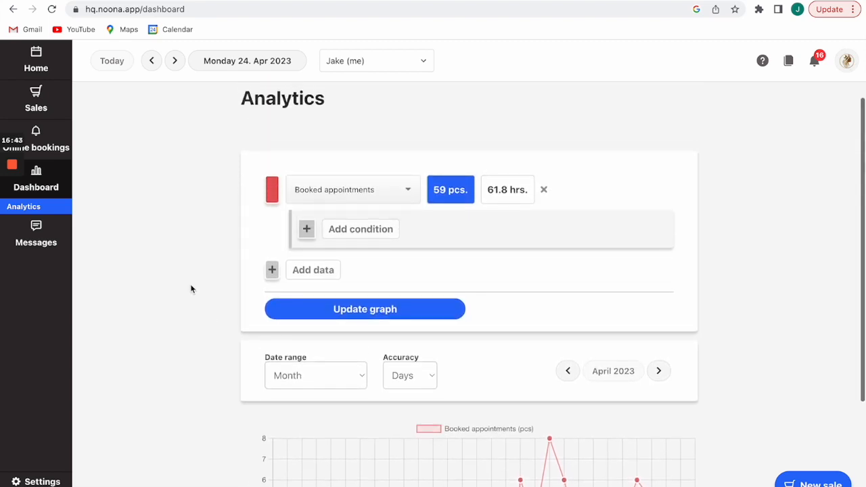
scroll(191, 284, down, 3)
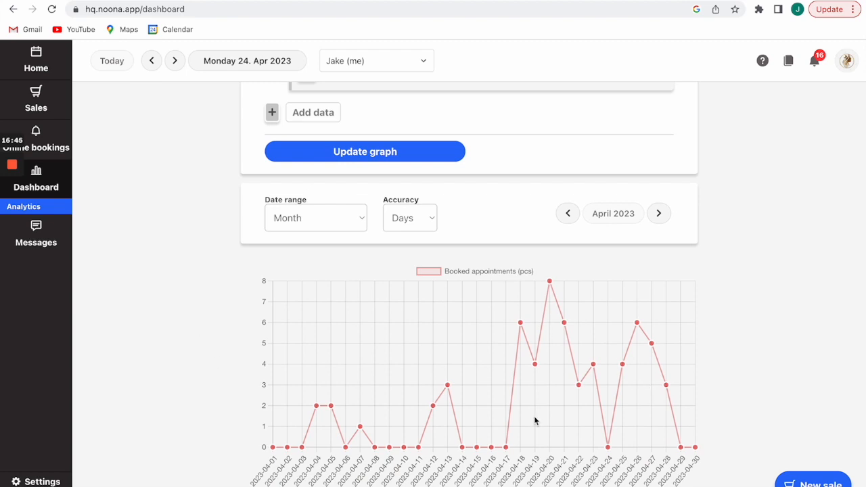
scroll(405, 323, up, 2)
Add a Staff member condition limiting analytics to the owner's appointments, then view sales invoices #26–#28.
click(313, 170)
click(377, 175)
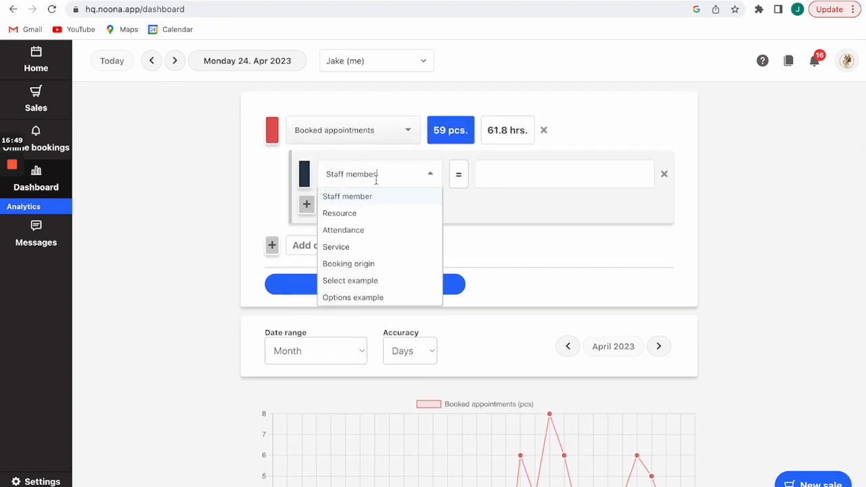
click(364, 199)
click(505, 177)
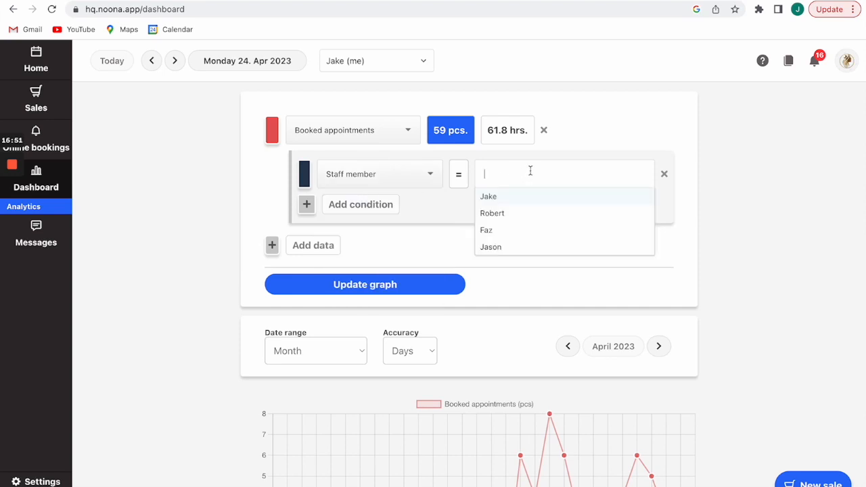
click(504, 203)
scroll(190, 306, down, 2)
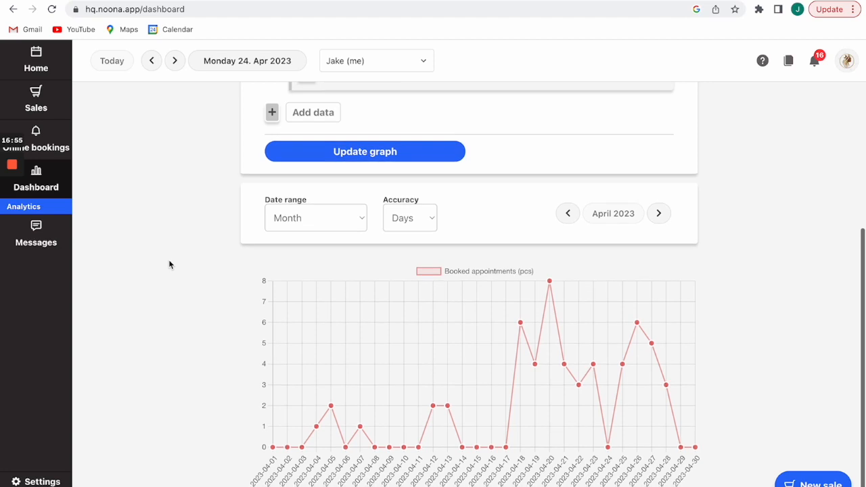
scroll(170, 264, up, 4)
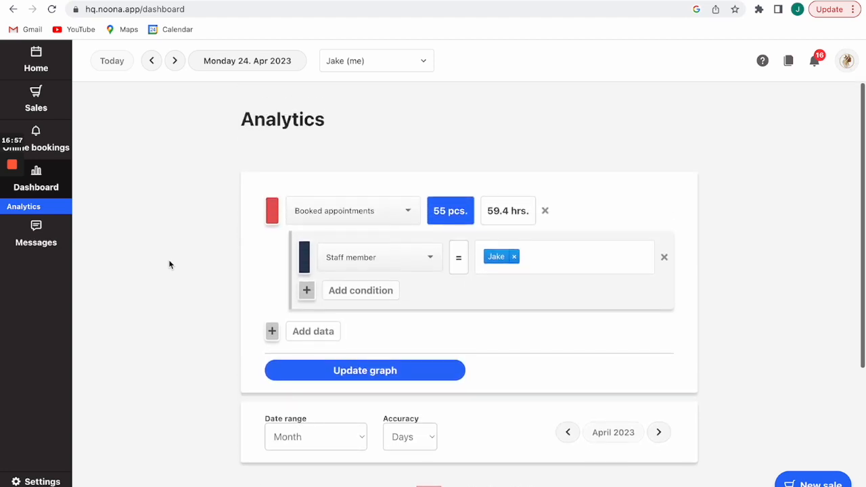
click(40, 107)
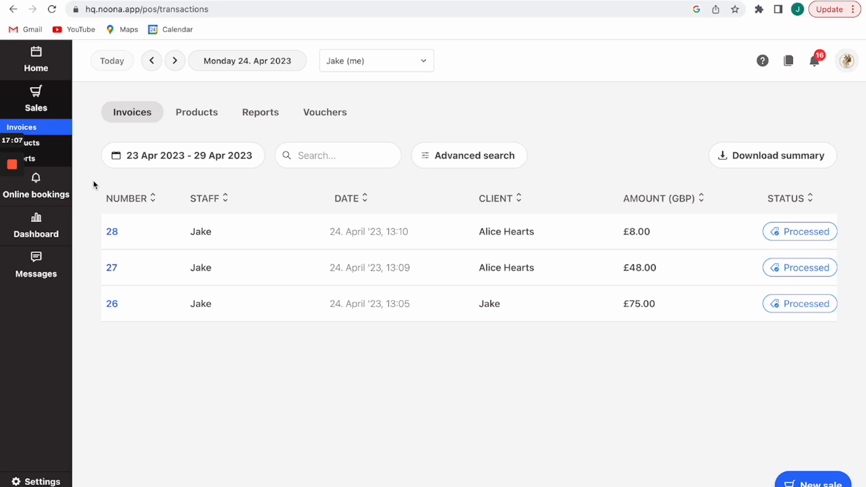
Browse Sales Products, Reports and Invoices, then open the Vouchers list of partly used series vouchers.
click(44, 142)
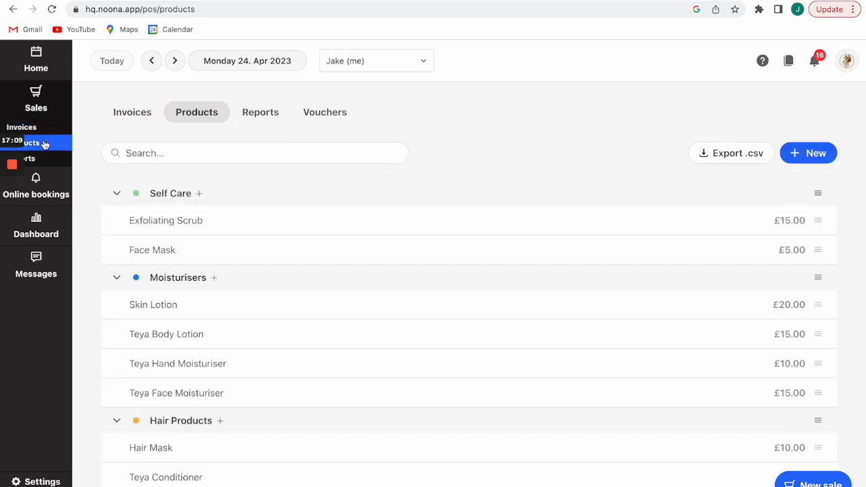
click(43, 161)
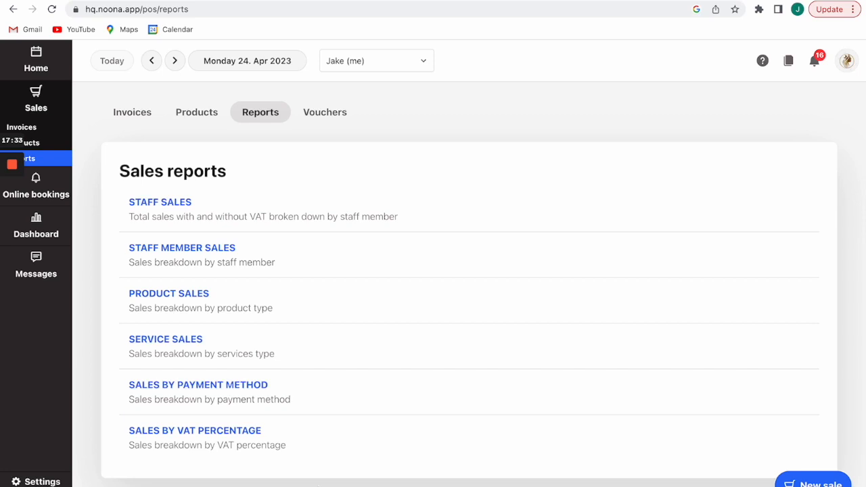
click(37, 127)
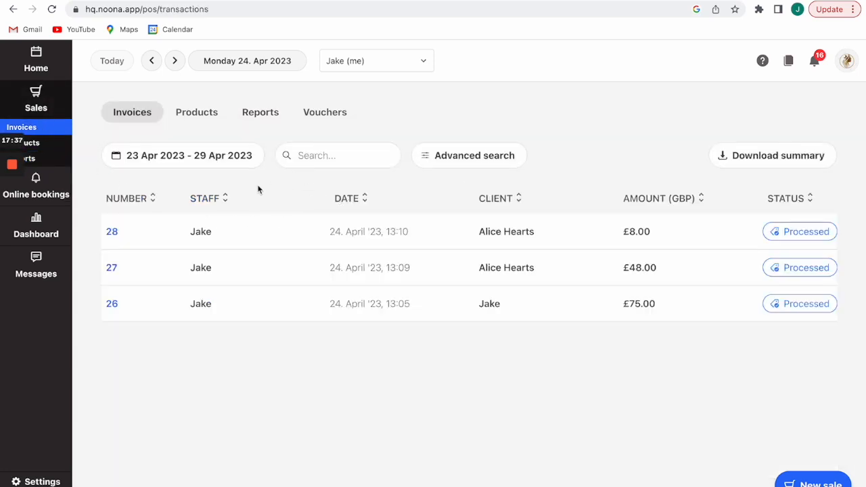
click(210, 166)
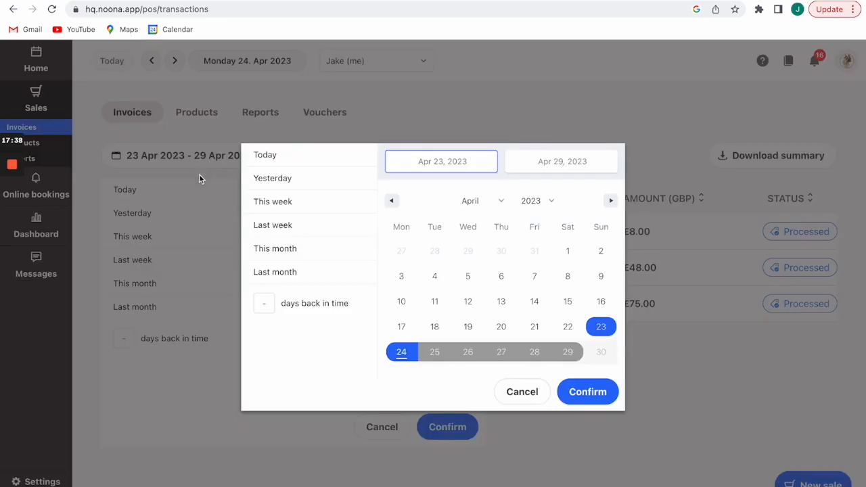
click(640, 110)
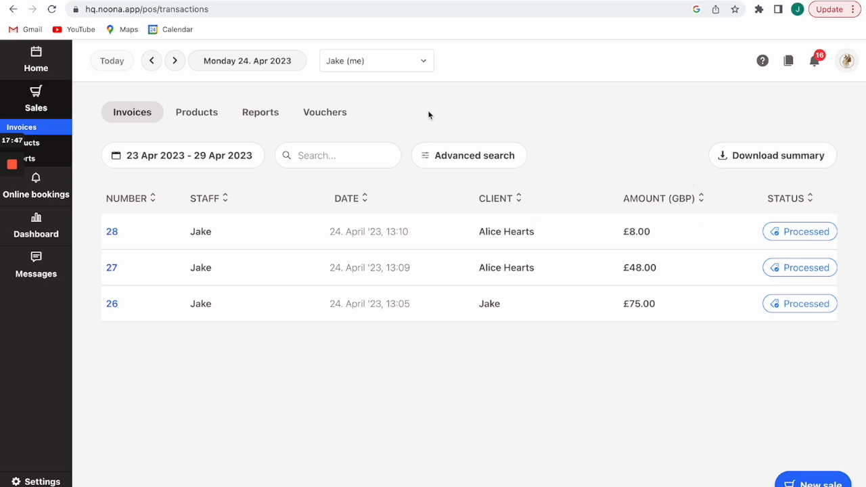
click(313, 113)
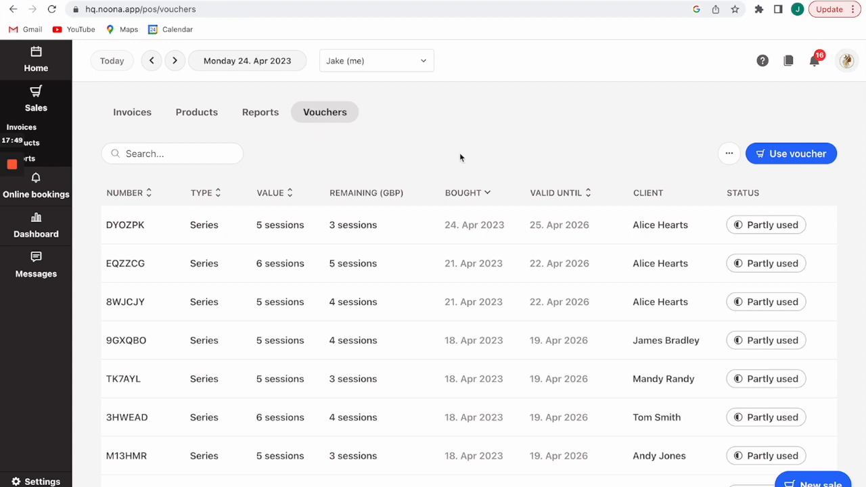
Scroll through the sold vouchers, then move to the Messages SMS Campaigns page.
scroll(460, 155, down, 2)
scroll(458, 153, up, 2)
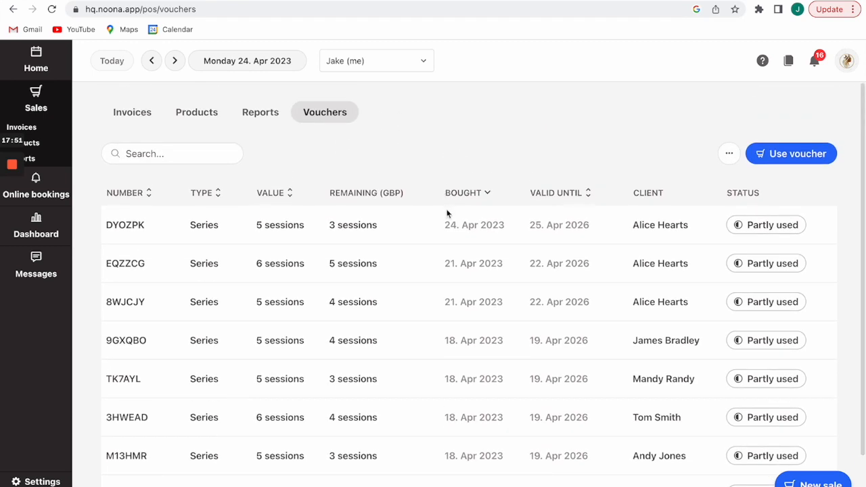
scroll(653, 330, down, 1)
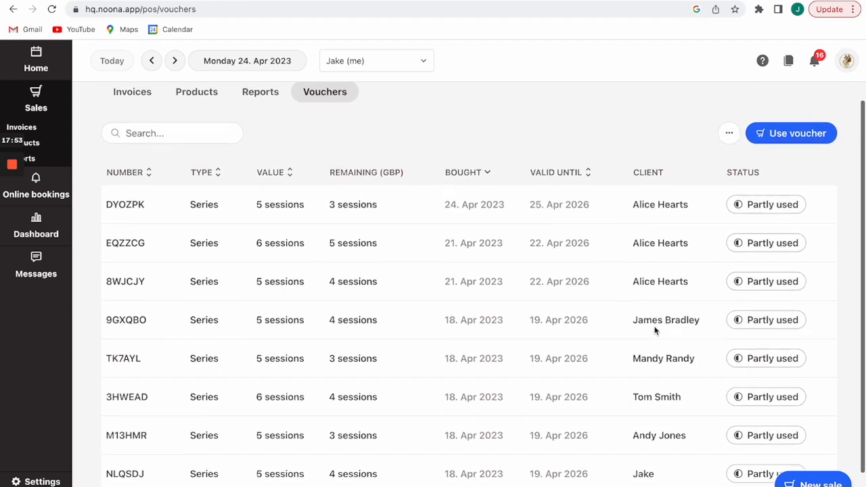
scroll(558, 250, up, 1)
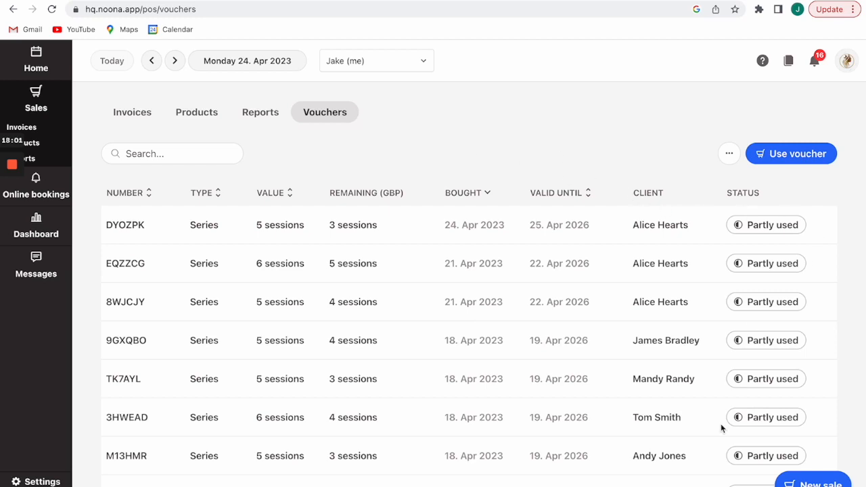
scroll(744, 400, down, 2)
scroll(639, 233, up, 2)
click(36, 267)
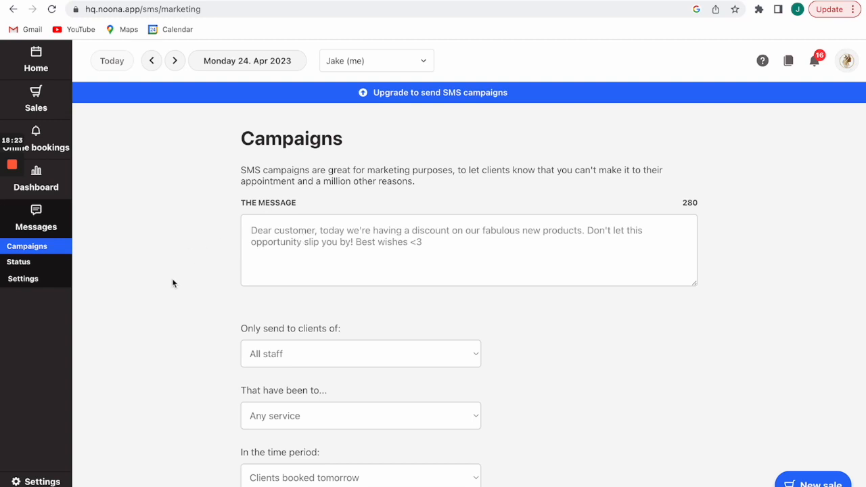
Limit the campaign recipients to the owner's clients, keeping Any service.
scroll(185, 348, down, 1)
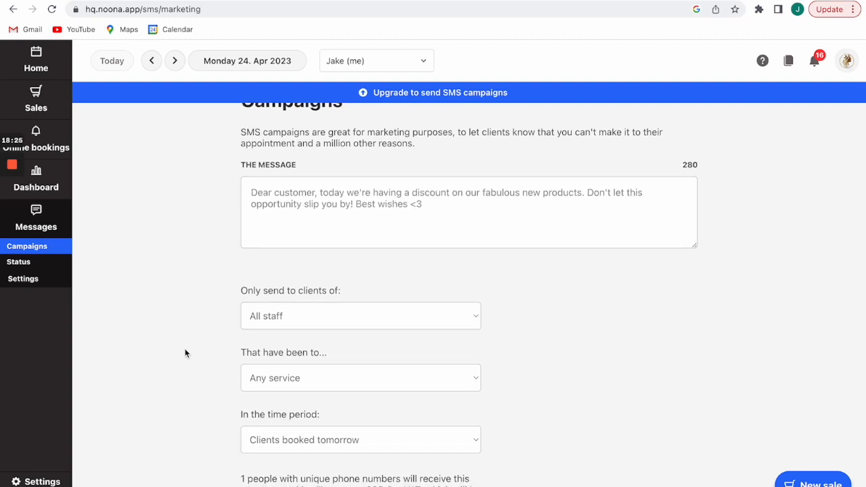
click(291, 329)
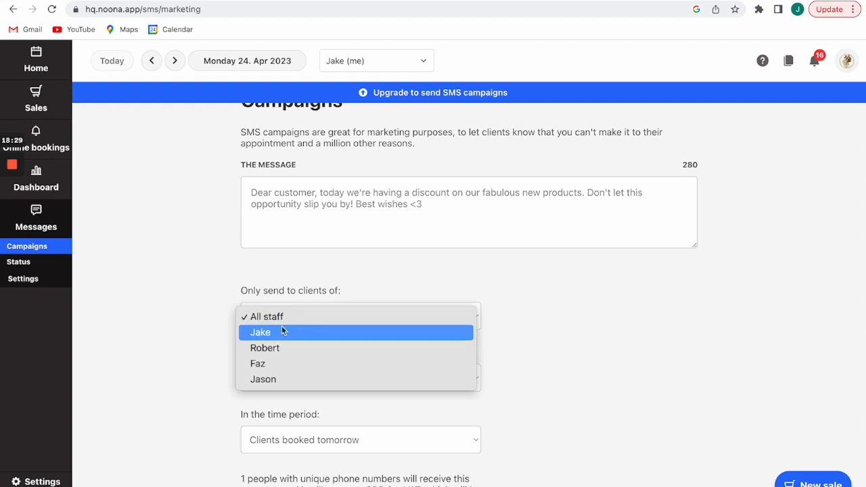
click(282, 330)
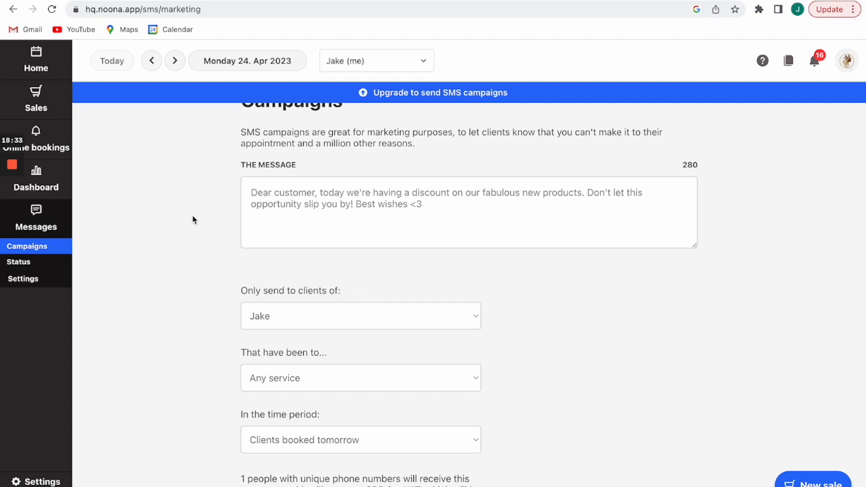
scroll(192, 215, down, 1)
click(339, 371)
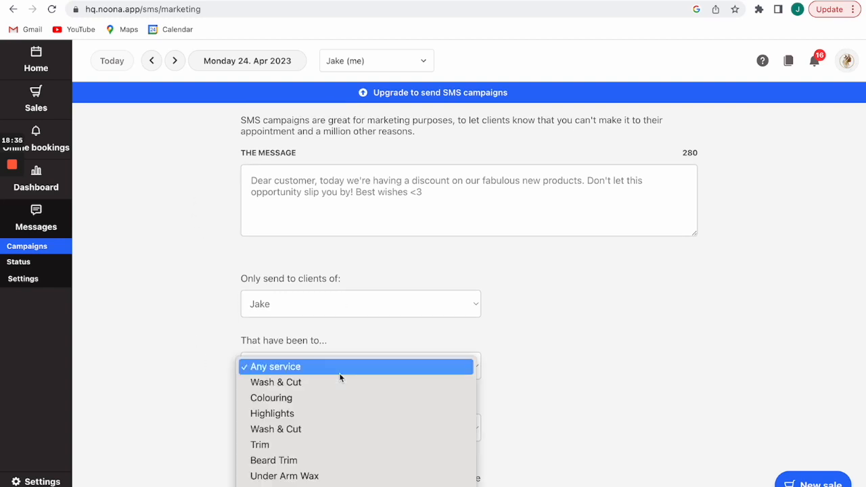
click(206, 360)
Change the campaign period from Clients booked tomorrow to Clients booked today, reaching 0 people.
click(283, 433)
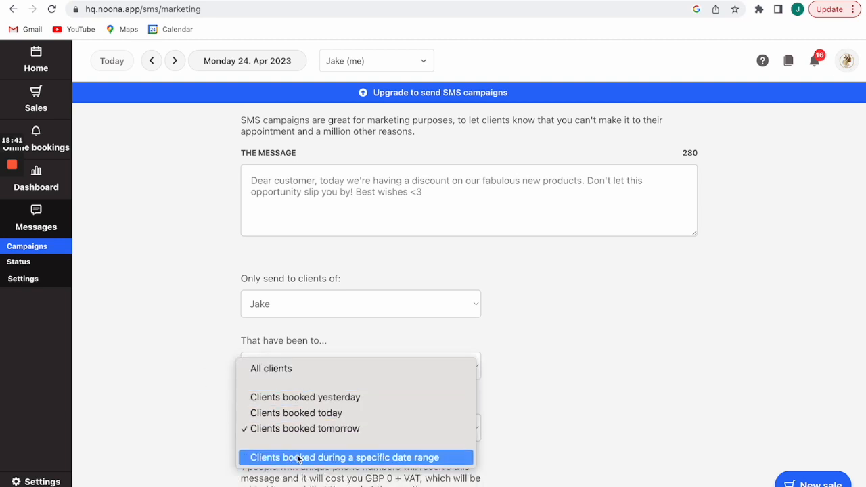
click(201, 420)
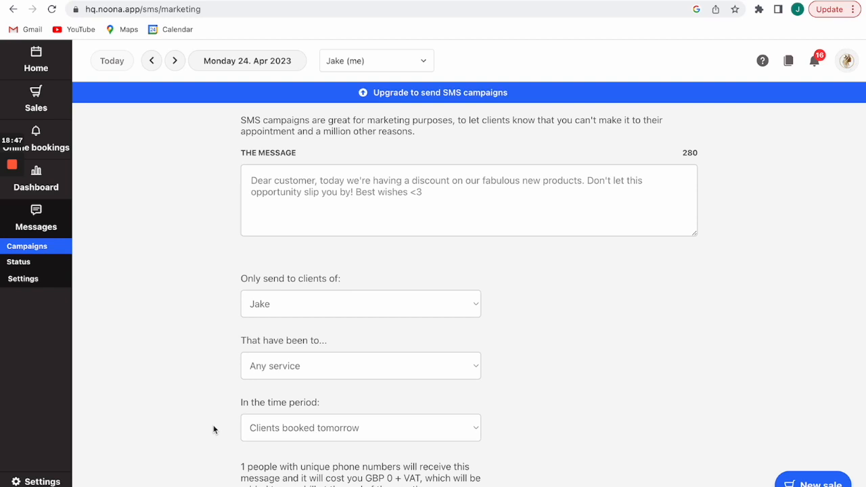
click(271, 427)
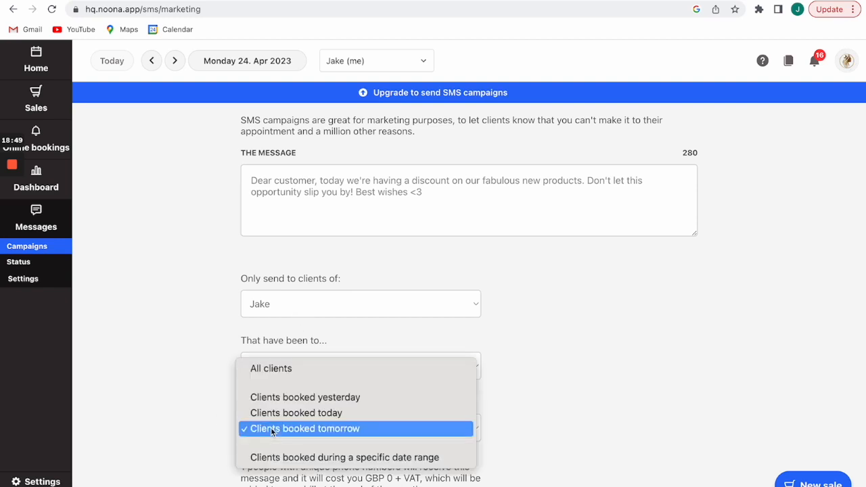
click(332, 313)
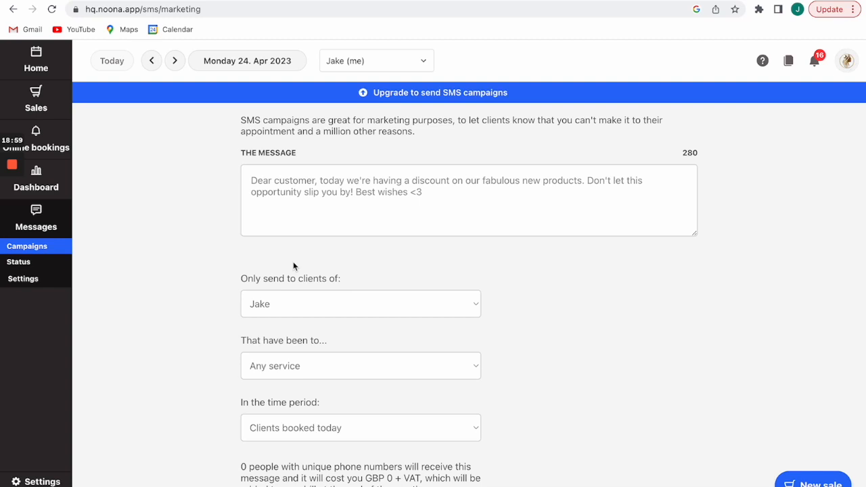
scroll(293, 265, down, 2)
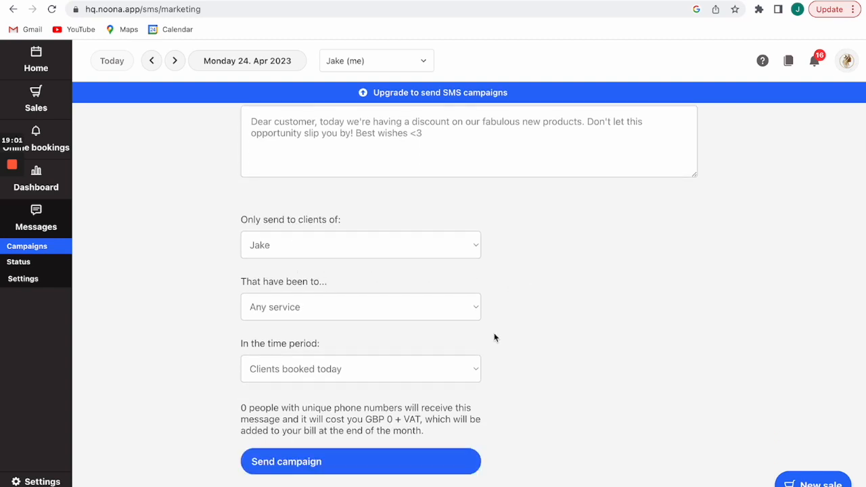
scroll(532, 348, up, 1)
scroll(532, 348, up, 3)
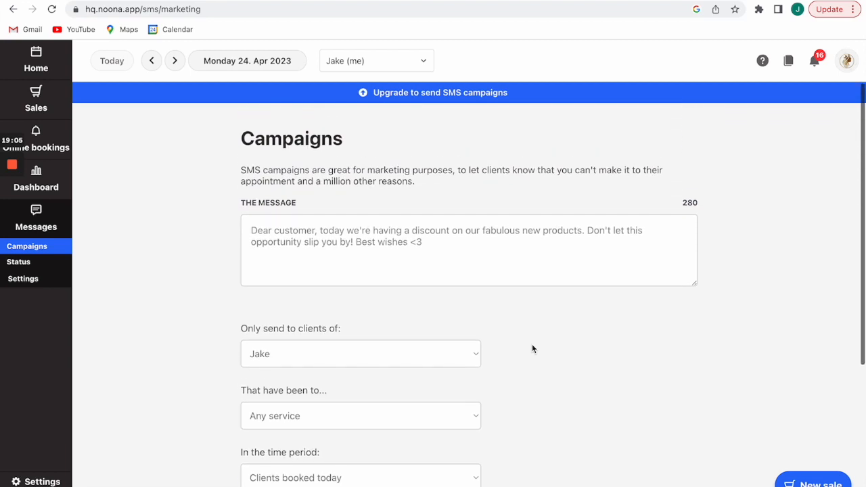
Open the SMS message status and settings and inspect the reminder contact phone number field.
click(27, 264)
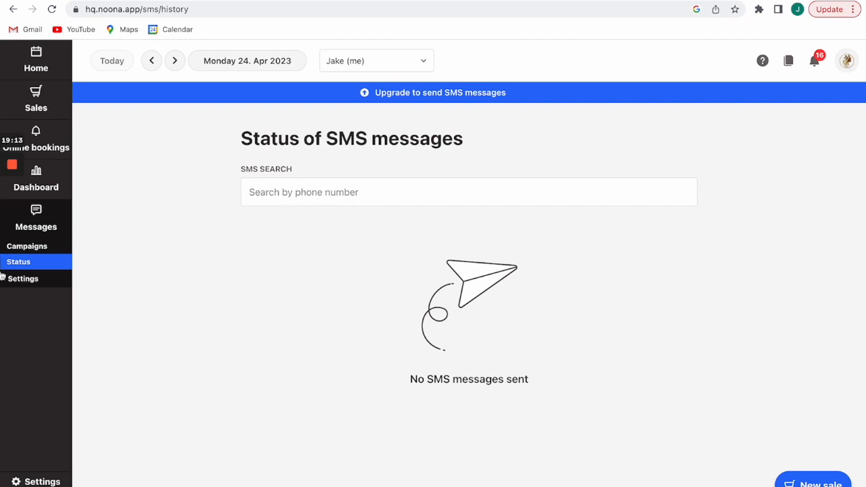
click(35, 283)
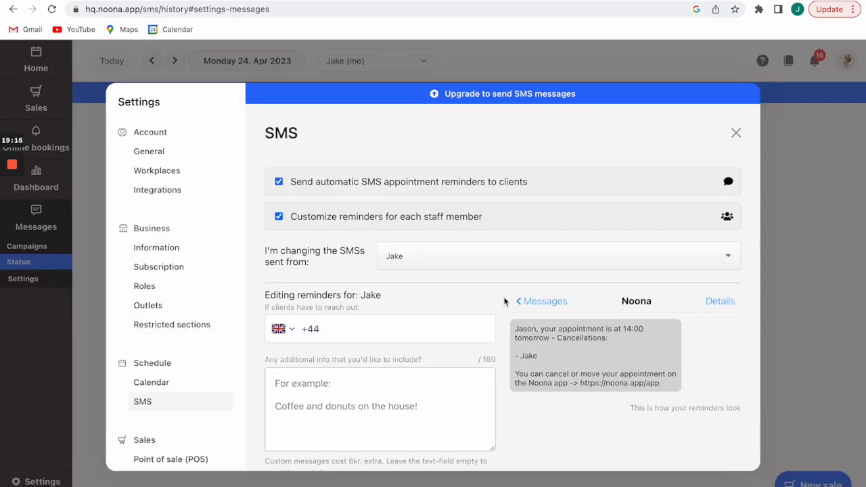
scroll(500, 323, down, 1)
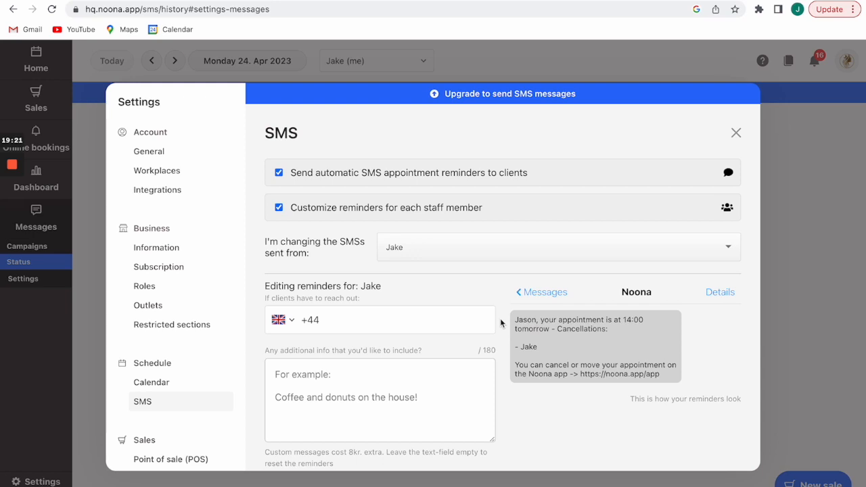
scroll(500, 323, down, 1)
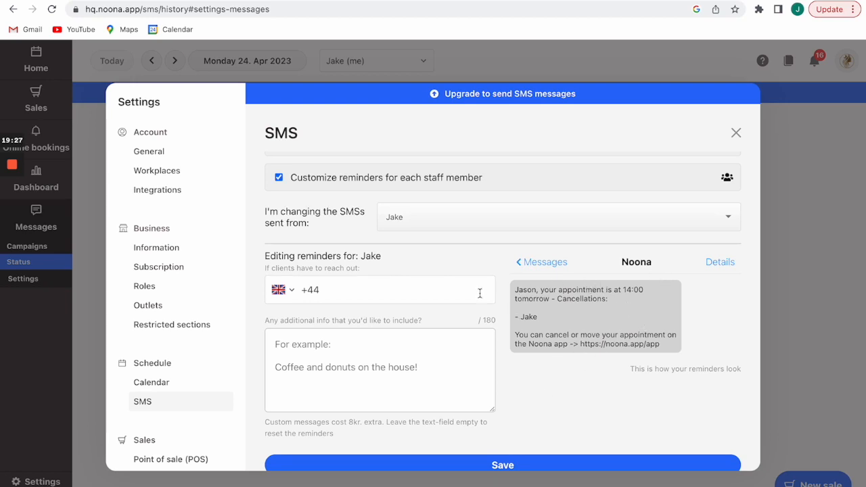
click(437, 295)
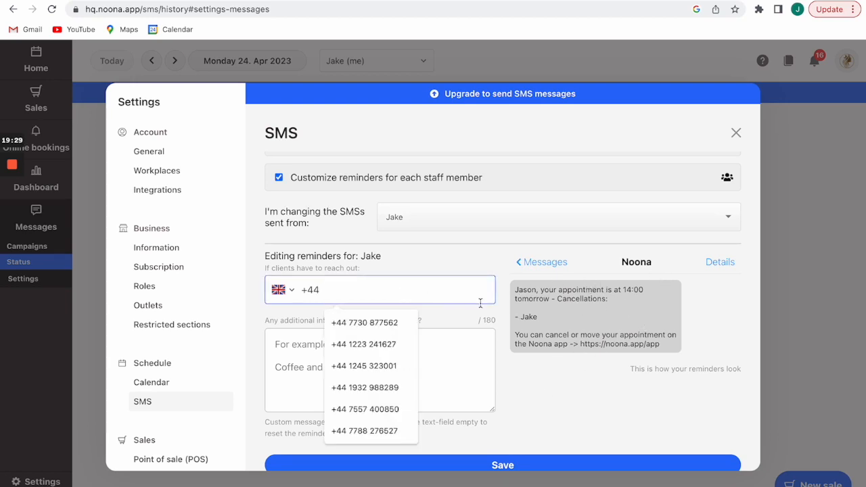
click(574, 378)
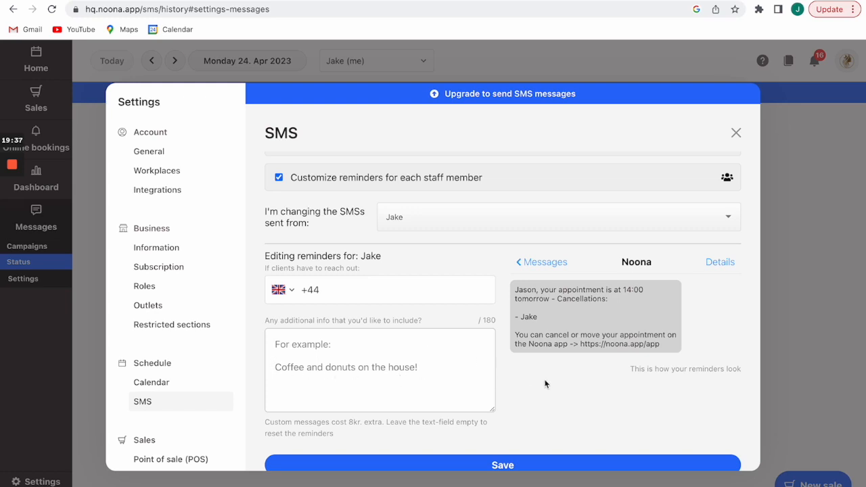
scroll(544, 384, up, 1)
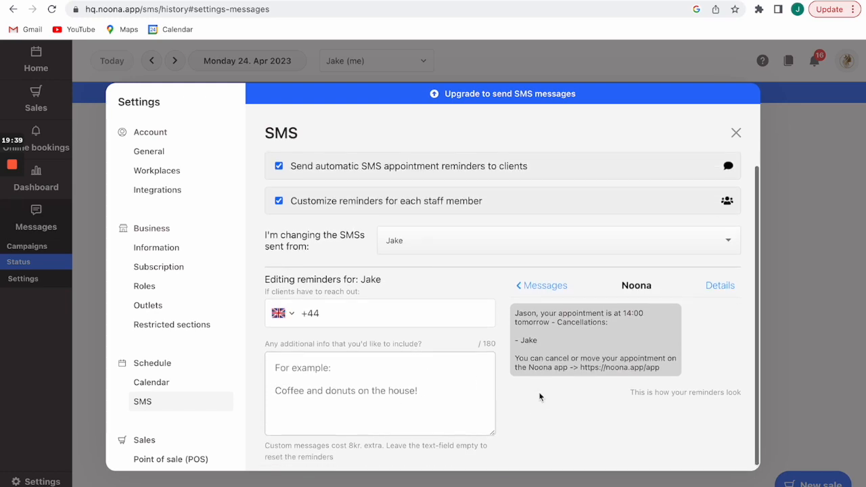
scroll(539, 396, down, 1)
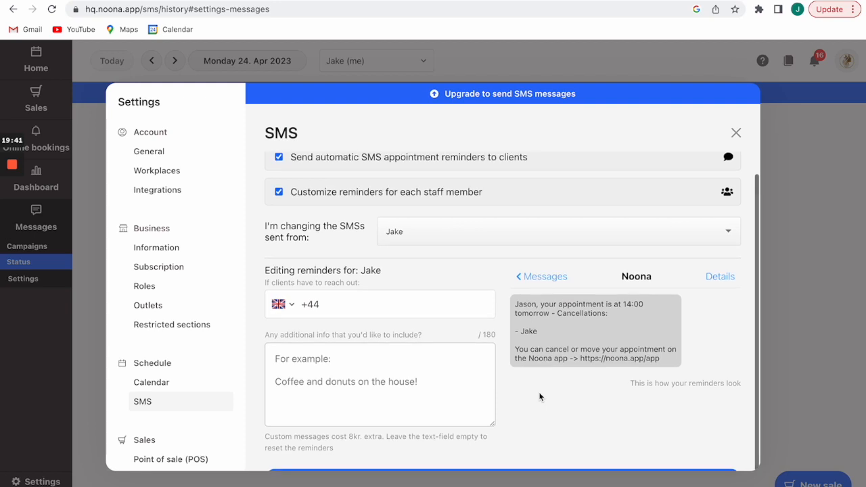
scroll(539, 397, up, 1)
Check the staff list for reminder editing, keeping the same staff member selected.
click(653, 239)
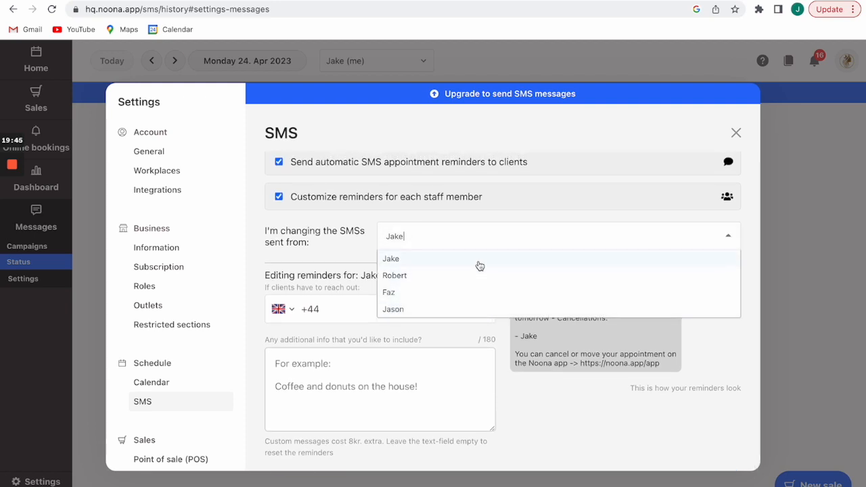
click(534, 407)
click(547, 247)
click(555, 404)
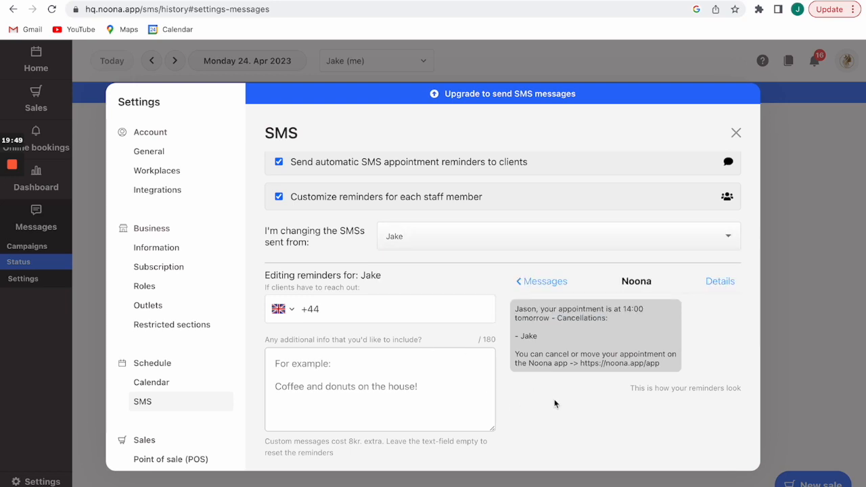
scroll(555, 403, down, 1)
scroll(555, 404, up, 2)
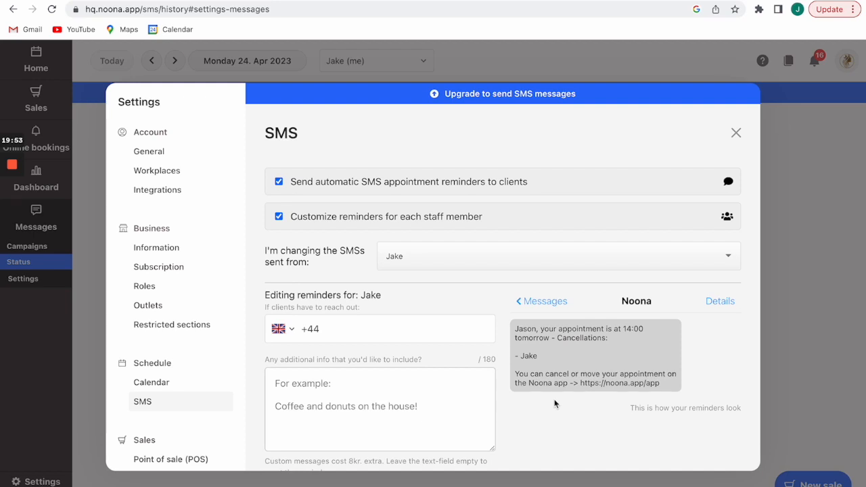
scroll(555, 403, down, 1)
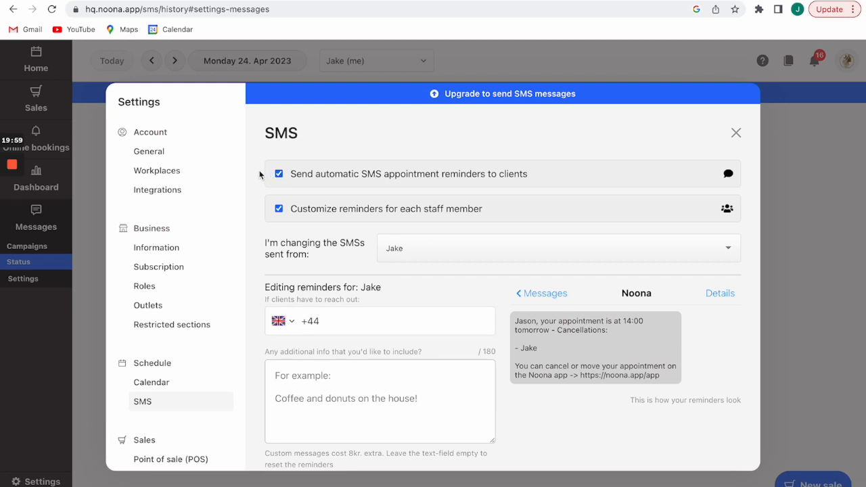
Toggle automatic SMS appointment reminders off and back on, leaving them enabled, and close Settings.
click(279, 173)
click(279, 175)
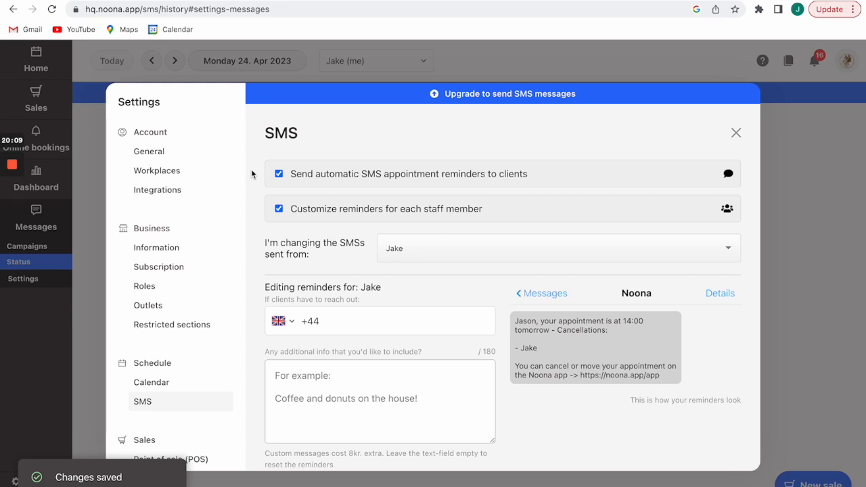
click(278, 176)
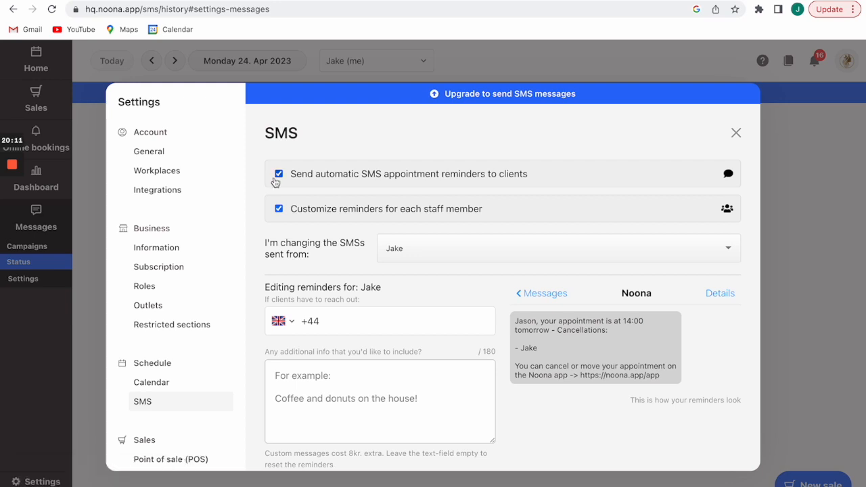
click(277, 176)
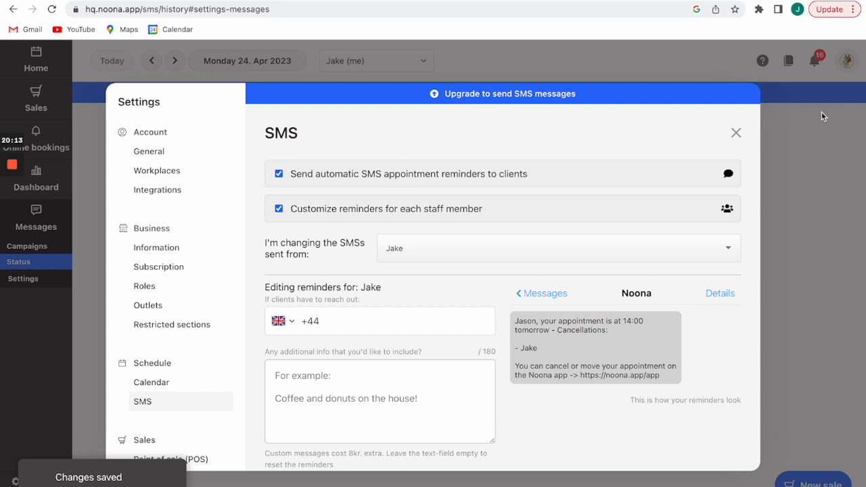
click(737, 134)
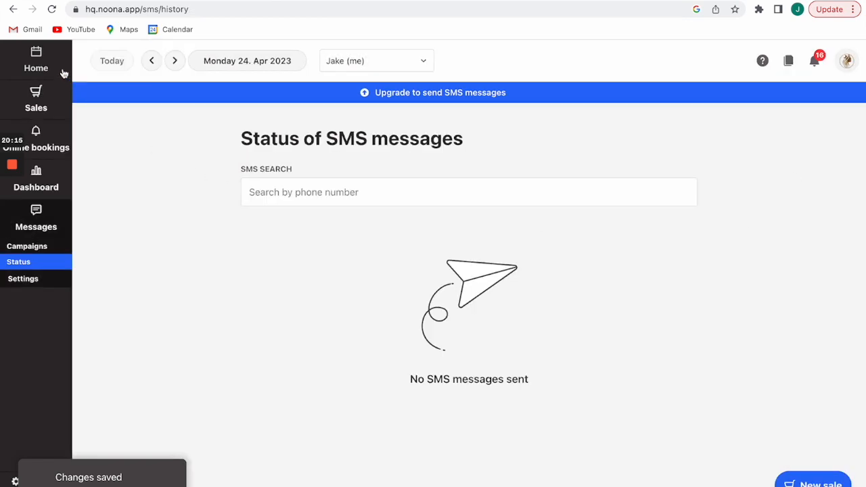
Go from the calendar, via Sales, to the Online bookings profile settings.
click(43, 62)
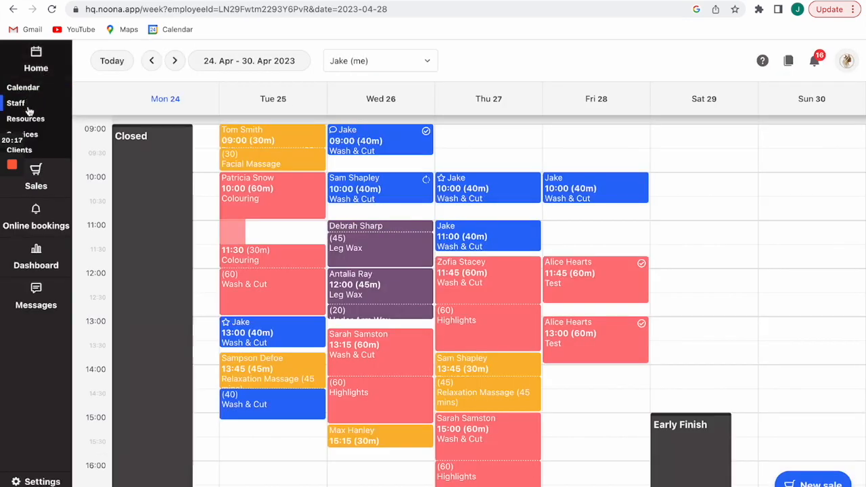
click(36, 174)
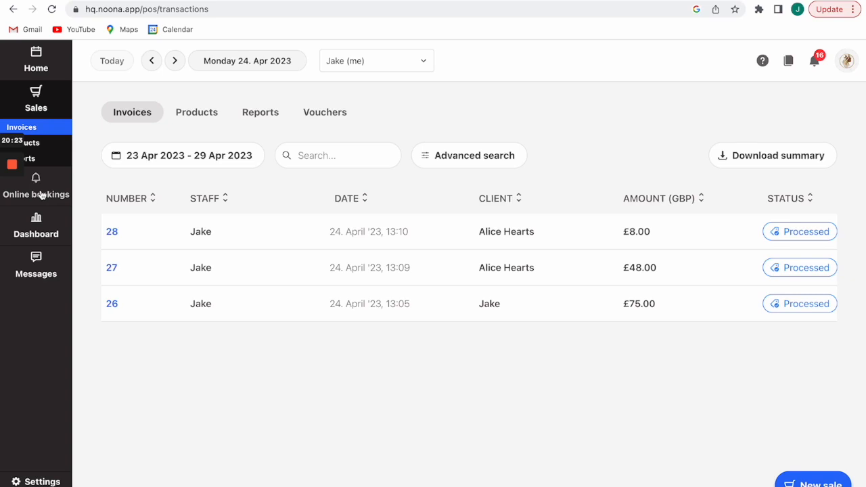
click(41, 194)
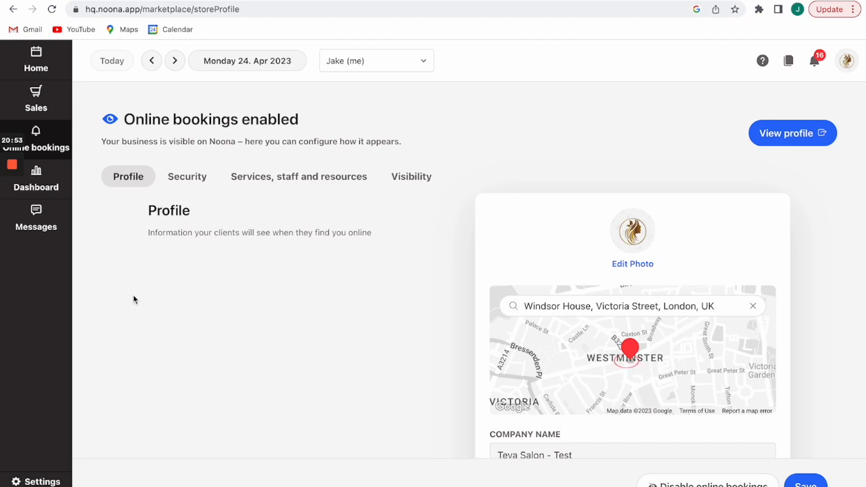
Review the online bookings Profile page, then move to the Security settings.
scroll(133, 298, down, 5)
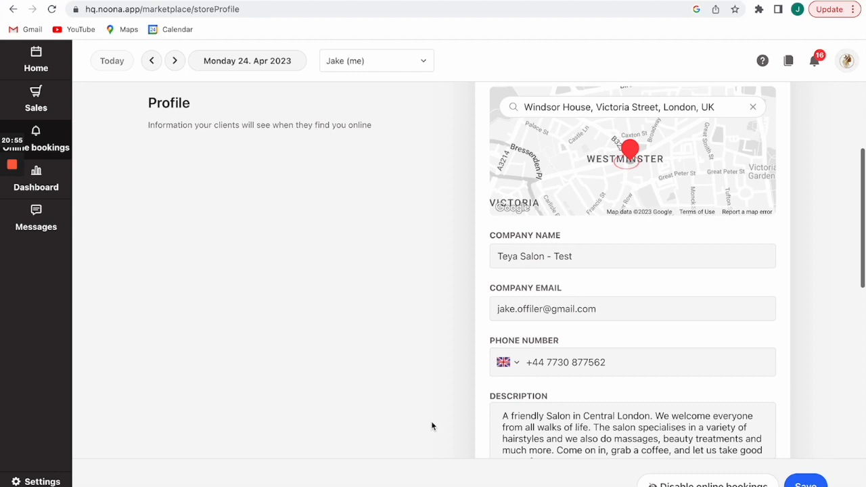
scroll(541, 365, down, 1)
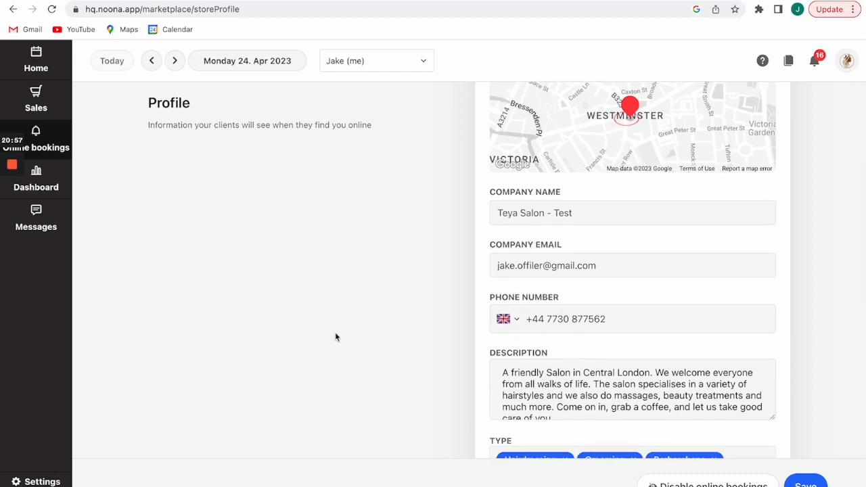
scroll(338, 338, down, 1)
scroll(345, 358, down, 3)
scroll(385, 303, down, 3)
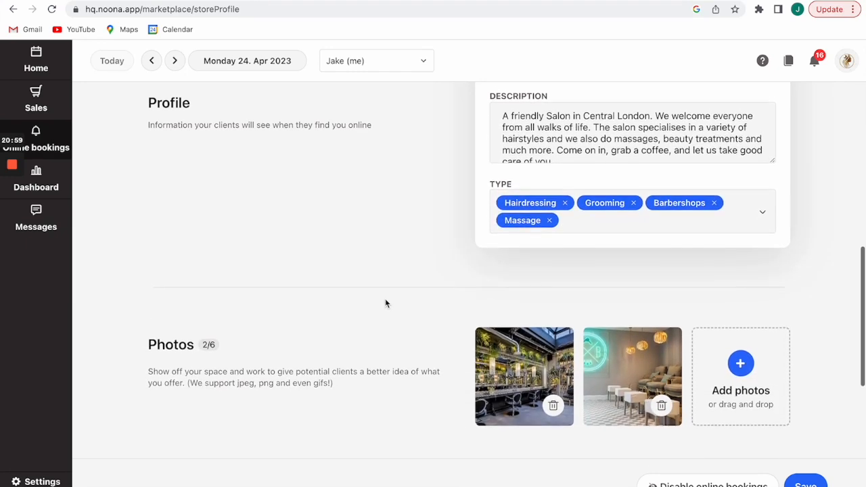
scroll(385, 303, down, 4)
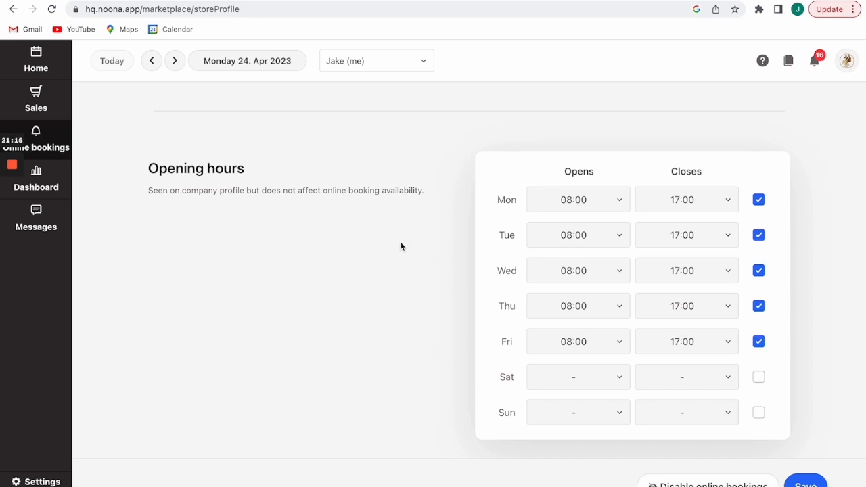
scroll(400, 246, down, 1)
scroll(401, 246, up, 10)
click(194, 182)
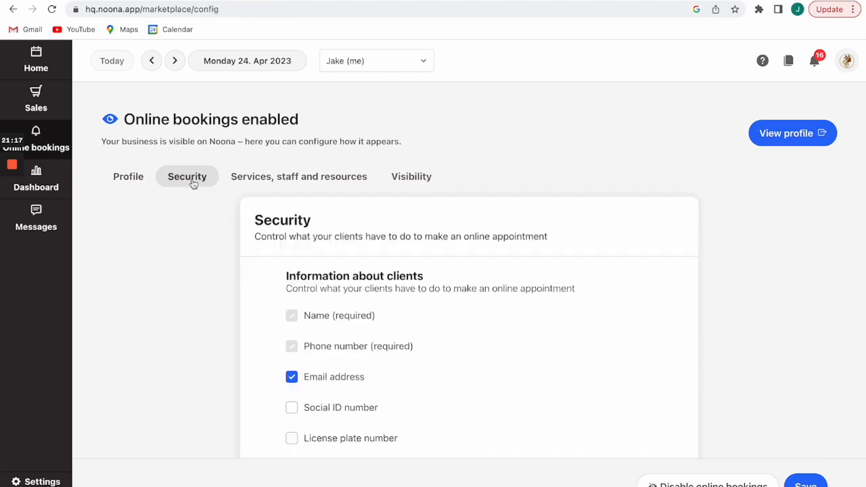
Untick 'Enable screening for online bookings (accept and deny requests)' and return to the top.
scroll(253, 377, down, 2)
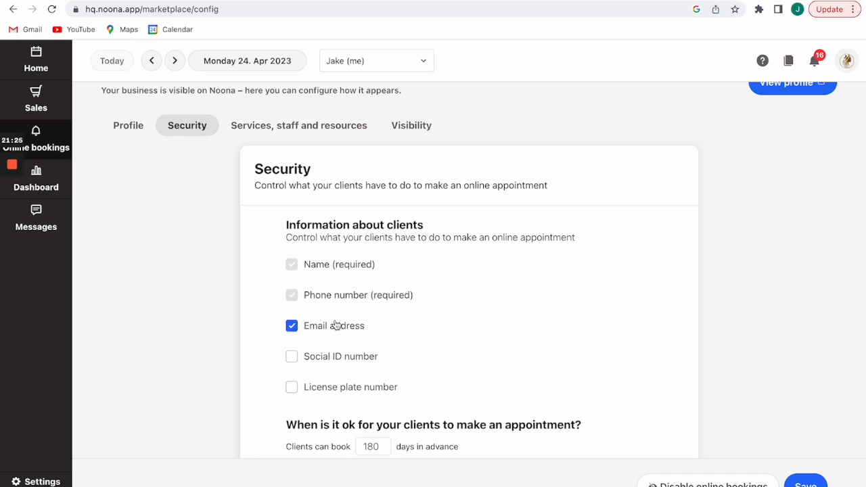
scroll(492, 332, down, 3)
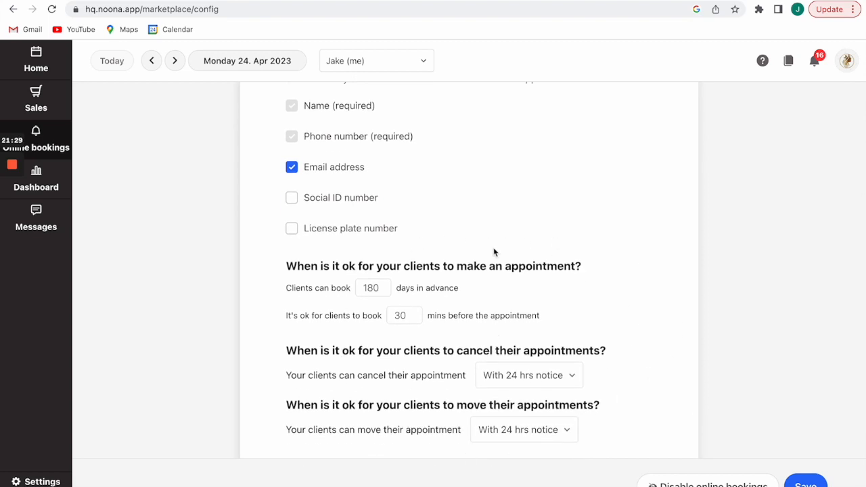
scroll(643, 309, down, 3)
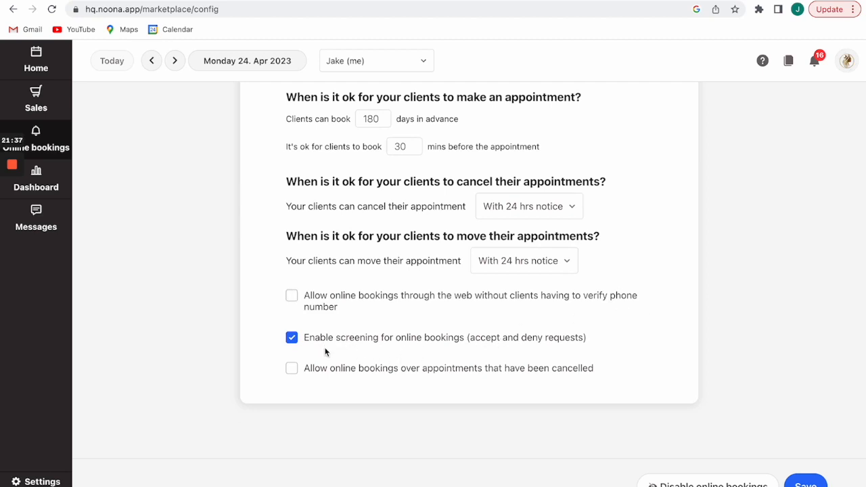
click(292, 340)
scroll(609, 353, up, 10)
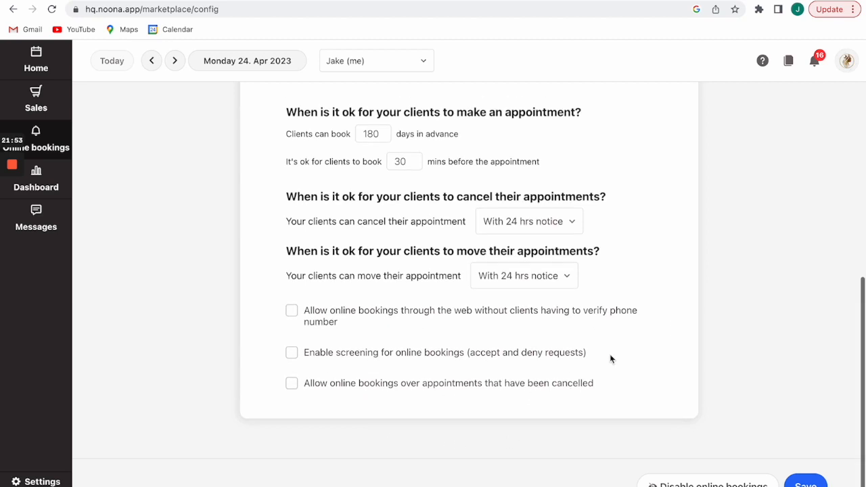
scroll(609, 354, down, 8)
scroll(609, 354, up, 1)
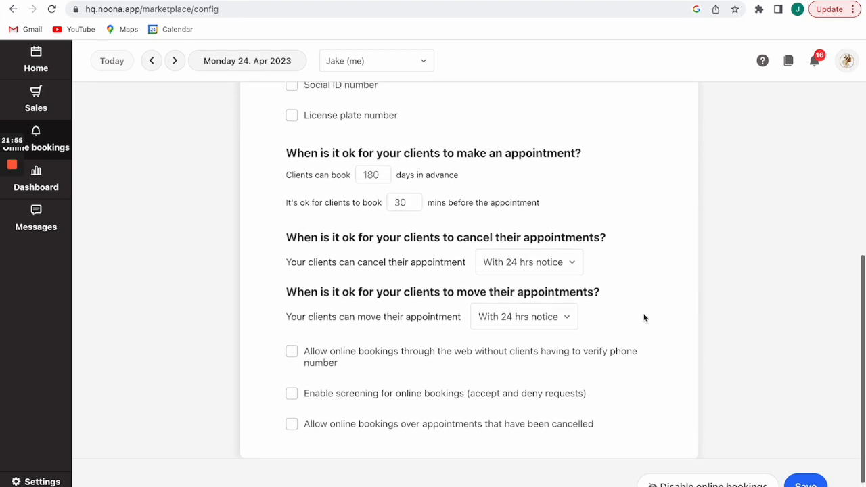
scroll(671, 336, up, 1)
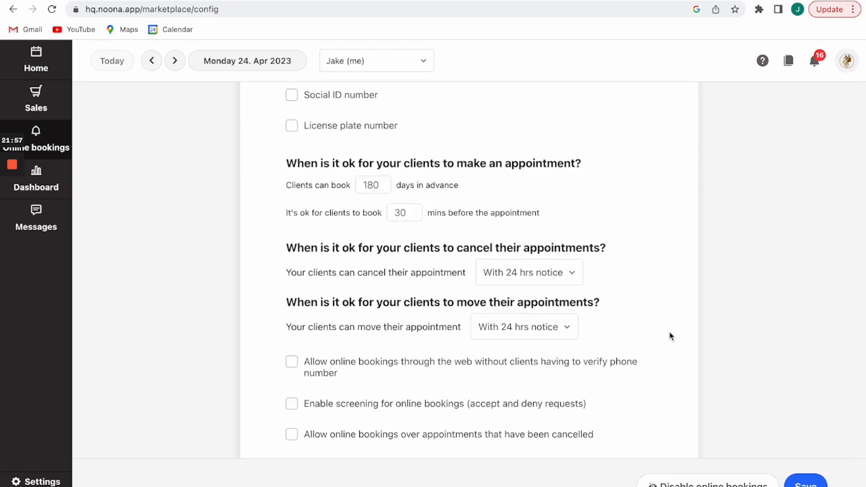
scroll(670, 336, up, 5)
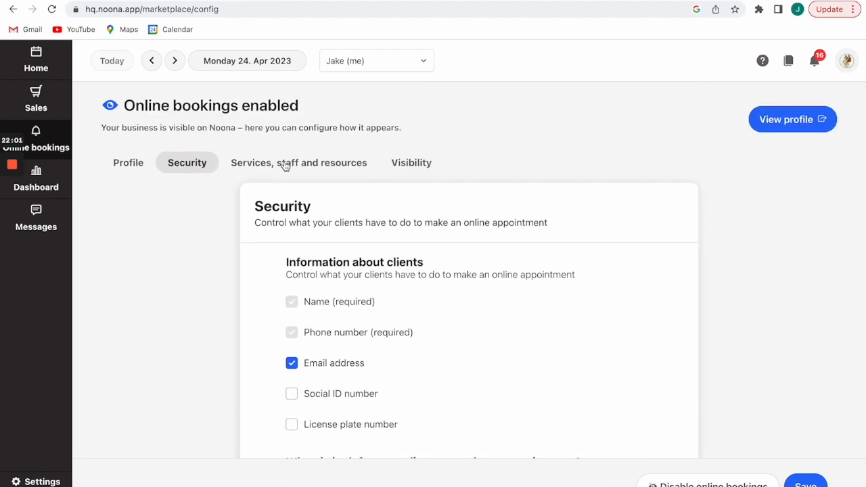
Go to Services, staff and resources and expand the Ladies Hair service list.
click(285, 162)
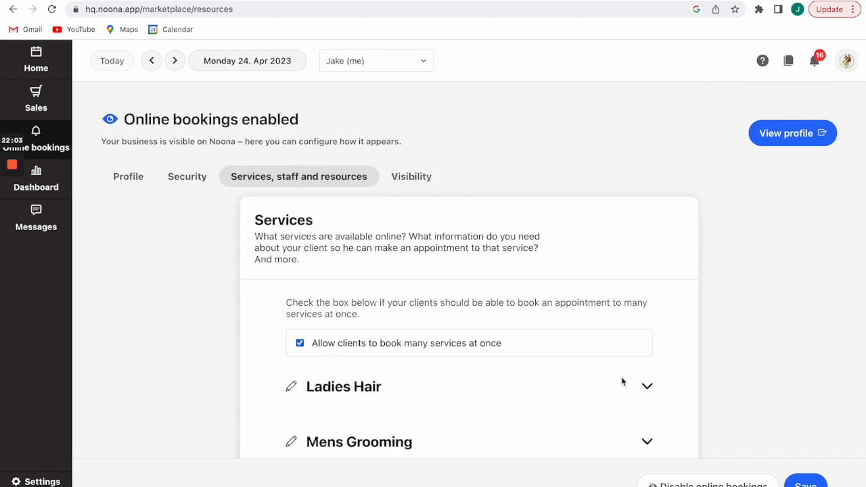
scroll(672, 296, down, 2)
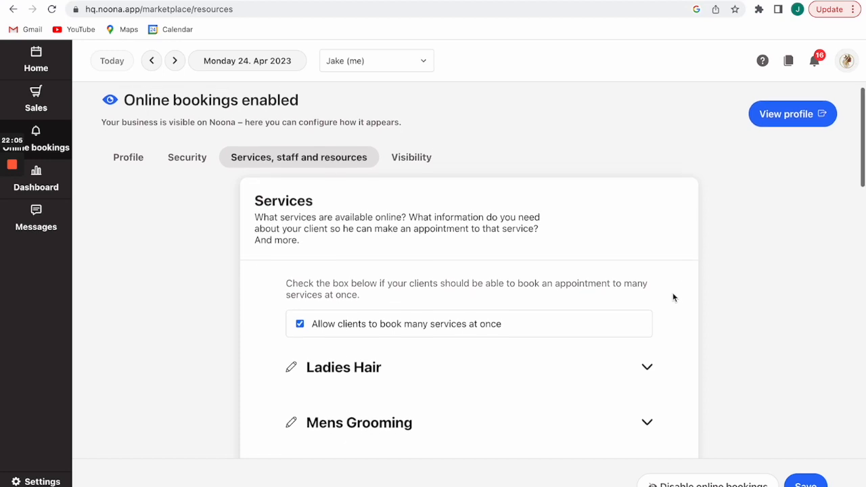
scroll(672, 295, down, 1)
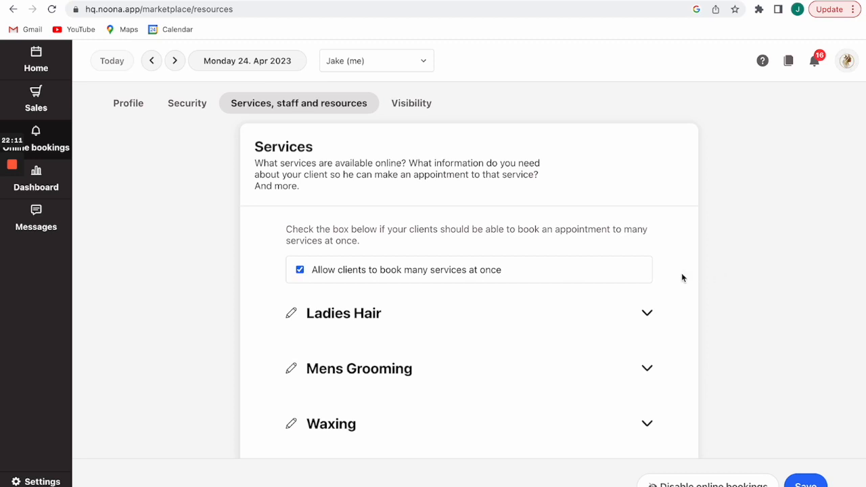
scroll(682, 275, down, 1)
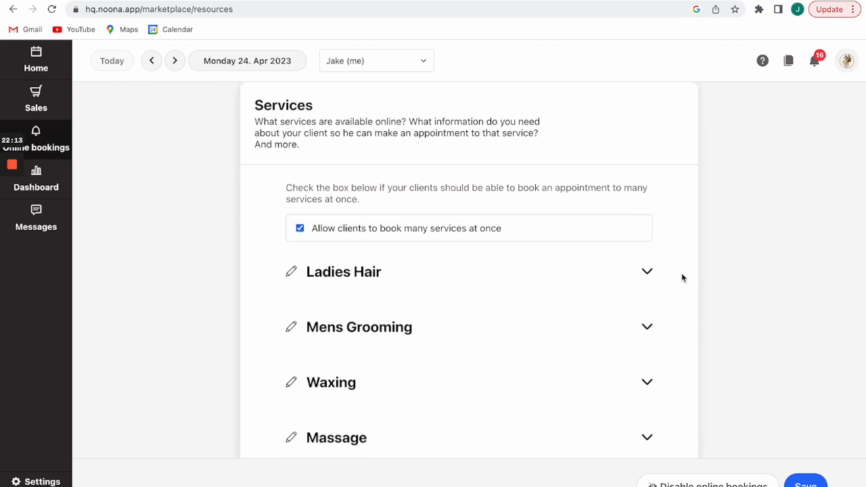
scroll(678, 248, down, 1)
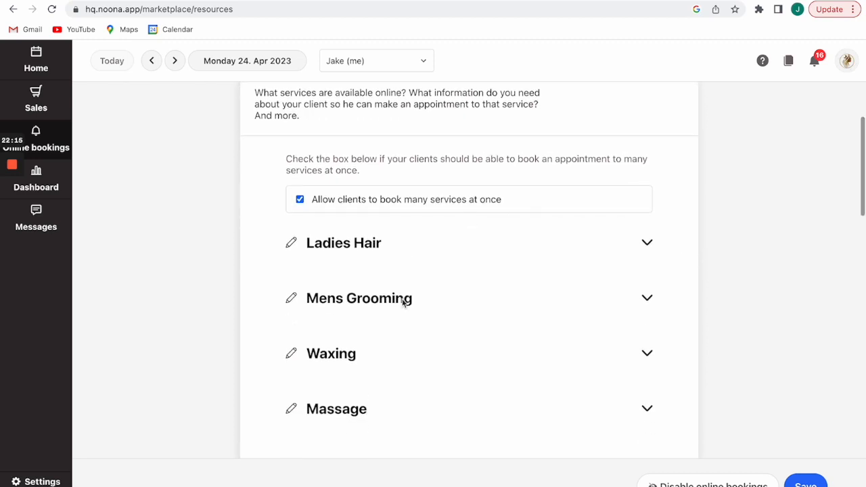
scroll(550, 385, down, 4)
scroll(550, 385, up, 5)
click(647, 263)
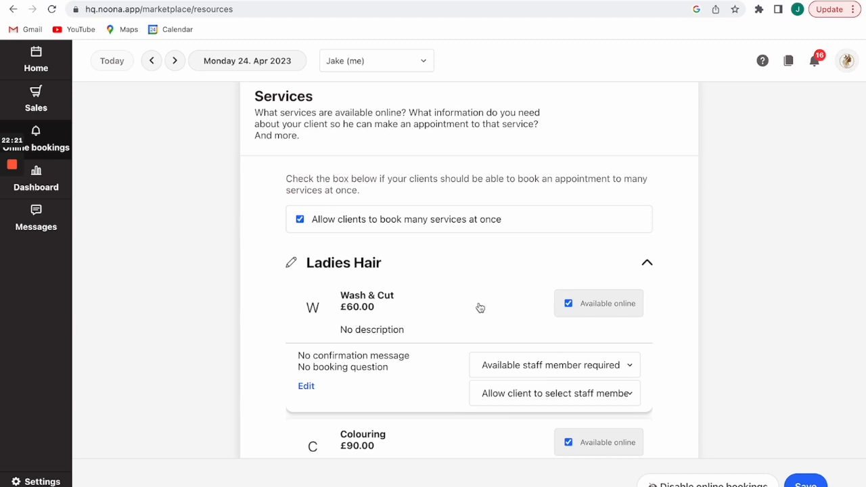
Mark Wash & Cut as available for online bookings and save it.
click(569, 303)
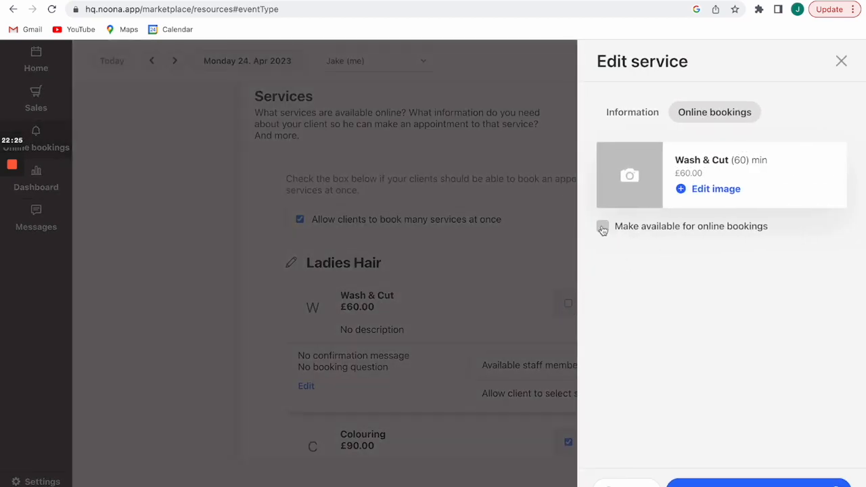
click(601, 227)
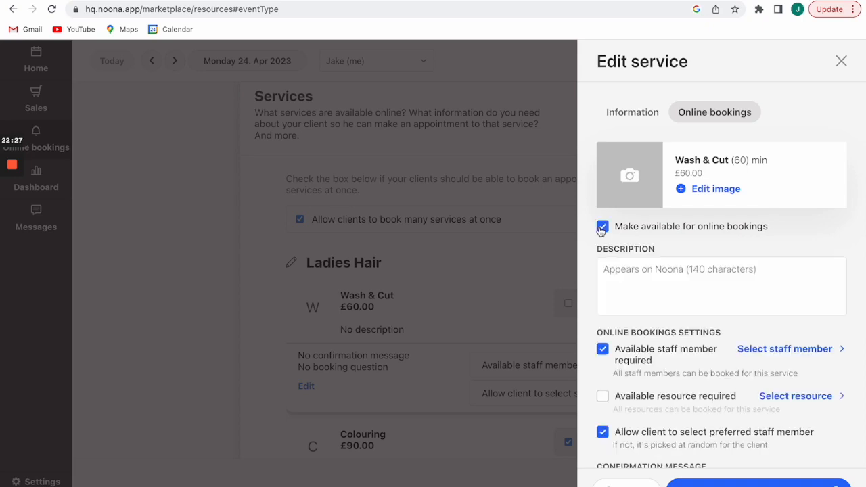
click(842, 64)
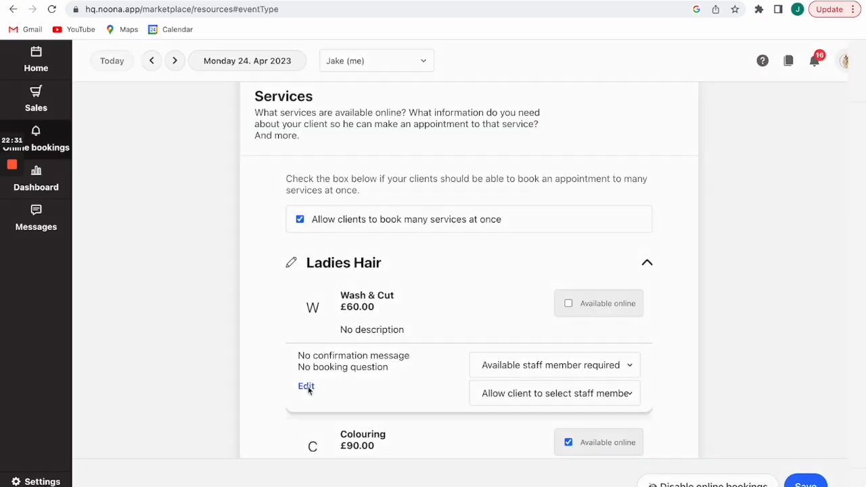
click(306, 386)
click(611, 229)
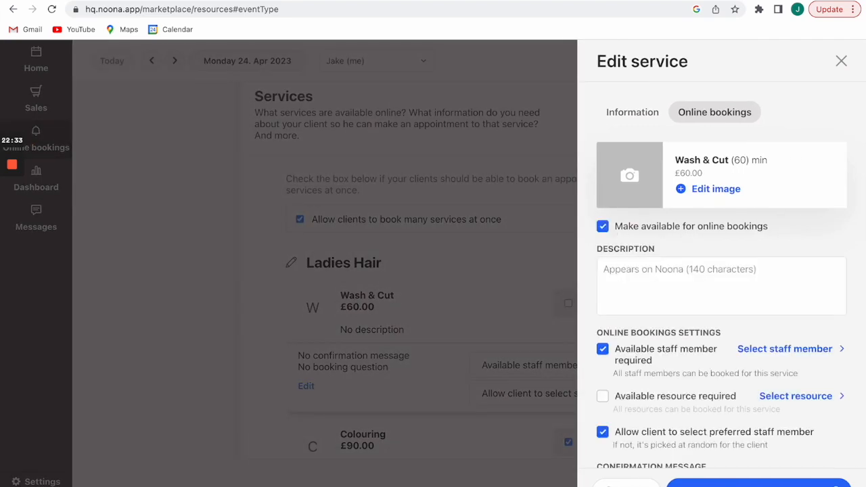
click(758, 483)
click(305, 385)
Remove the third and fourth staff members from Wash & Cut.
scroll(706, 288, down, 2)
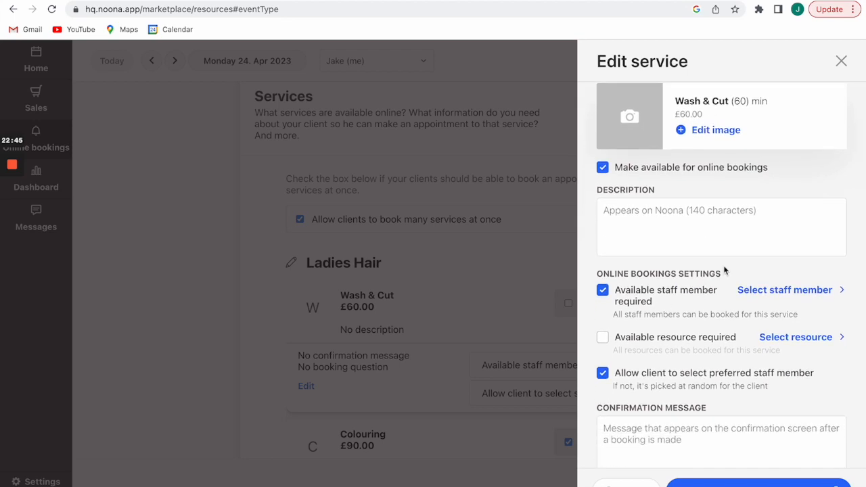
click(767, 291)
click(617, 177)
click(616, 198)
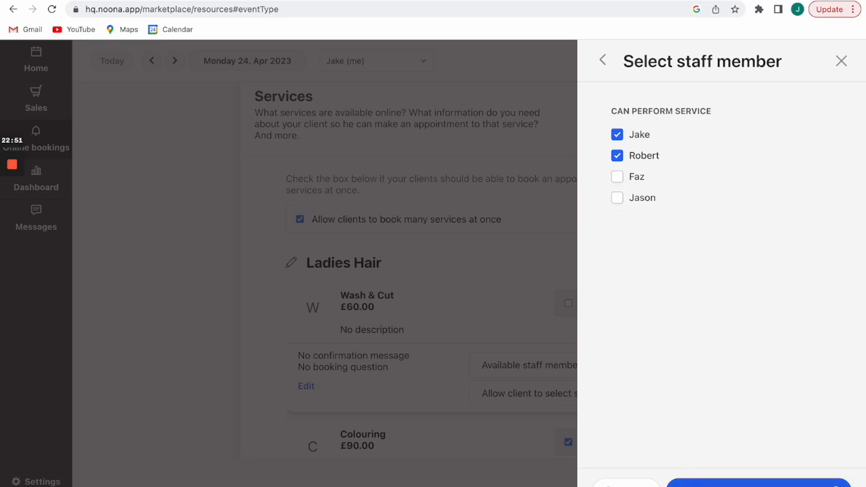
click(757, 483)
scroll(676, 350, down, 1)
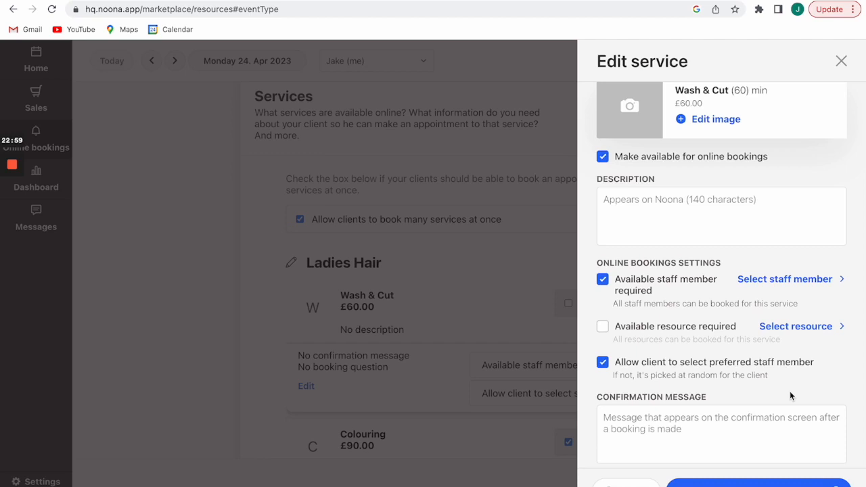
Review the staff and resources lists available for Wash & Cut.
click(795, 328)
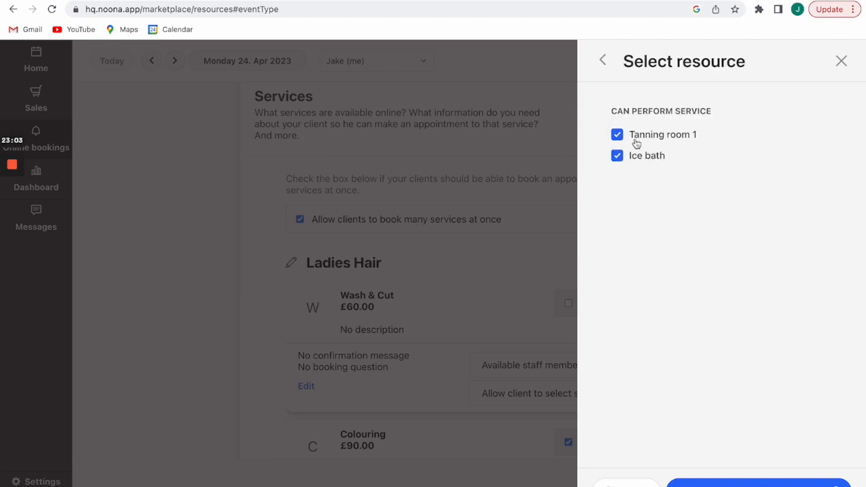
click(602, 58)
scroll(719, 371, down, 1)
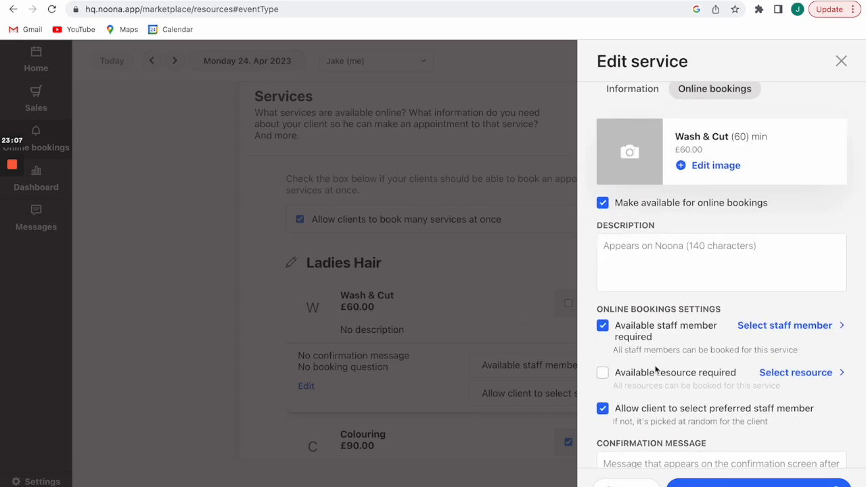
click(765, 328)
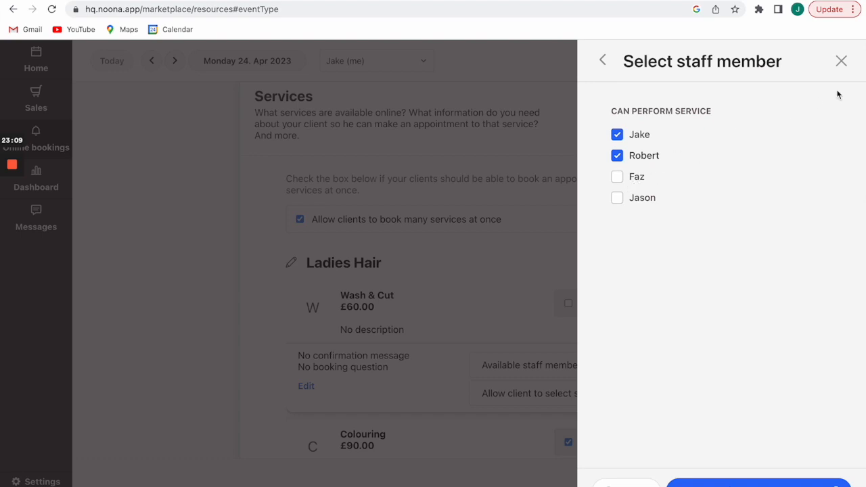
click(602, 60)
scroll(629, 401, down, 1)
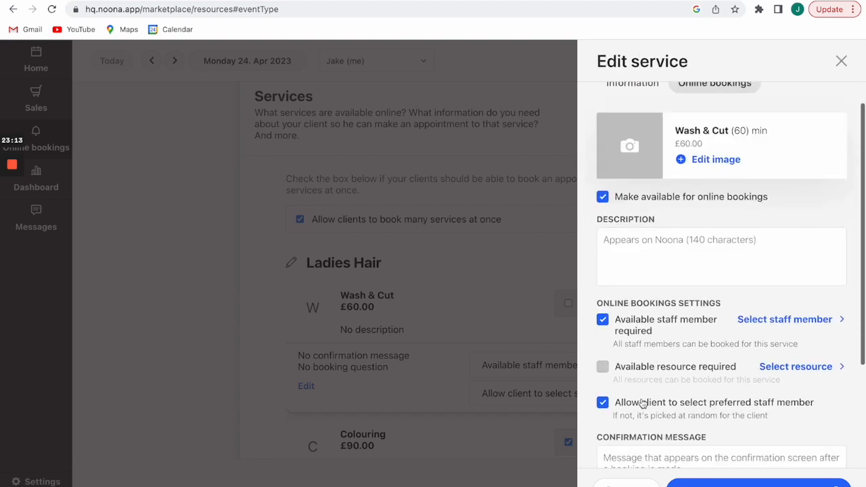
click(777, 366)
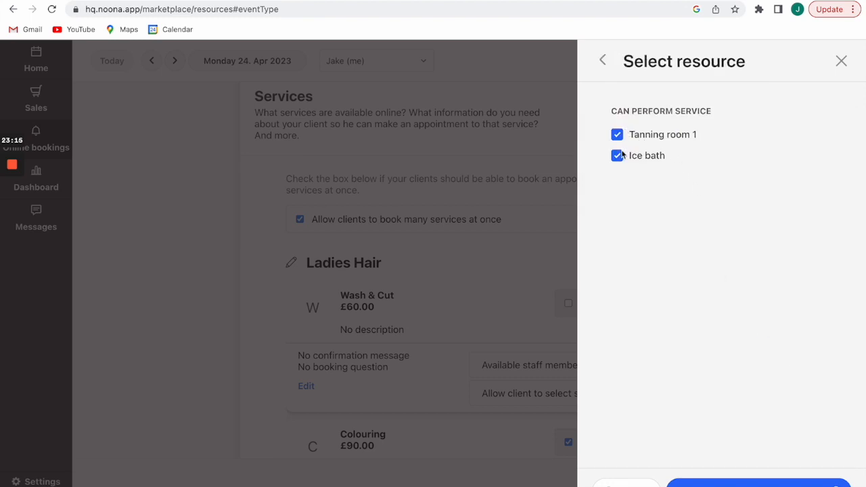
click(601, 60)
Tick 'Available resource required', untick 'Allow client to select preferred staff member', and close the editor.
click(603, 398)
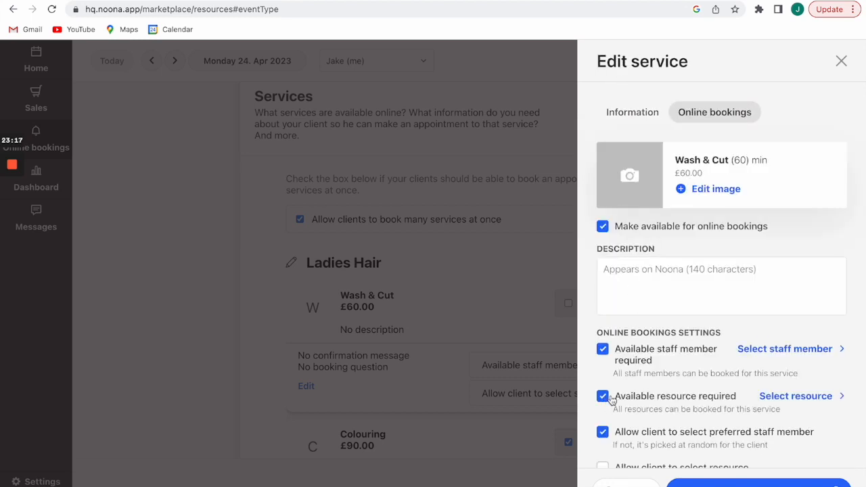
scroll(671, 397, down, 1)
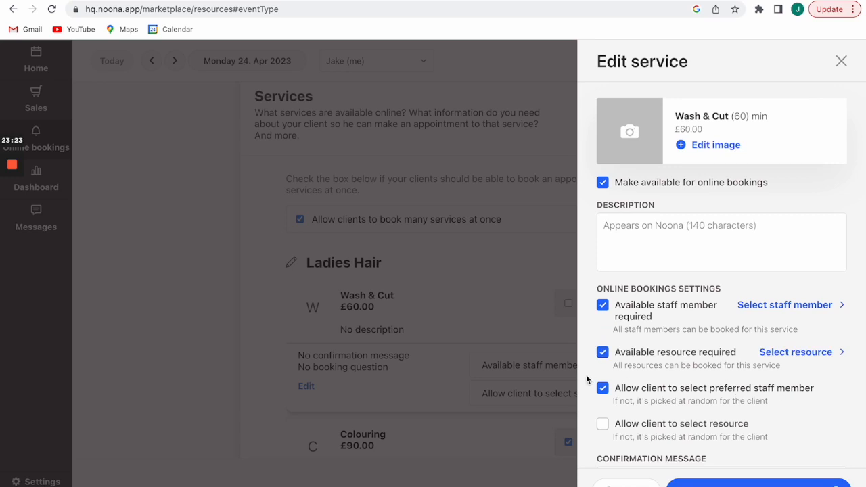
click(602, 389)
scroll(775, 422, down, 1)
scroll(775, 423, down, 1)
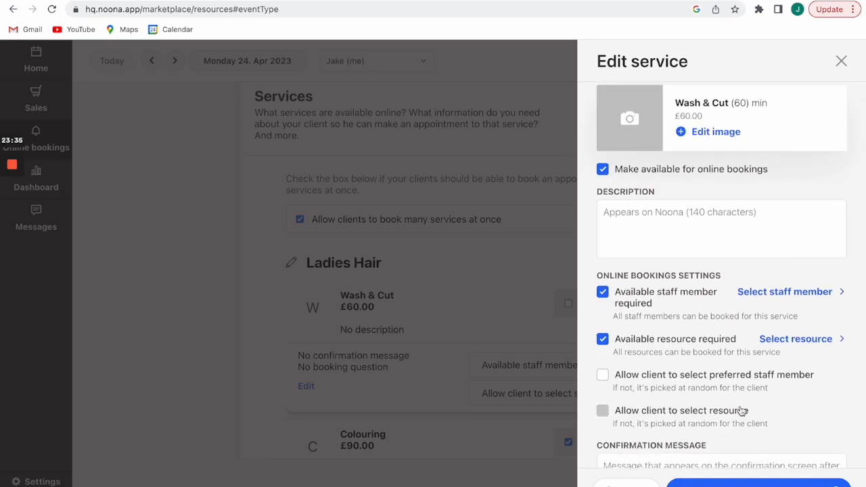
scroll(765, 409, down, 3)
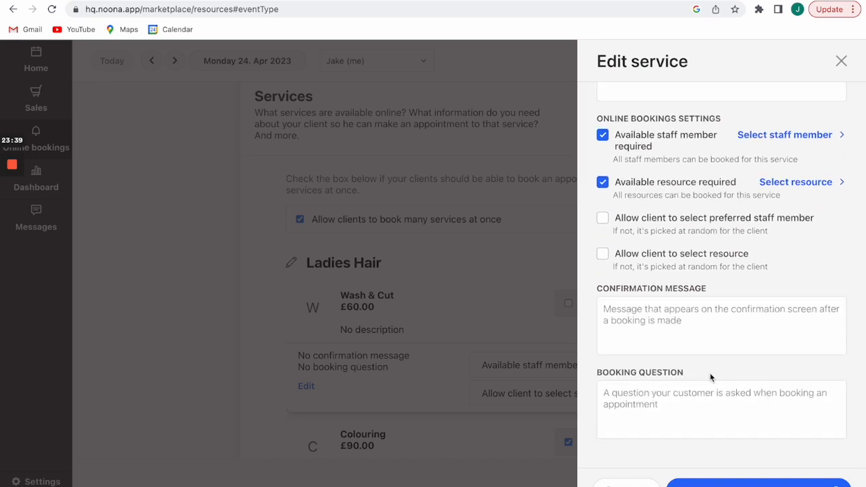
click(841, 61)
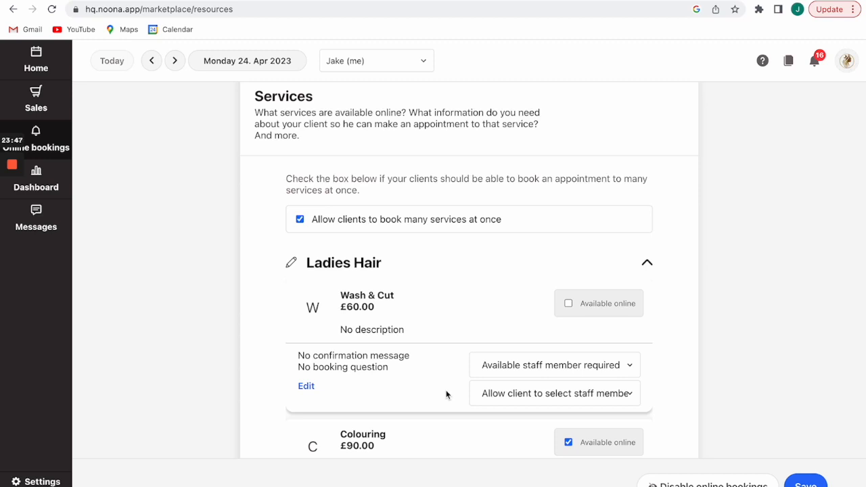
Set Wash & Cut to require only an available staff member and save its online settings.
click(553, 369)
click(542, 381)
click(561, 369)
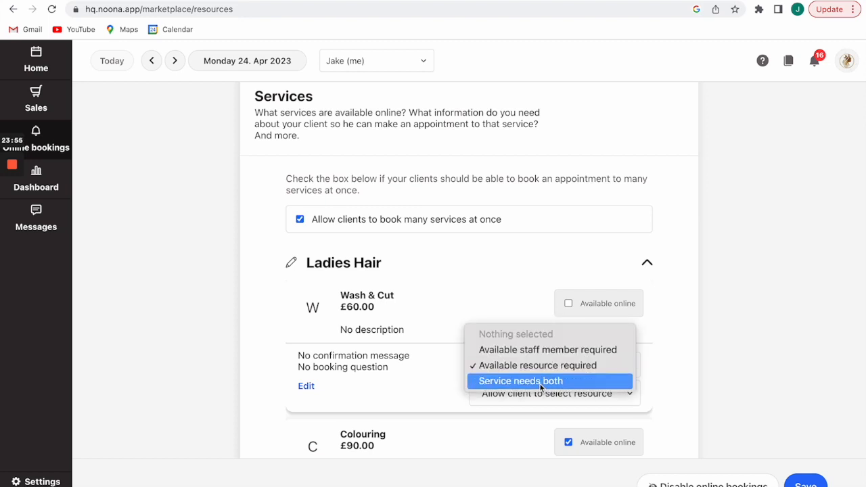
click(539, 382)
click(549, 367)
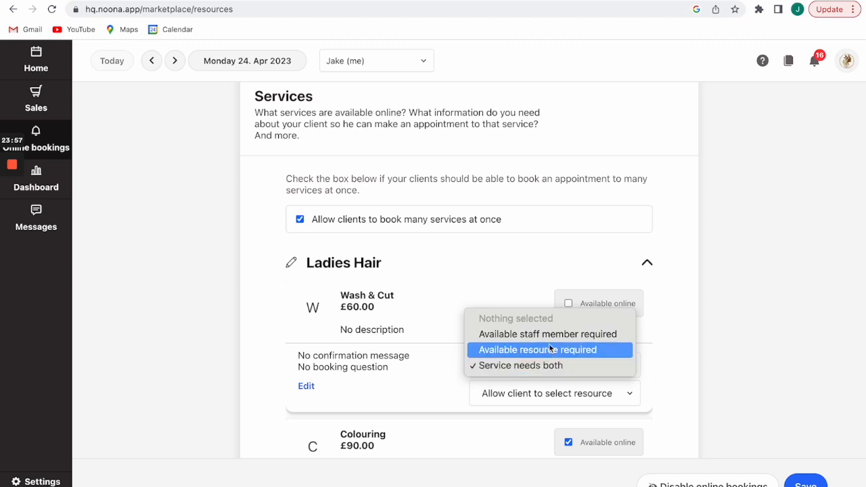
click(547, 332)
scroll(513, 345, down, 1)
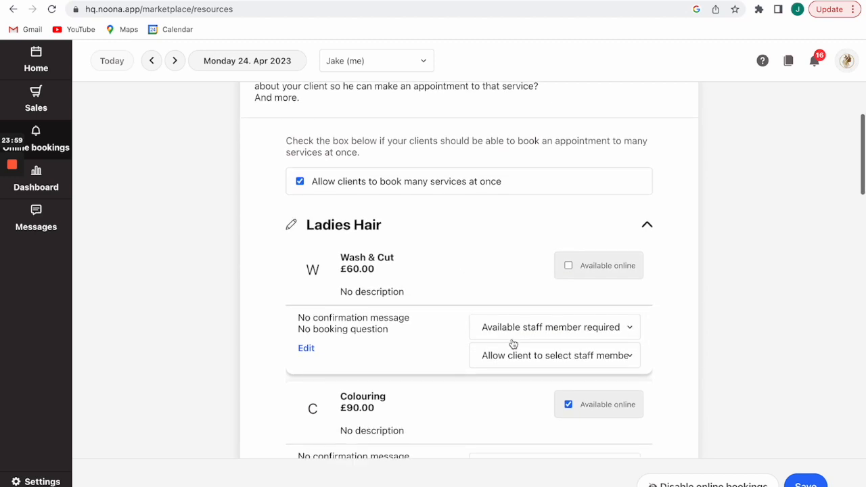
click(567, 266)
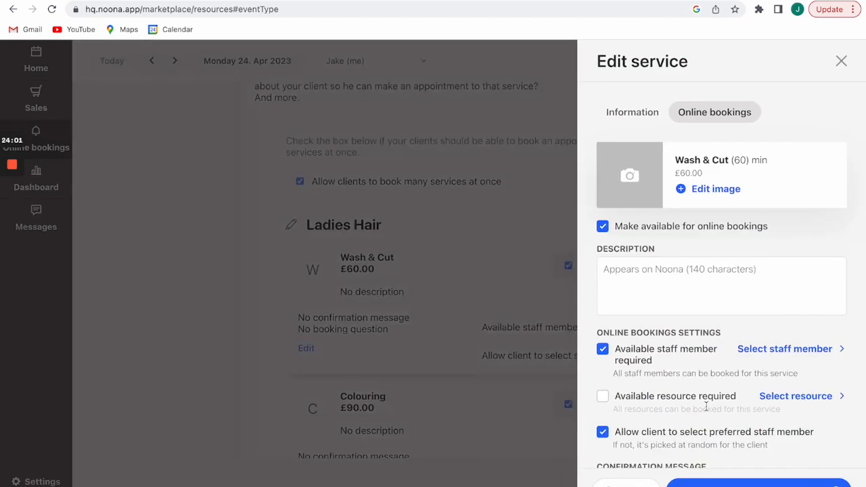
click(467, 297)
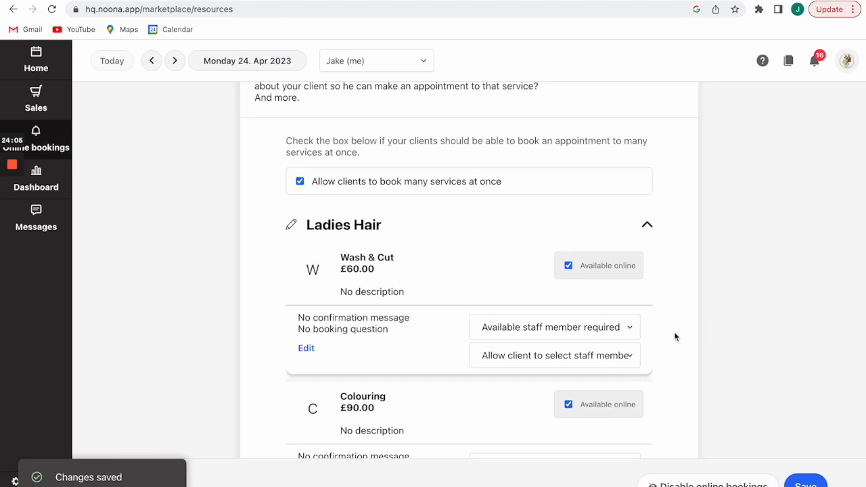
scroll(674, 336, down, 2)
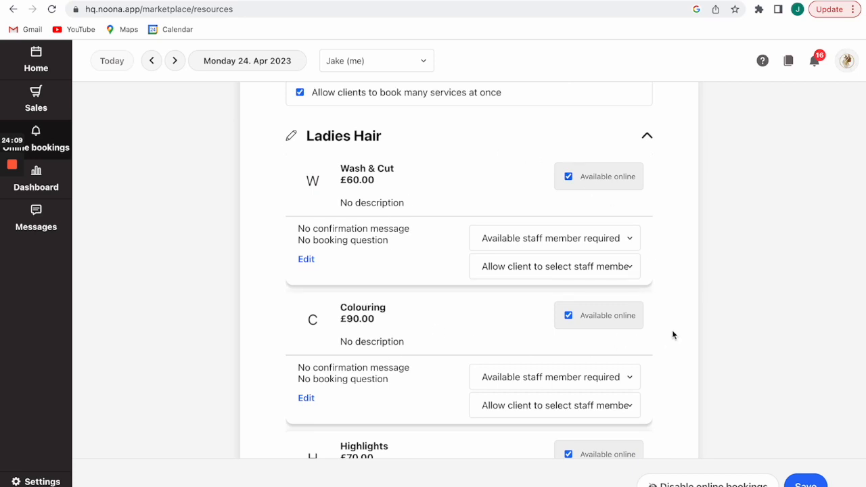
Make Jake available for online booking.
scroll(672, 335, down, 1)
scroll(671, 334, down, 8)
scroll(671, 334, up, 1)
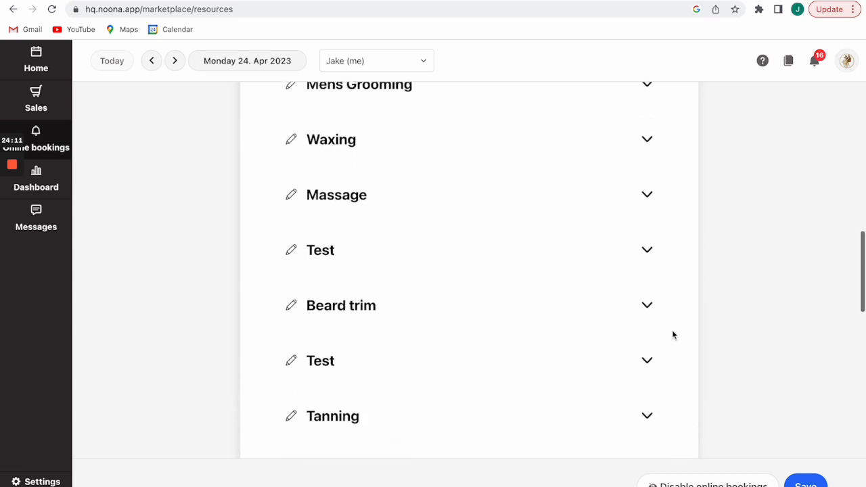
scroll(675, 271, down, 5)
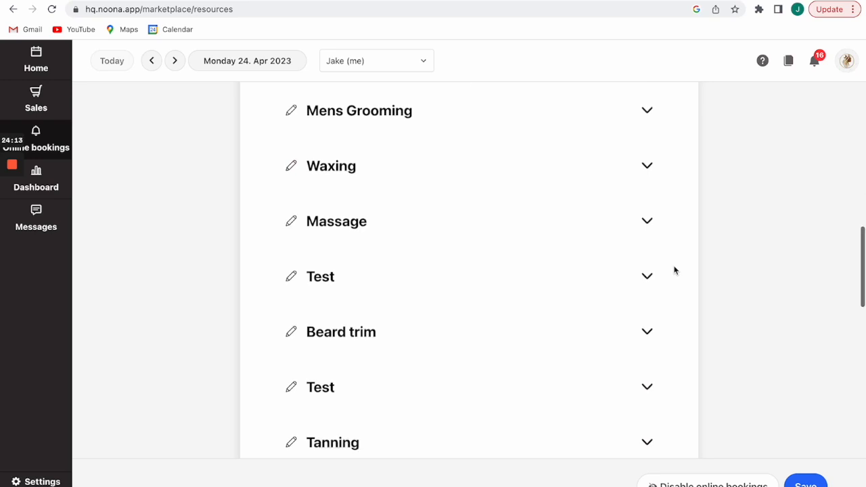
scroll(674, 270, down, 5)
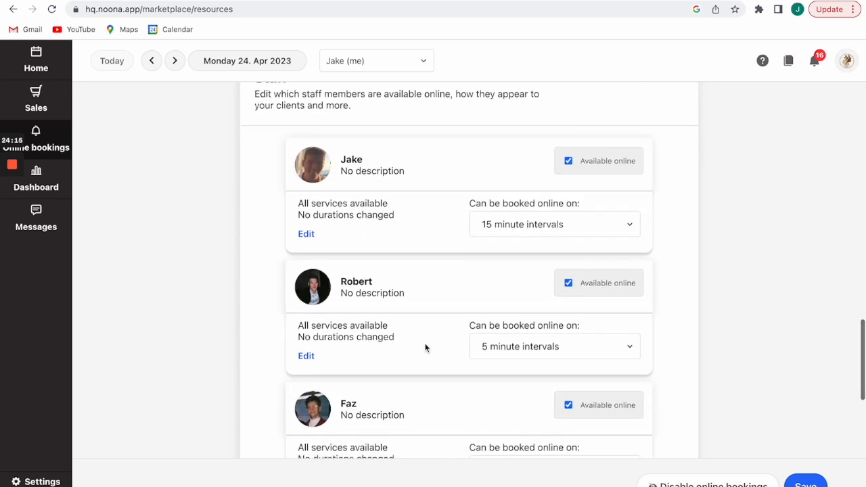
scroll(679, 184, up, 1)
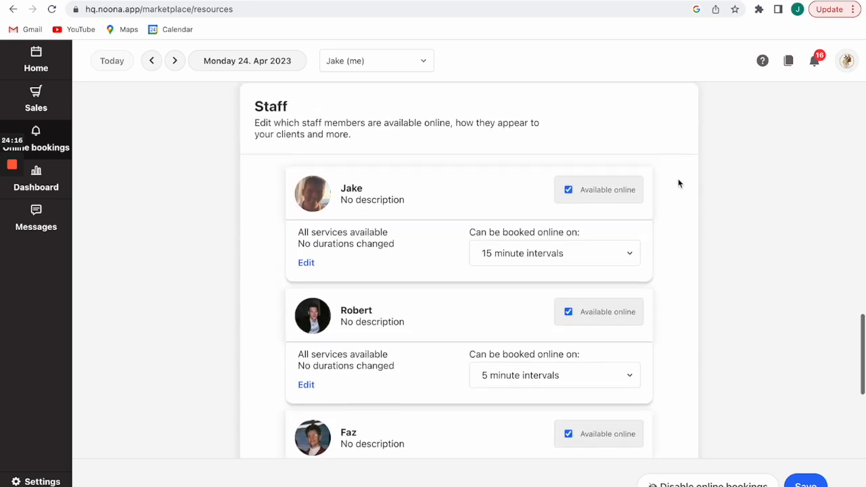
click(568, 192)
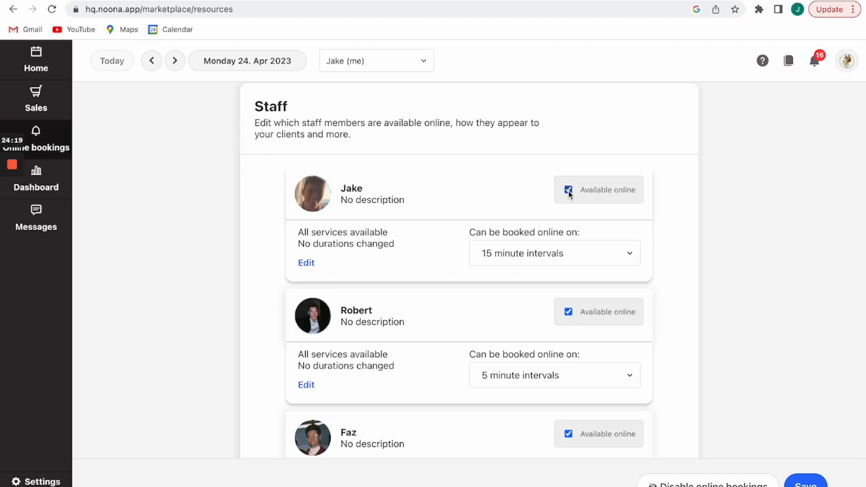
In Jake's staff settings, change the Wash & Cut duration to 70 minutes and save.
click(308, 262)
scroll(762, 208, down, 2)
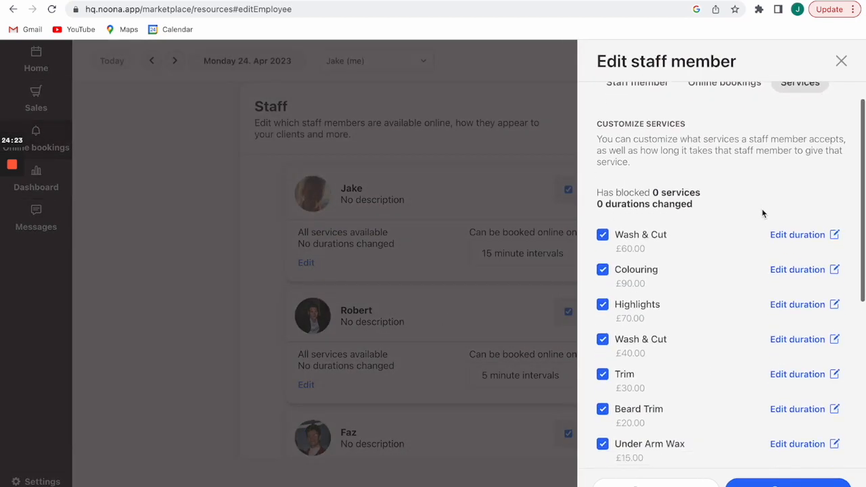
scroll(682, 343, down, 1)
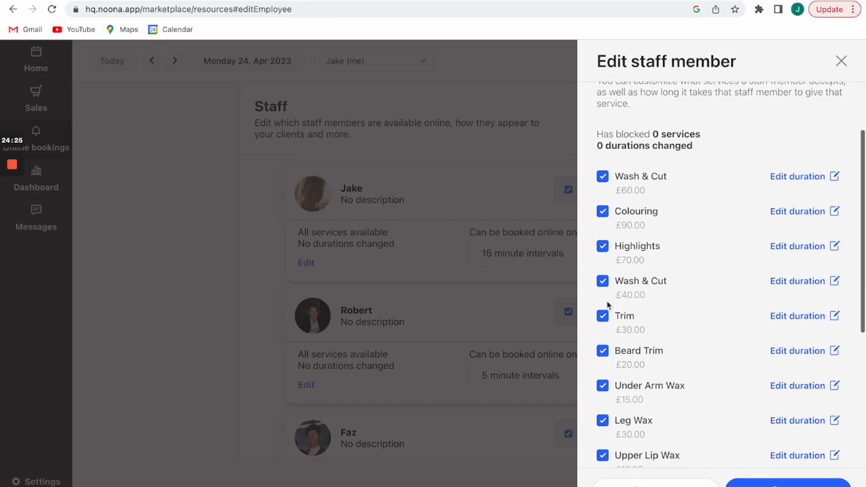
click(603, 212)
click(603, 213)
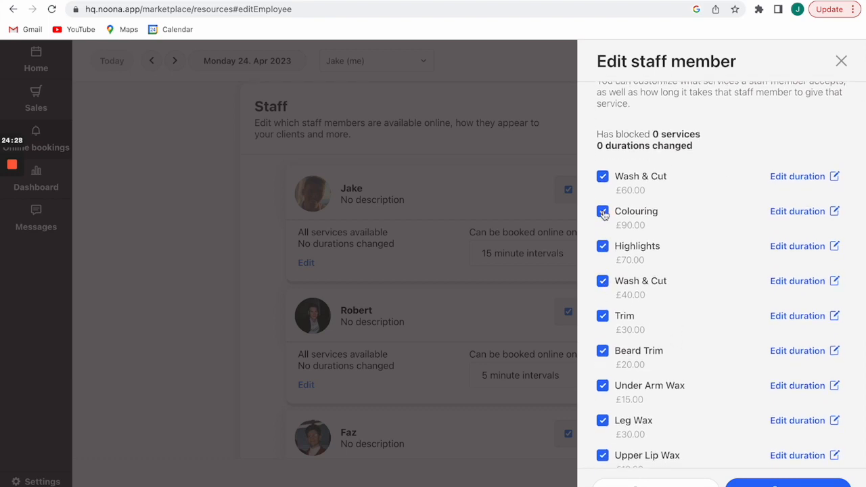
click(776, 177)
click(640, 223)
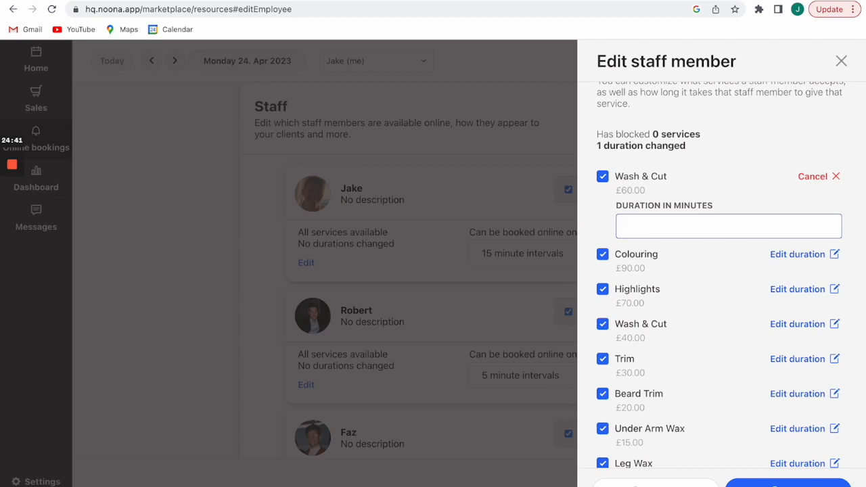
text(70)
click(750, 483)
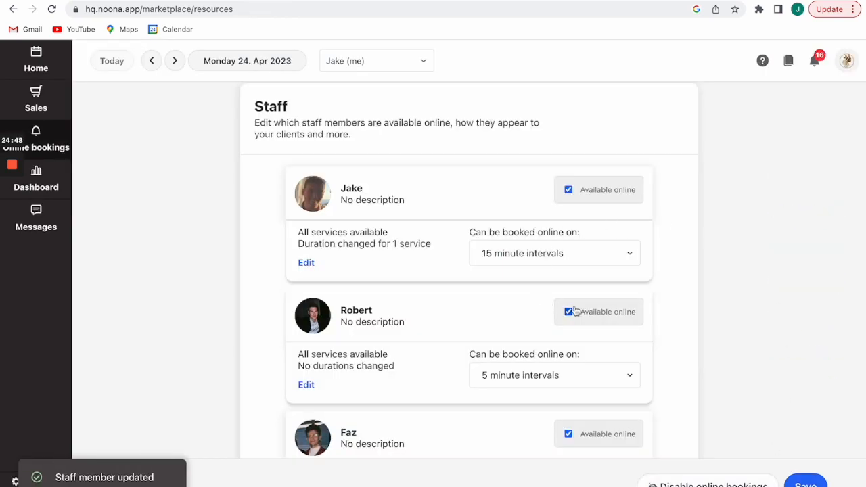
Look over Robert's staff settings and close them without changes.
click(306, 384)
scroll(697, 319, down, 5)
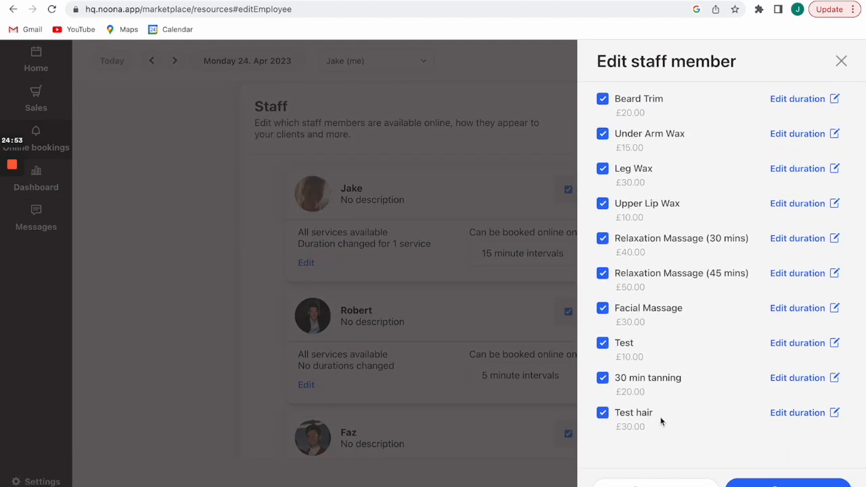
scroll(726, 259, up, 5)
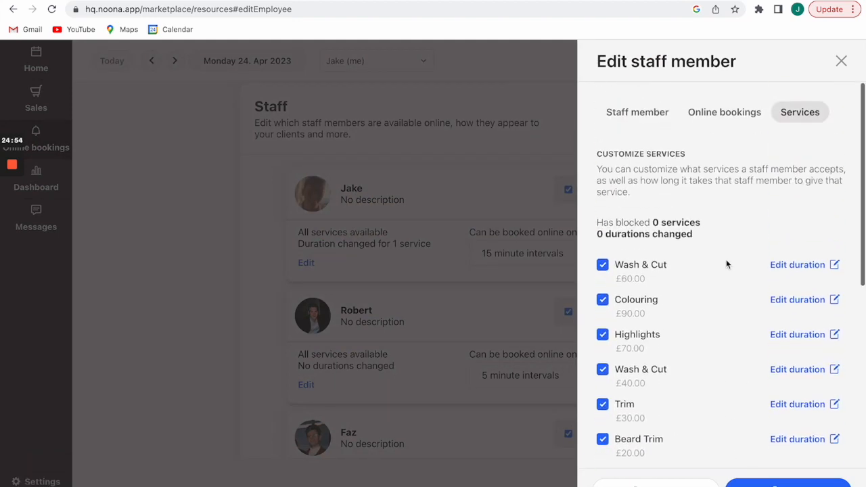
click(841, 61)
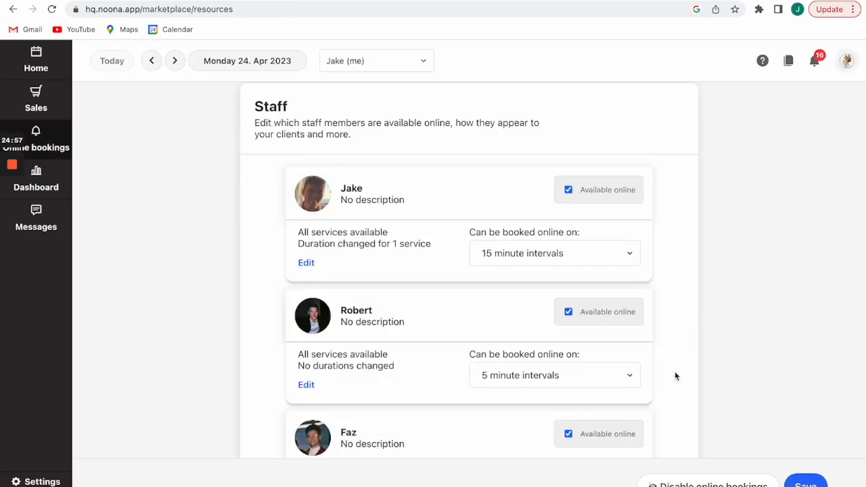
scroll(674, 374, down, 10)
Change Jason's online booking interval from 5 to 15 minutes.
scroll(674, 375, down, 2)
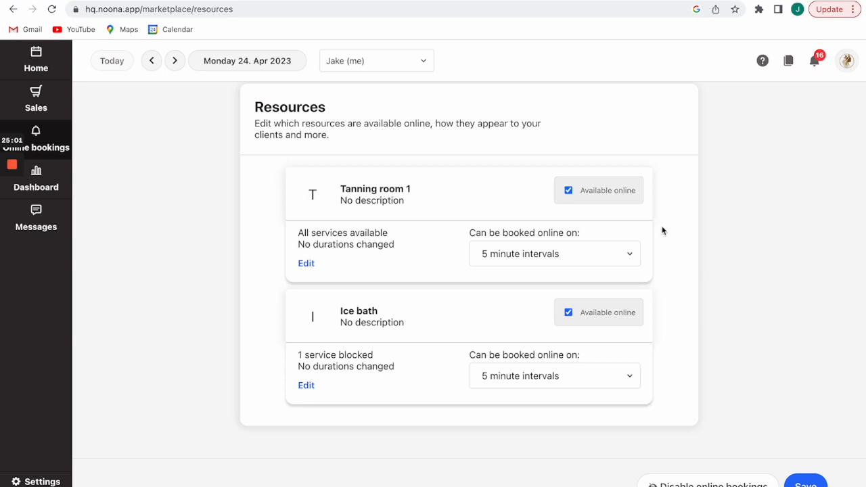
scroll(662, 230, up, 2)
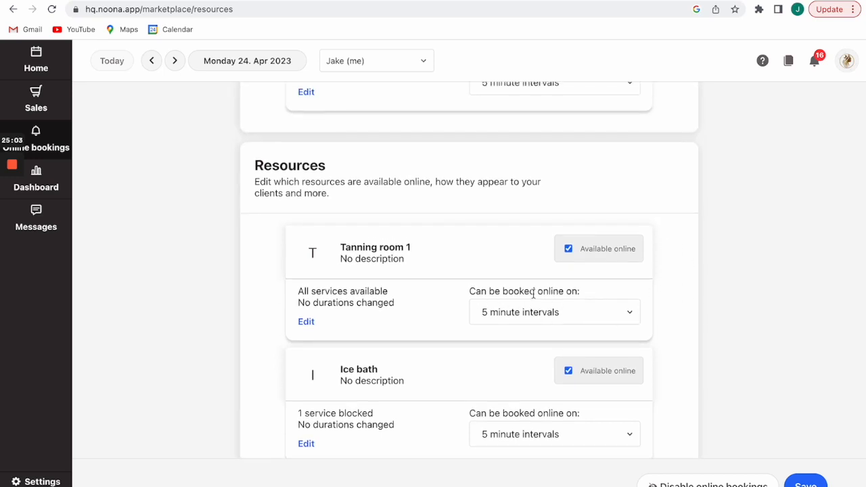
scroll(609, 296, up, 2)
scroll(613, 293, up, 2)
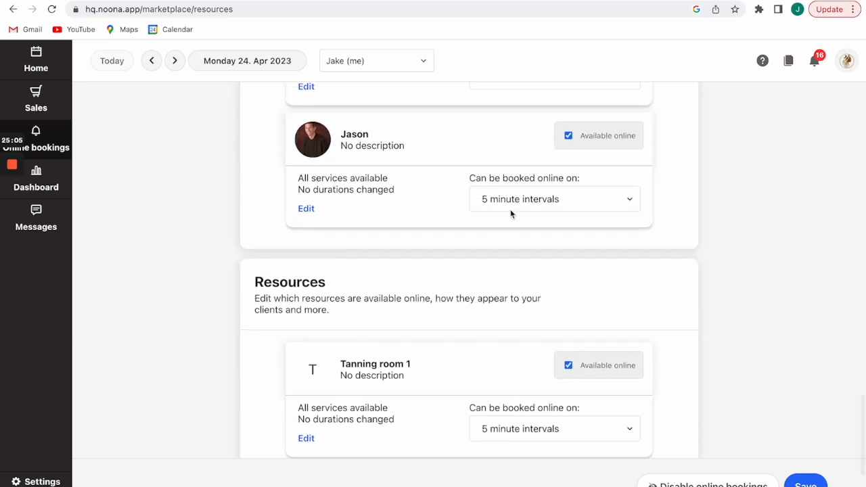
click(625, 201)
click(625, 200)
click(593, 203)
click(585, 228)
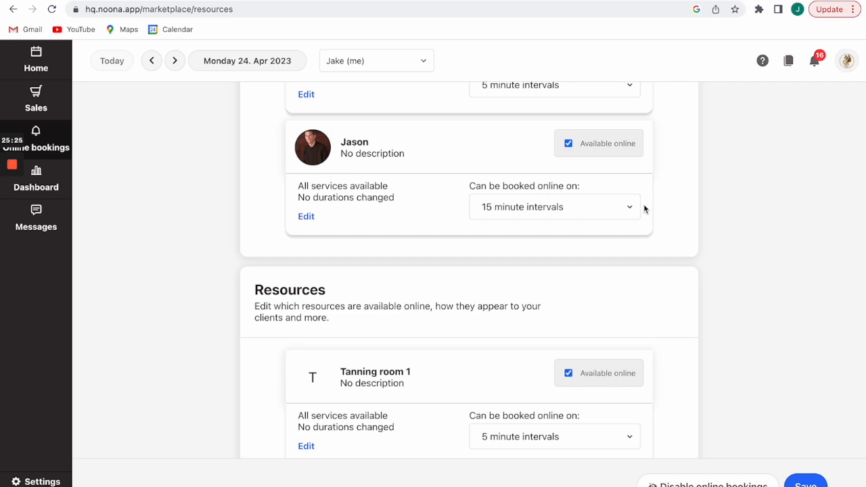
click(626, 211)
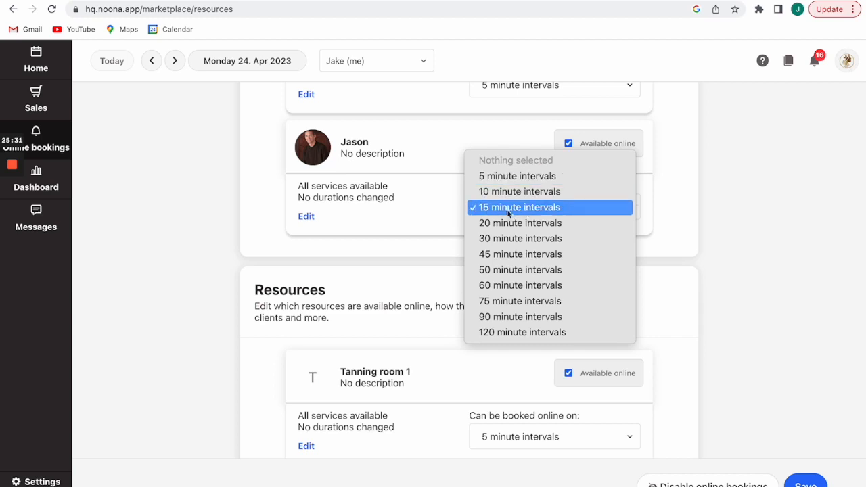
click(651, 219)
scroll(652, 218, up, 10)
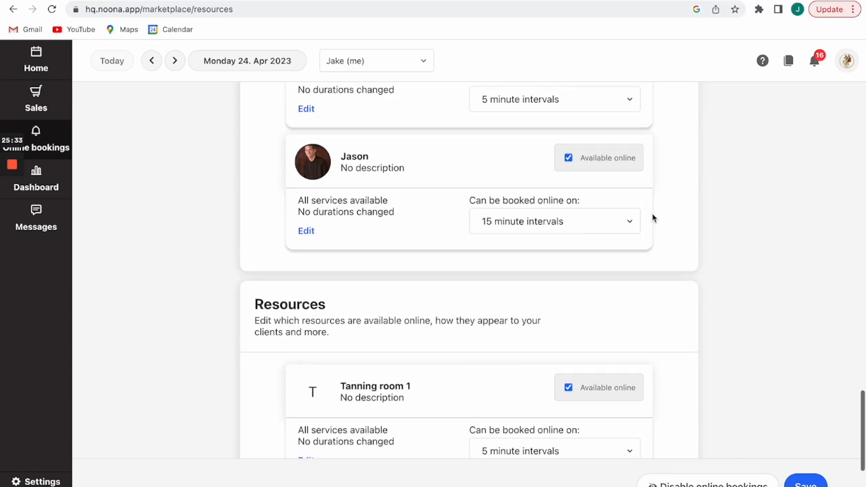
scroll(652, 217, down, 10)
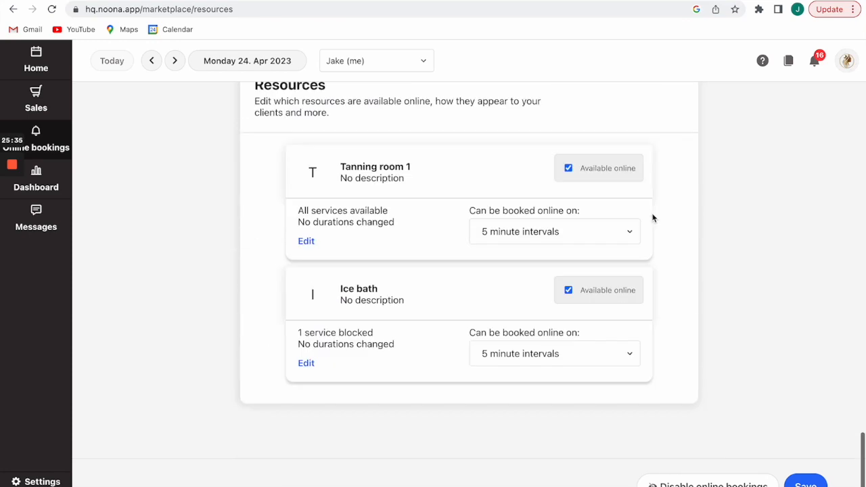
scroll(684, 226, up, 4)
scroll(684, 226, up, 15)
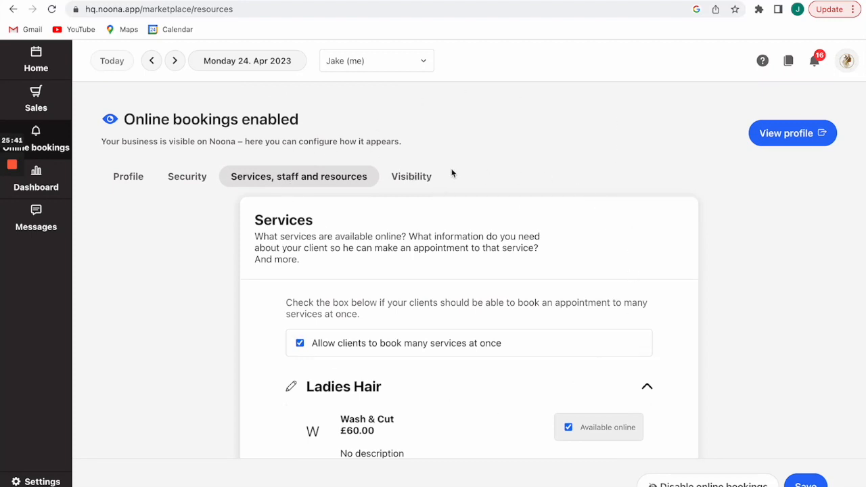
Show the Visibility settings and scroll to the booking checkboxes and confirmation message.
click(421, 176)
scroll(731, 254, down, 2)
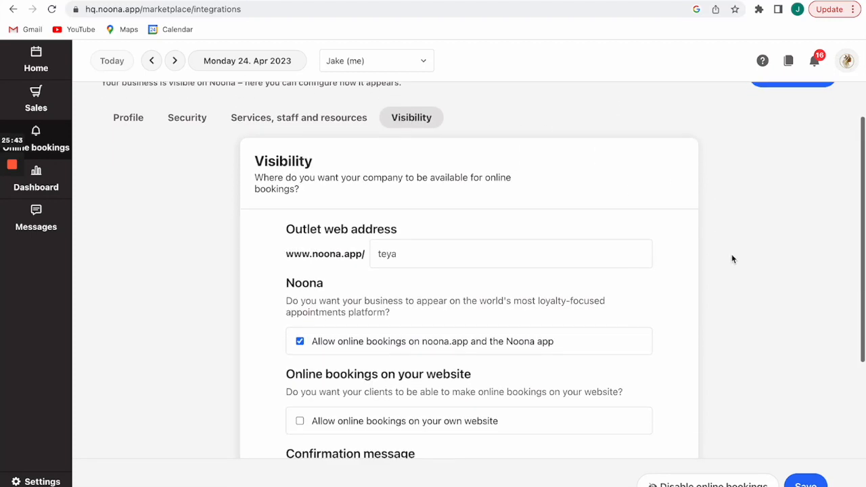
scroll(731, 259, down, 1)
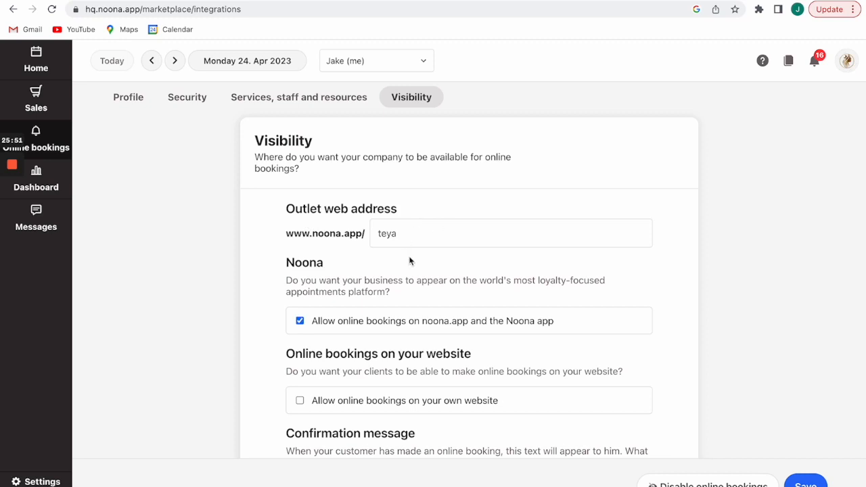
scroll(708, 271, down, 1)
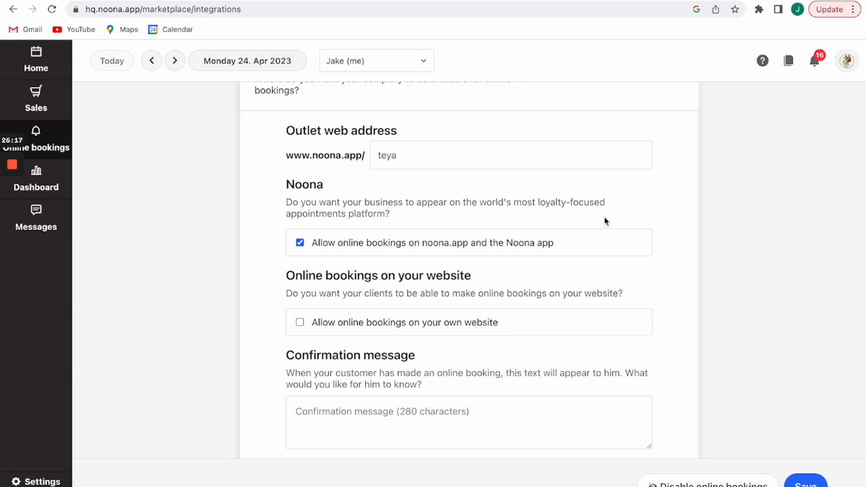
Tick 'Allow online bookings on your own website' and review the iFrame embed code.
scroll(604, 219, down, 1)
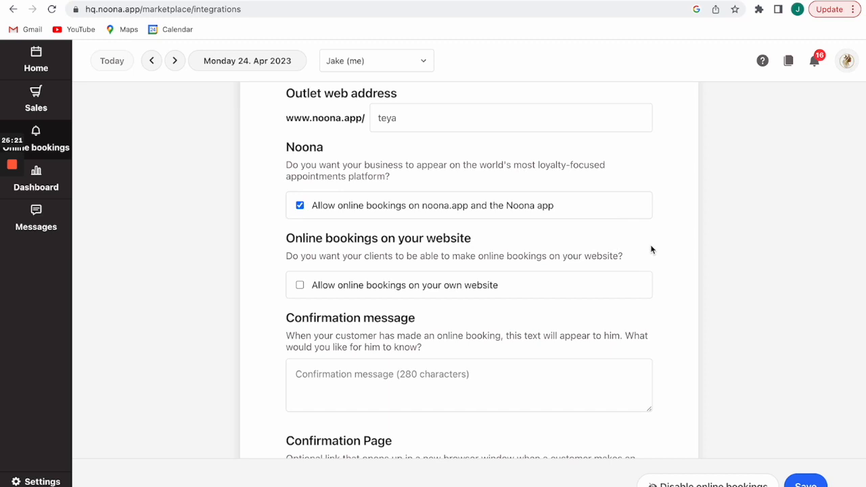
scroll(650, 248, down, 1)
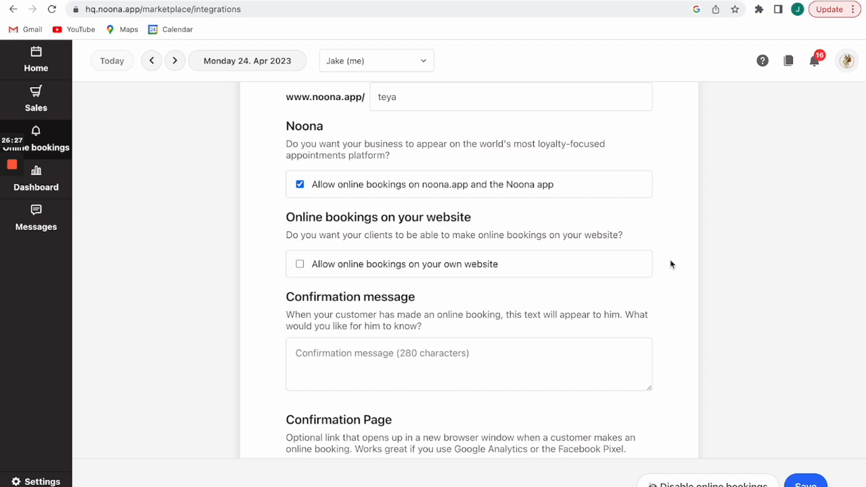
click(301, 264)
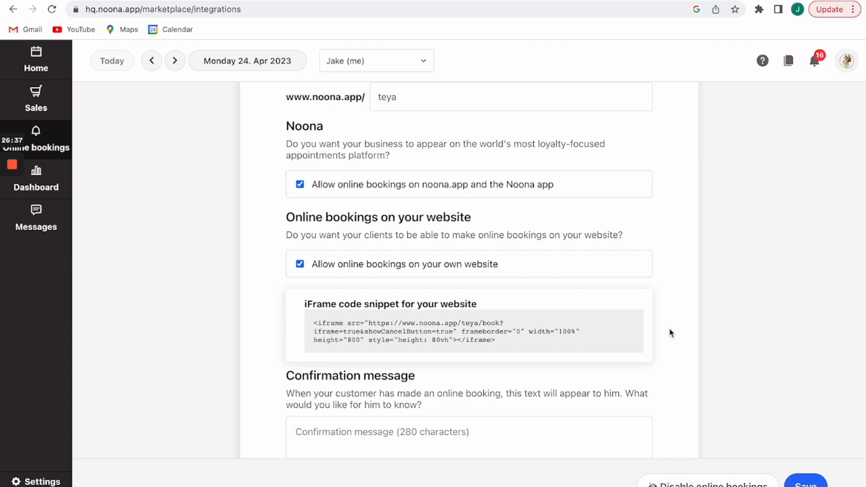
scroll(669, 333, down, 5)
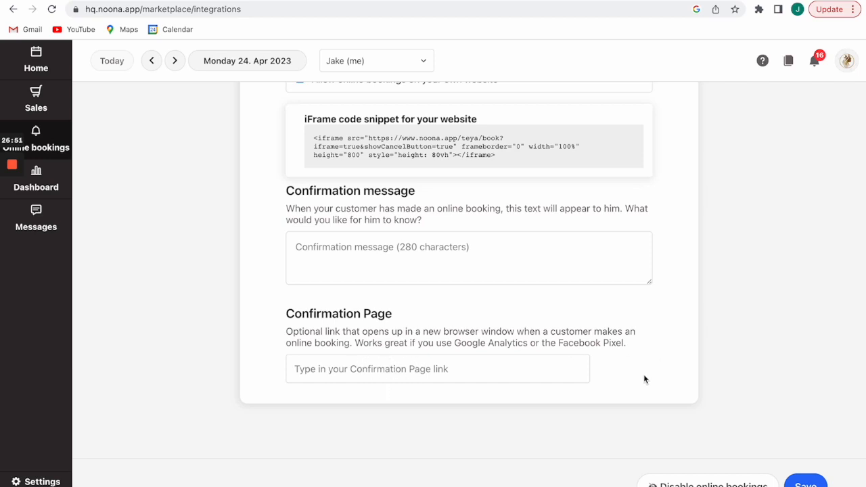
scroll(644, 377, up, 1)
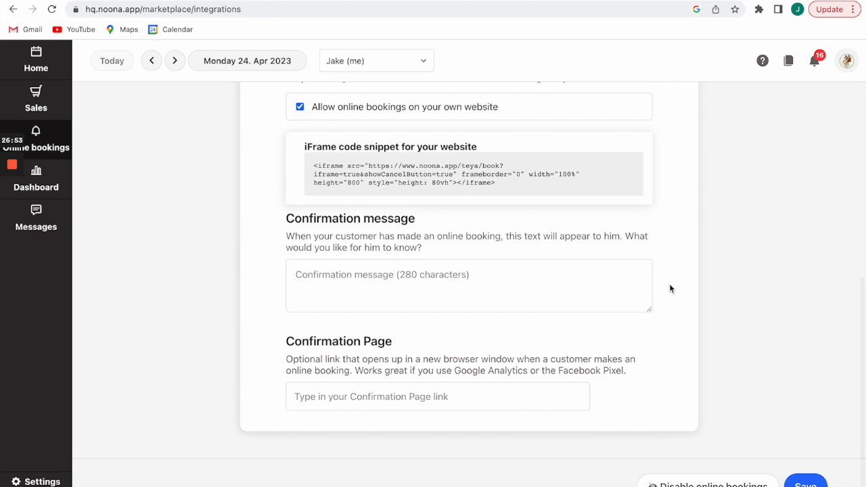
scroll(670, 288, up, 2)
scroll(669, 289, down, 2)
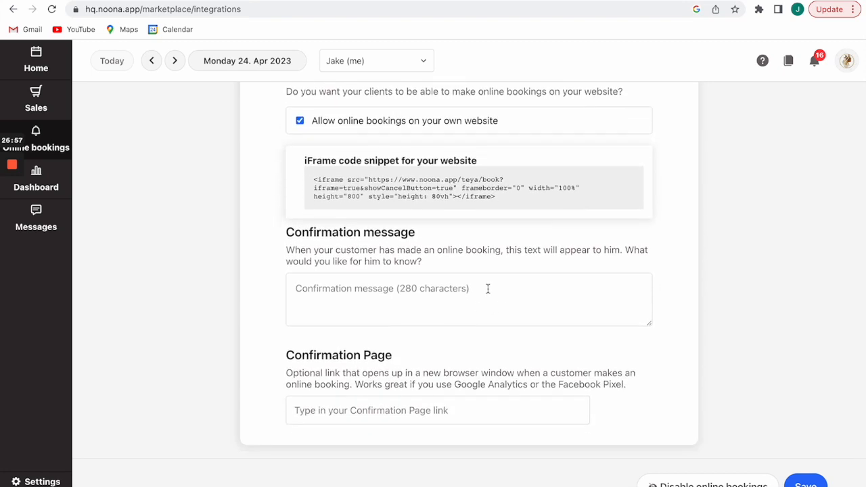
scroll(693, 296, up, 5)
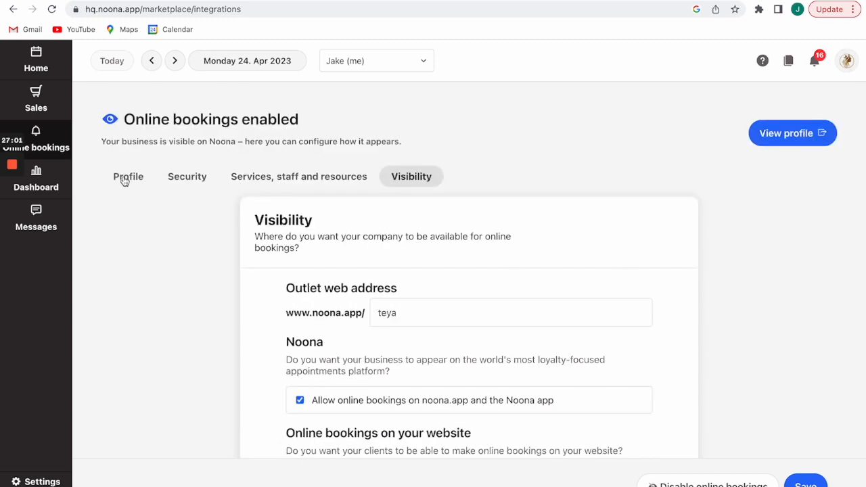
Open the salon's public noona.app page from the business profile and start a booking.
click(123, 177)
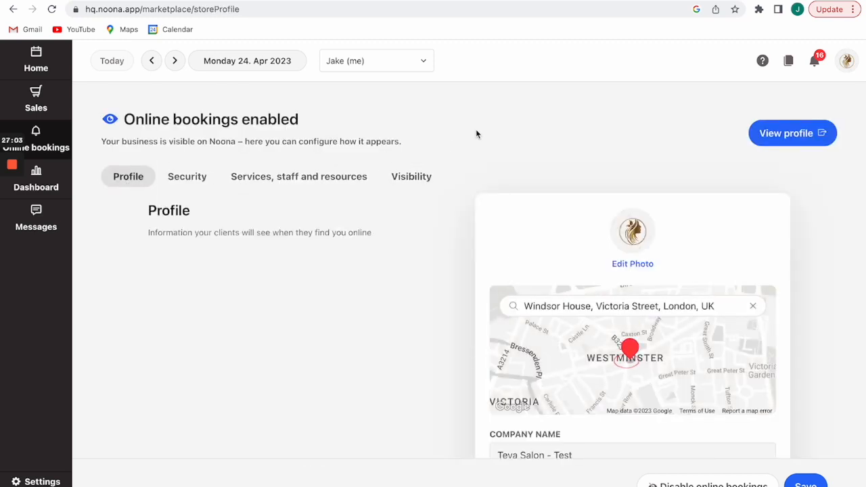
click(37, 67)
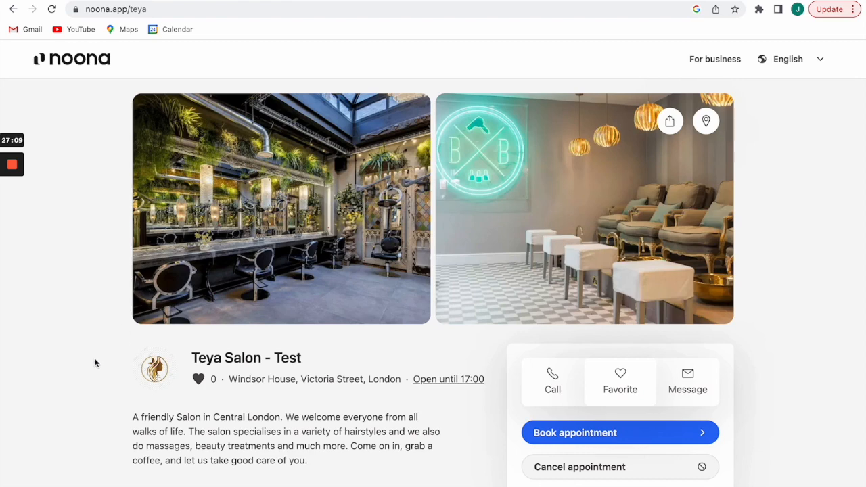
scroll(54, 209, down, 3)
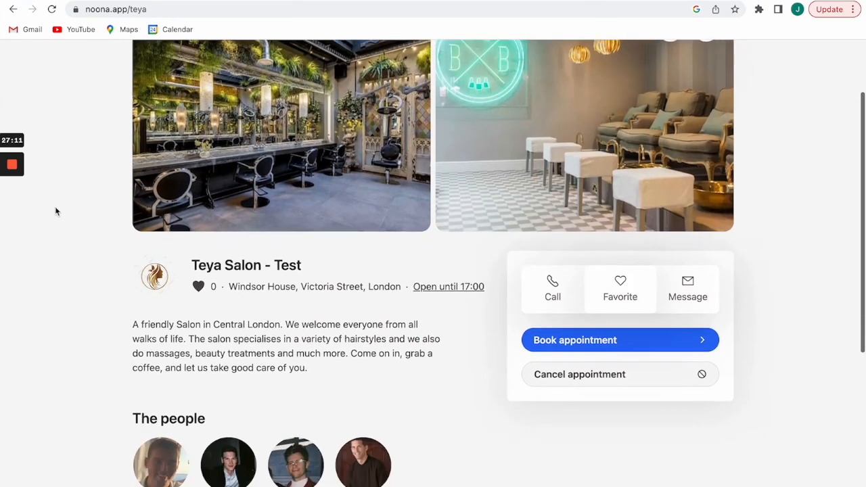
scroll(55, 209, down, 3)
scroll(55, 209, up, 5)
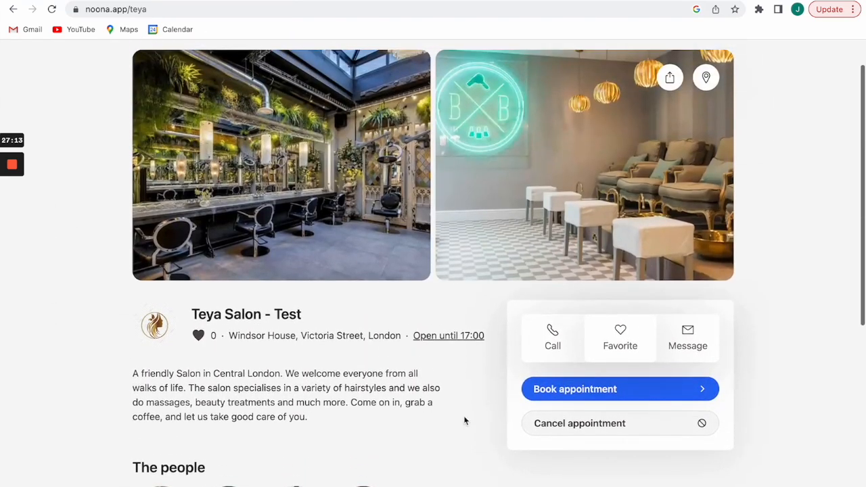
click(562, 393)
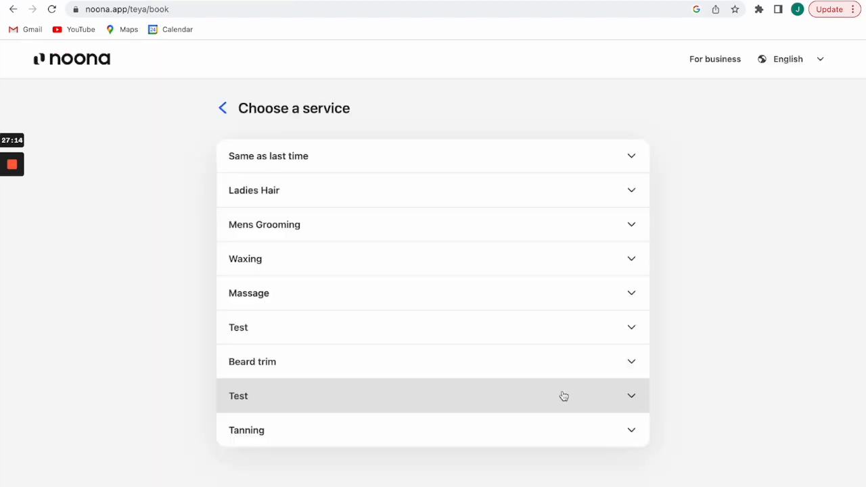
Choose Mens Grooming > Wash & Cut with a stylist on Friday 28 April at 14:00.
click(345, 225)
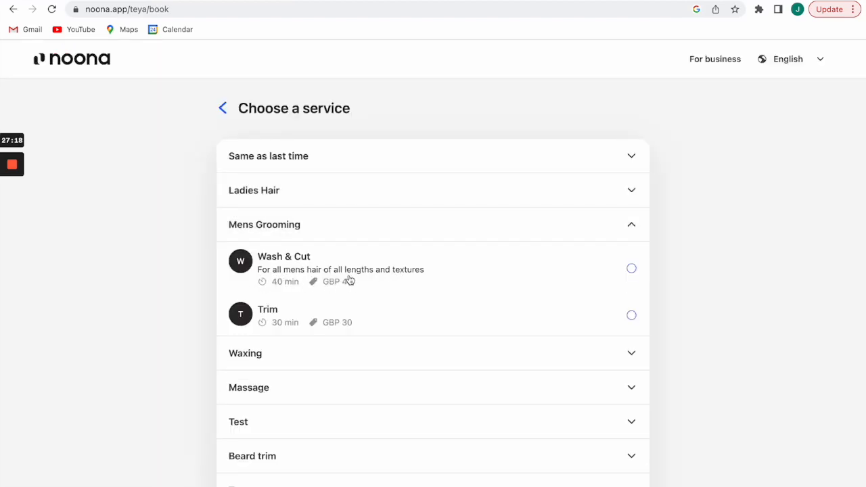
click(533, 270)
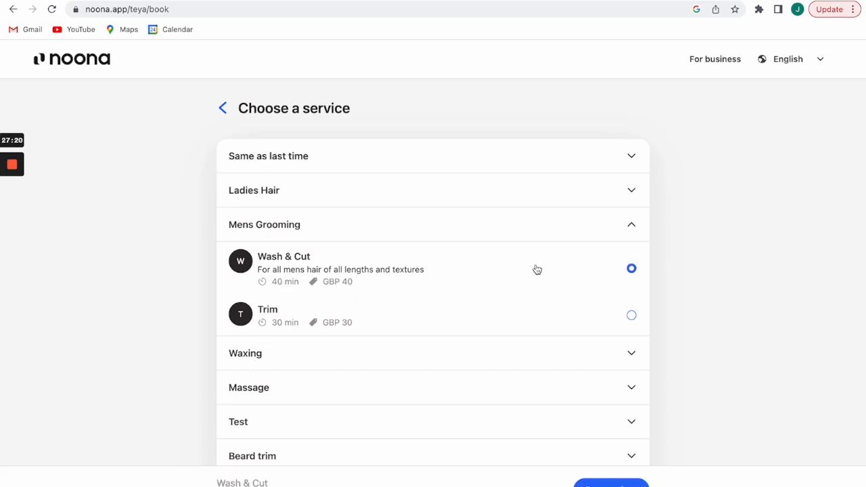
click(610, 483)
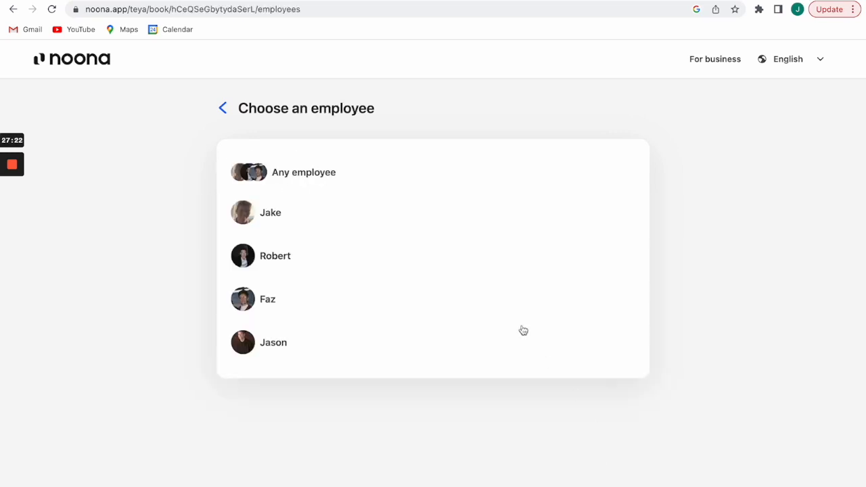
click(365, 223)
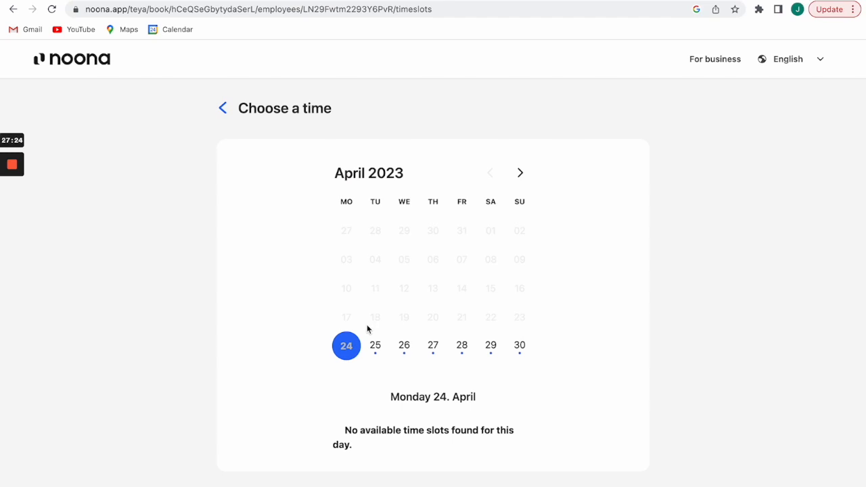
click(462, 347)
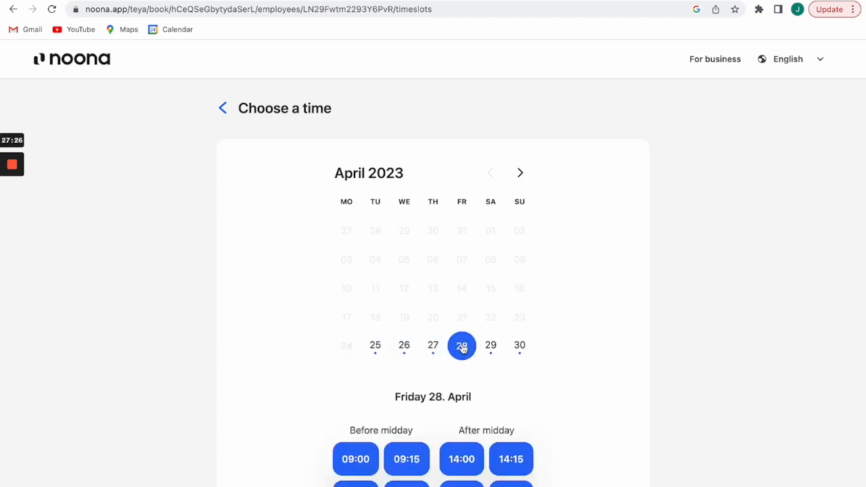
scroll(560, 442, down, 1)
click(457, 448)
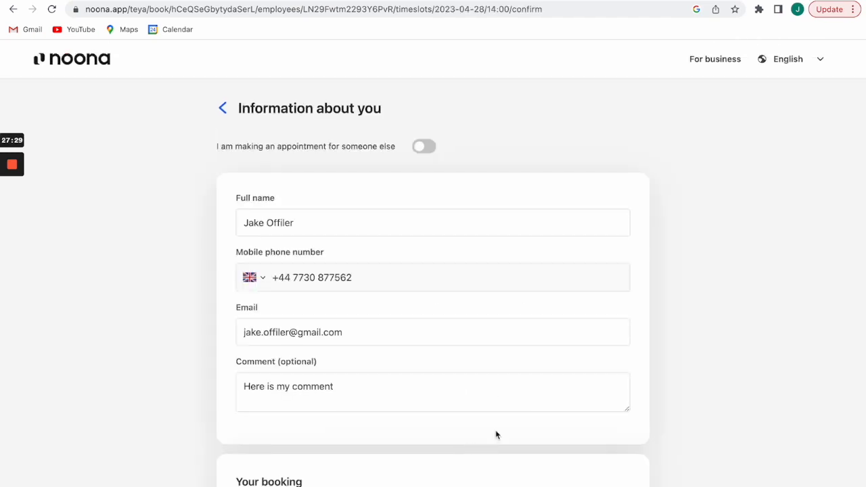
Replace the booking comment with '2 back and sides' and confirm the booking.
scroll(352, 400, down, 1)
click(351, 372)
key(BackSpace)
key(BackSpace)
key(BackSpace)
key(BackSpace)
key(BackSpace)
key(BackSpace)
key(BackSpace)
key(BackSpace)
key(BackSpace)
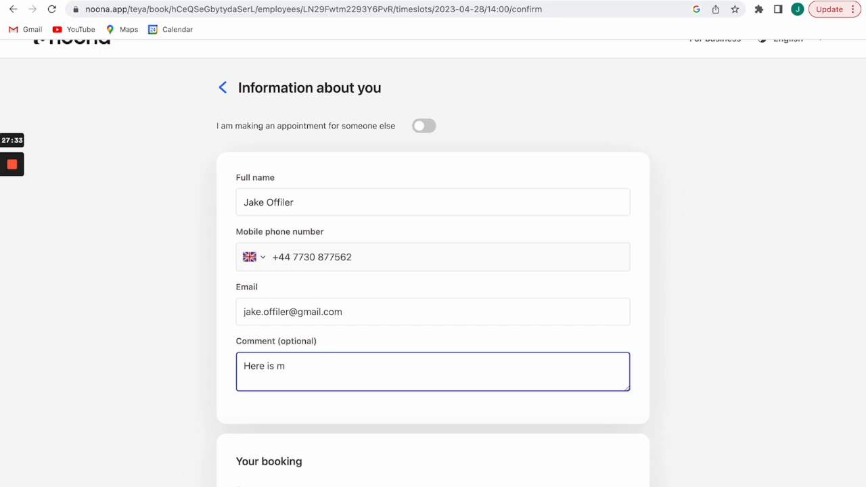
key(BackSpace)
key(BackSpace)
key(BackSpace)
key(BackSpace)
key(BackSpace)
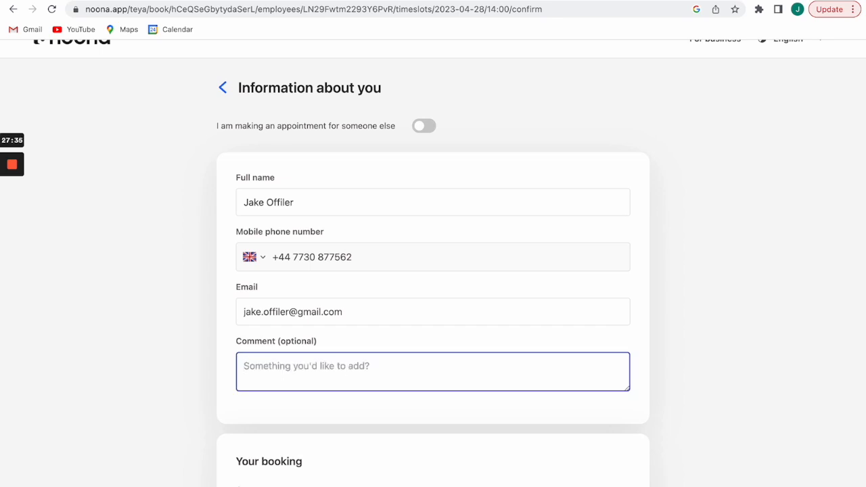
text(@ back and)
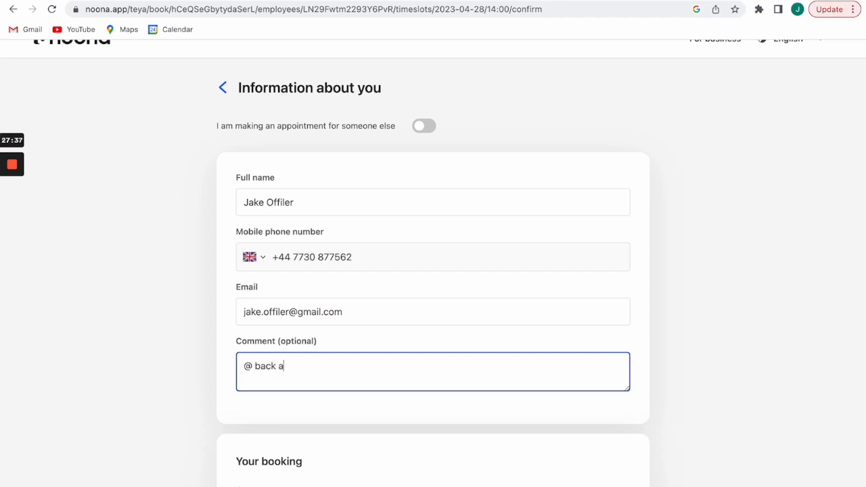
key(BackSpace)
key(BackSpace)
key(BackSpace)
key(BackSpace)
key(BackSpace)
key(BackSpace)
key(BackSpace)
key(BackSpace)
text(2 ba)
key(BackSpace)
text(ack and sides)
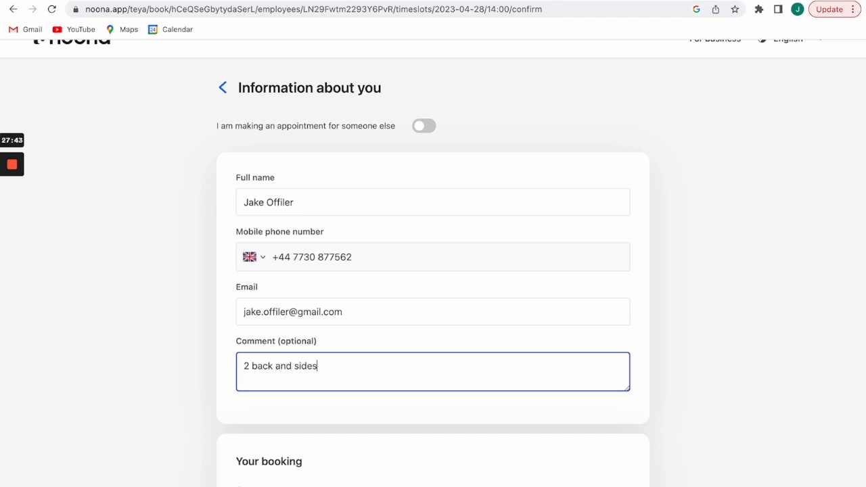
scroll(350, 370, down, 4)
click(336, 444)
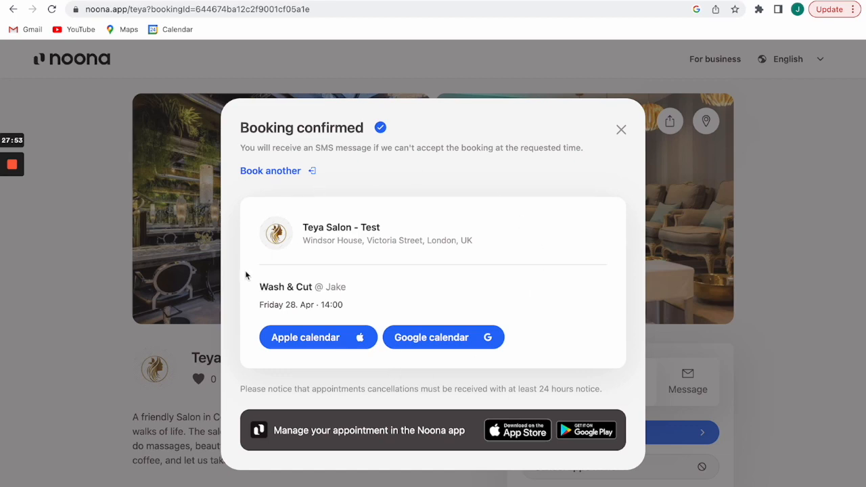
Reload the HQ calendar and accept the Friday 14:00 online Wash & Cut request.
click(80, 1)
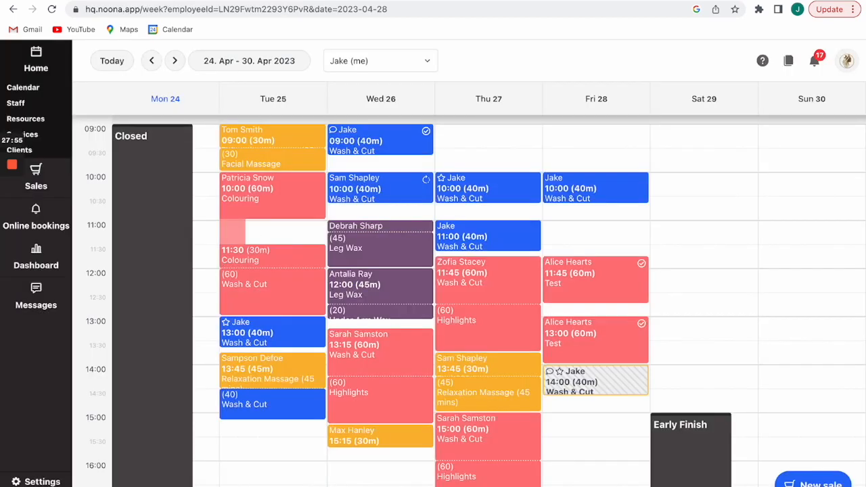
mouse_move(517, 231)
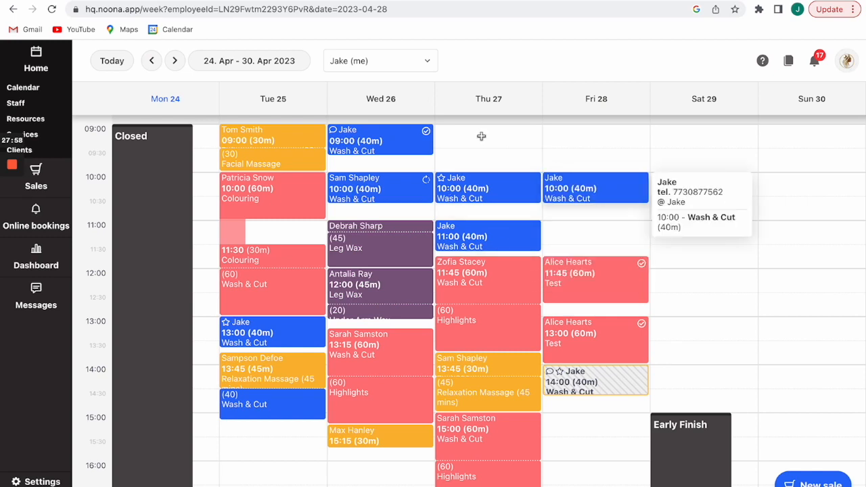
click(51, 11)
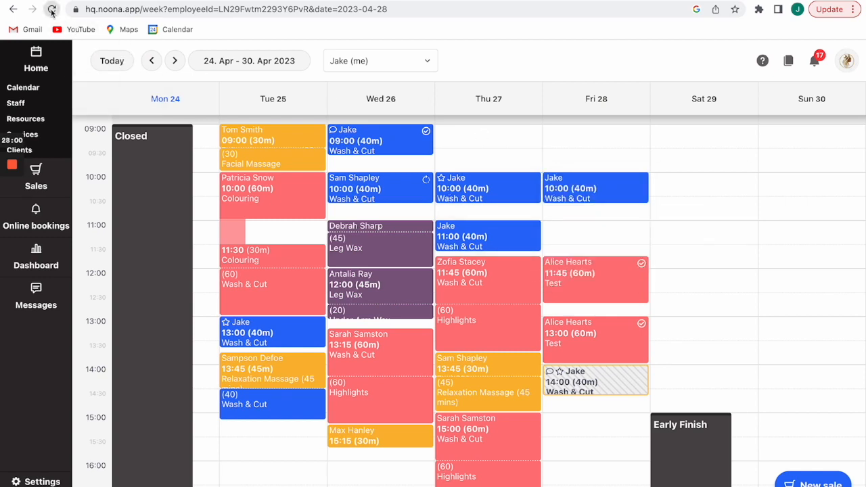
mouse_move(583, 383)
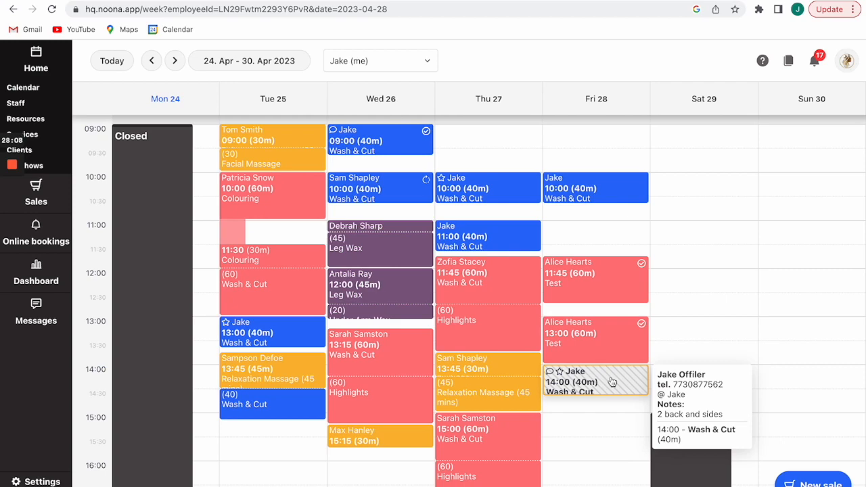
click(604, 378)
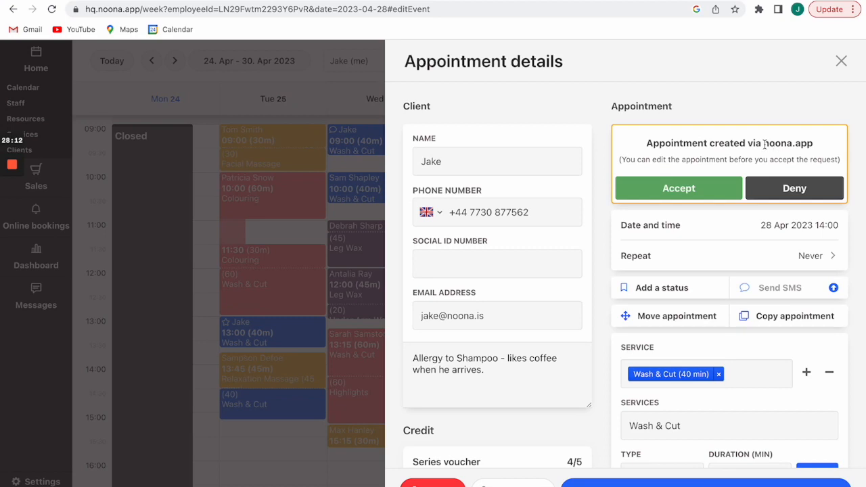
click(659, 187)
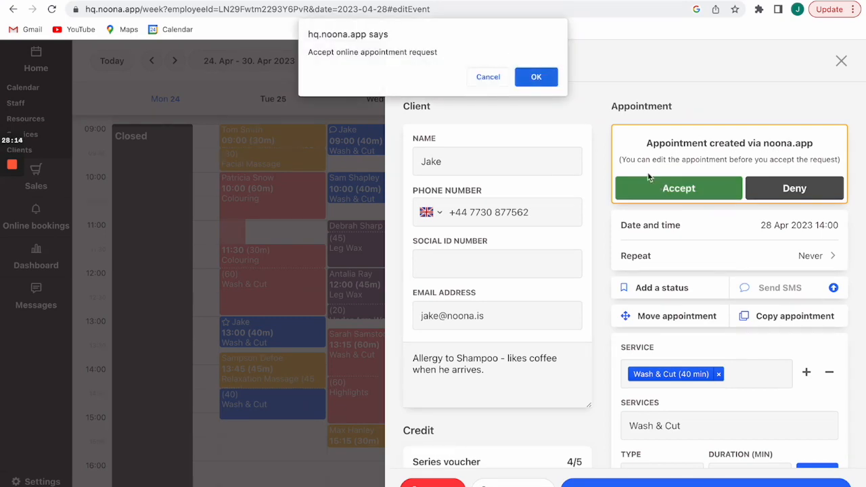
click(543, 79)
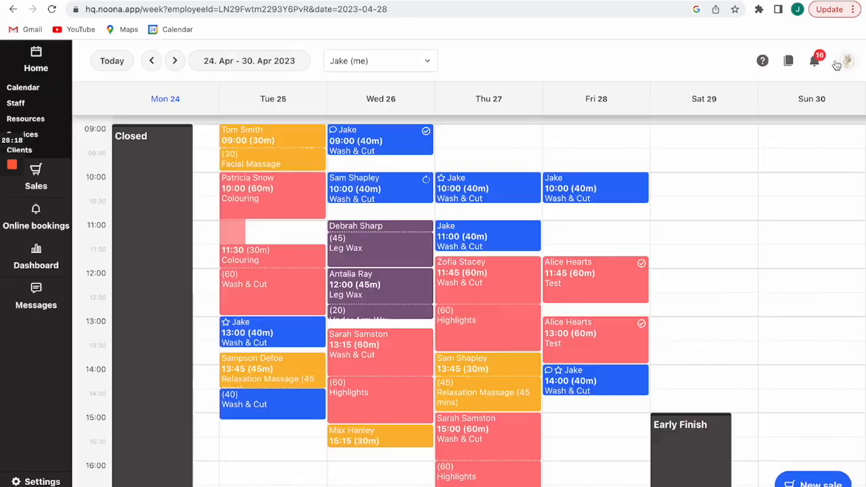
click(839, 62)
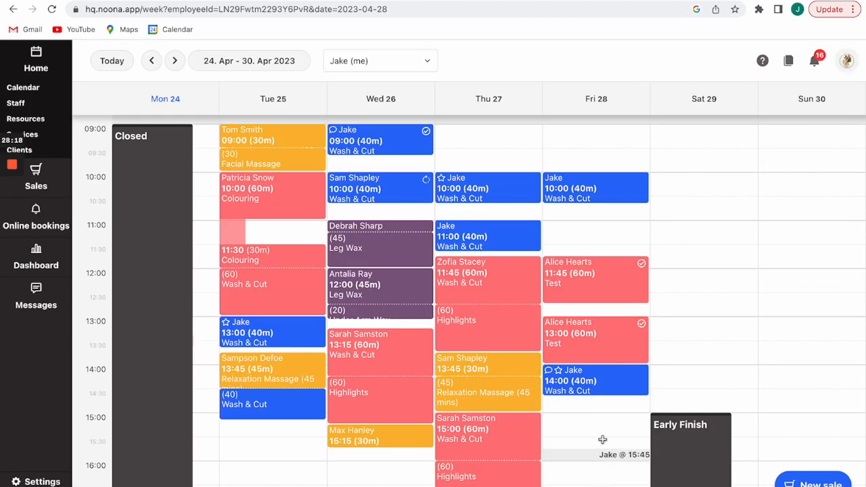
Reopen the accepted Friday 14:00 appointment to review its details, then close it.
click(556, 373)
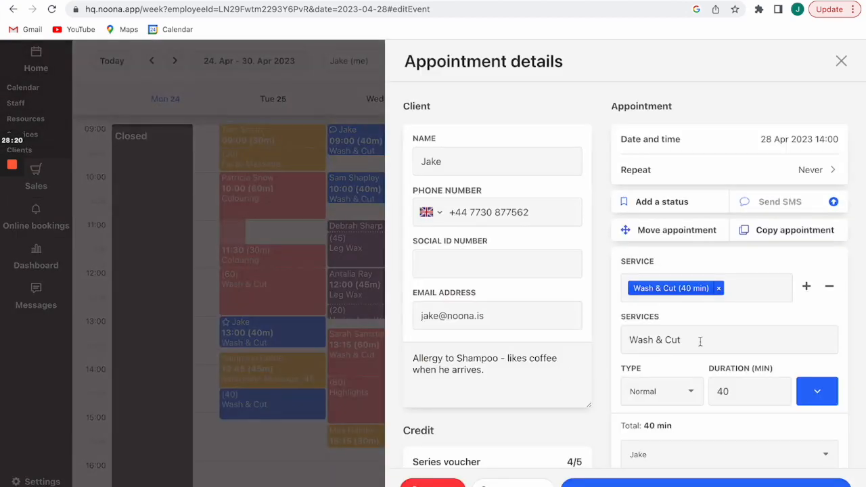
scroll(680, 355, down, 3)
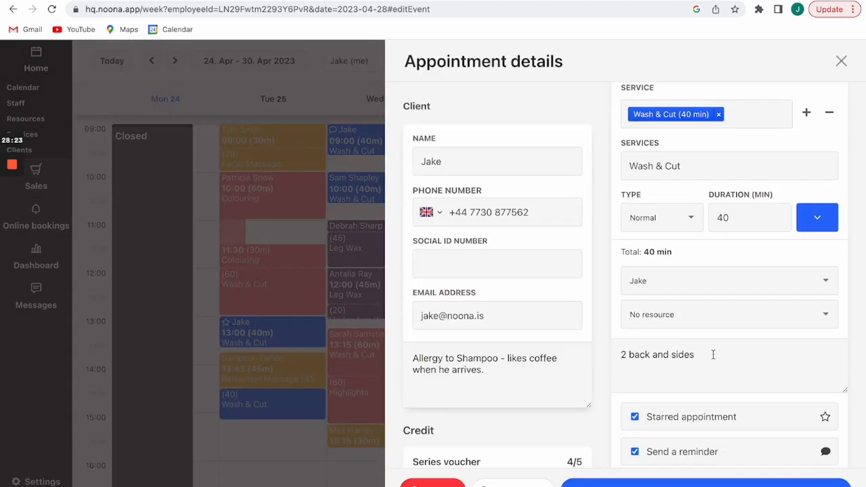
scroll(713, 354, up, 3)
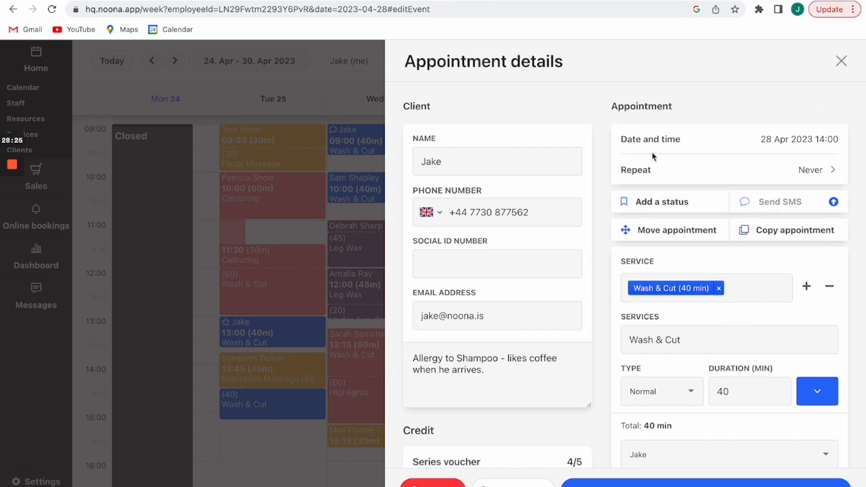
scroll(596, 355, down, 1)
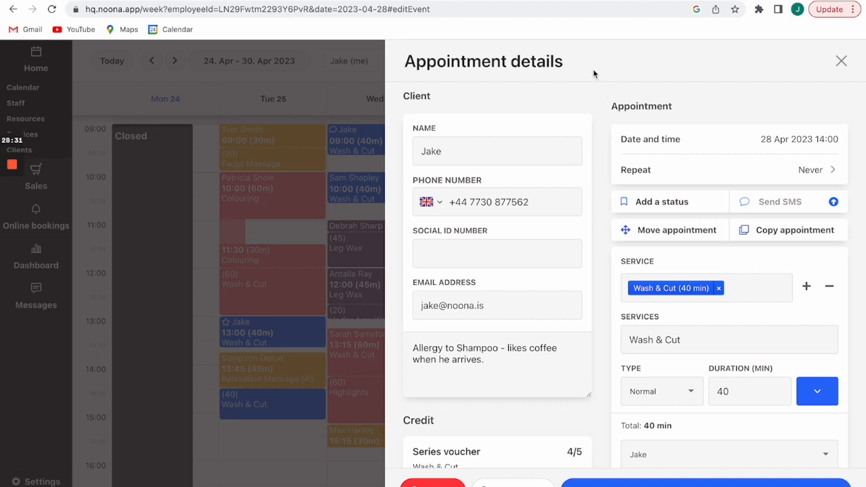
scroll(512, 386, down, 1)
scroll(512, 387, down, 3)
scroll(512, 386, up, 5)
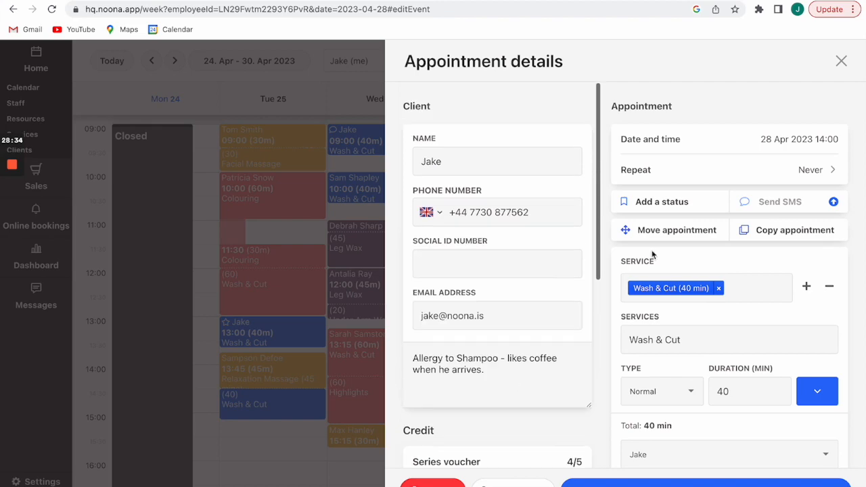
click(840, 62)
mouse_move(579, 380)
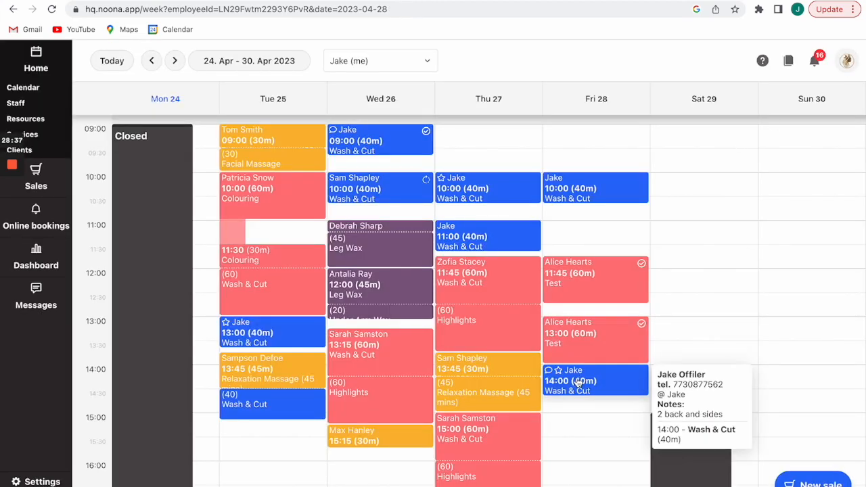